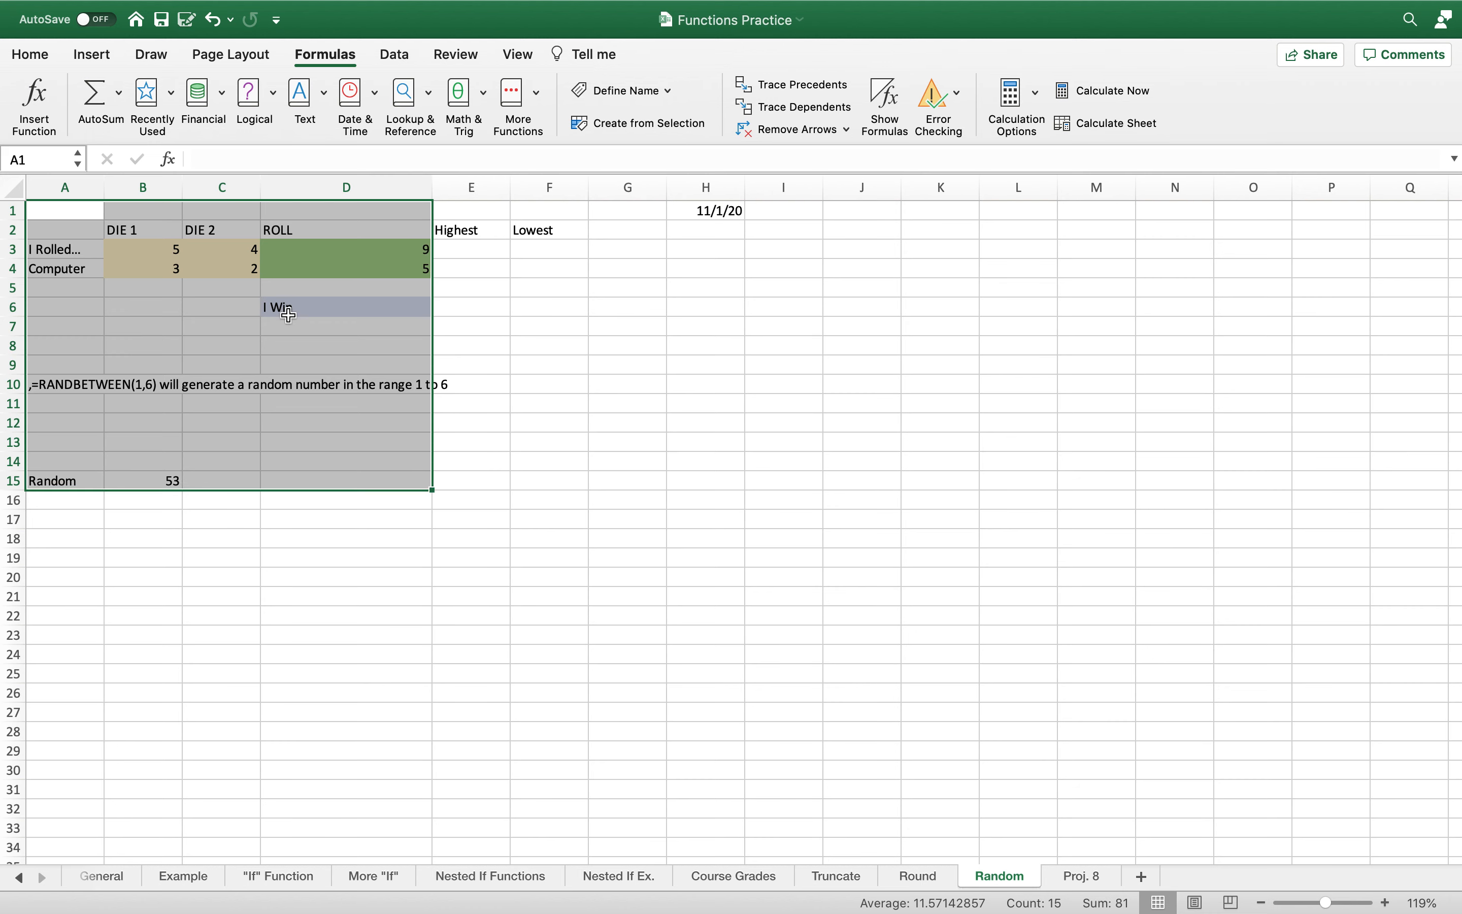
# Examine the player labels and the RANDBETWEEN formulas behind the Die 1 and Die 2 values on the Random sheet
pyautogui.click(101, 301)
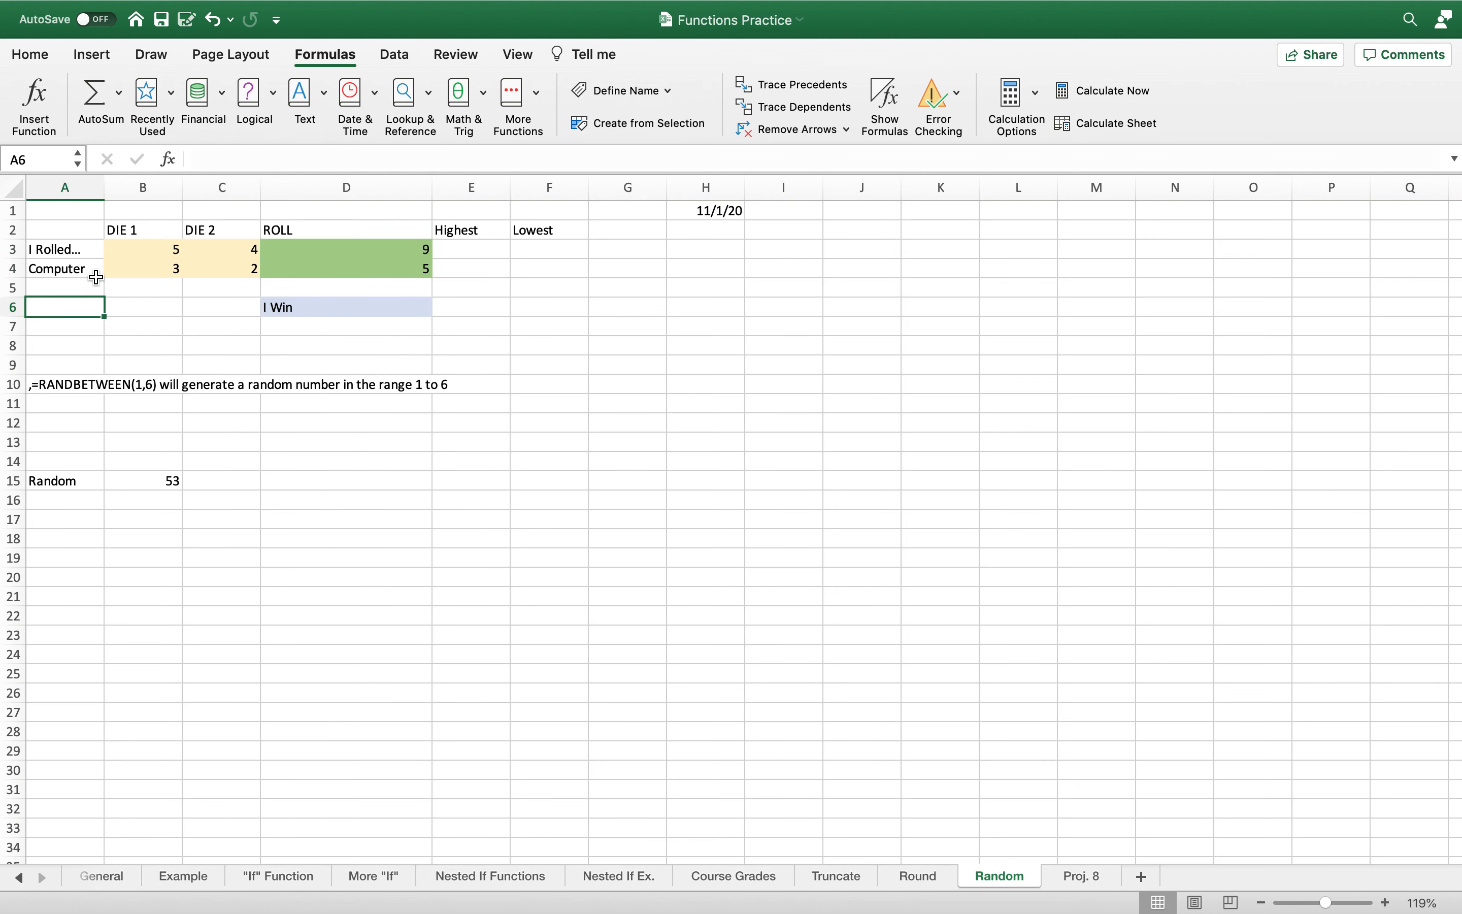
pyautogui.click(78, 251)
pyautogui.click(66, 271)
pyautogui.click(175, 249)
pyautogui.click(203, 249)
pyautogui.click(176, 249)
pyautogui.click(199, 249)
pyautogui.click(174, 249)
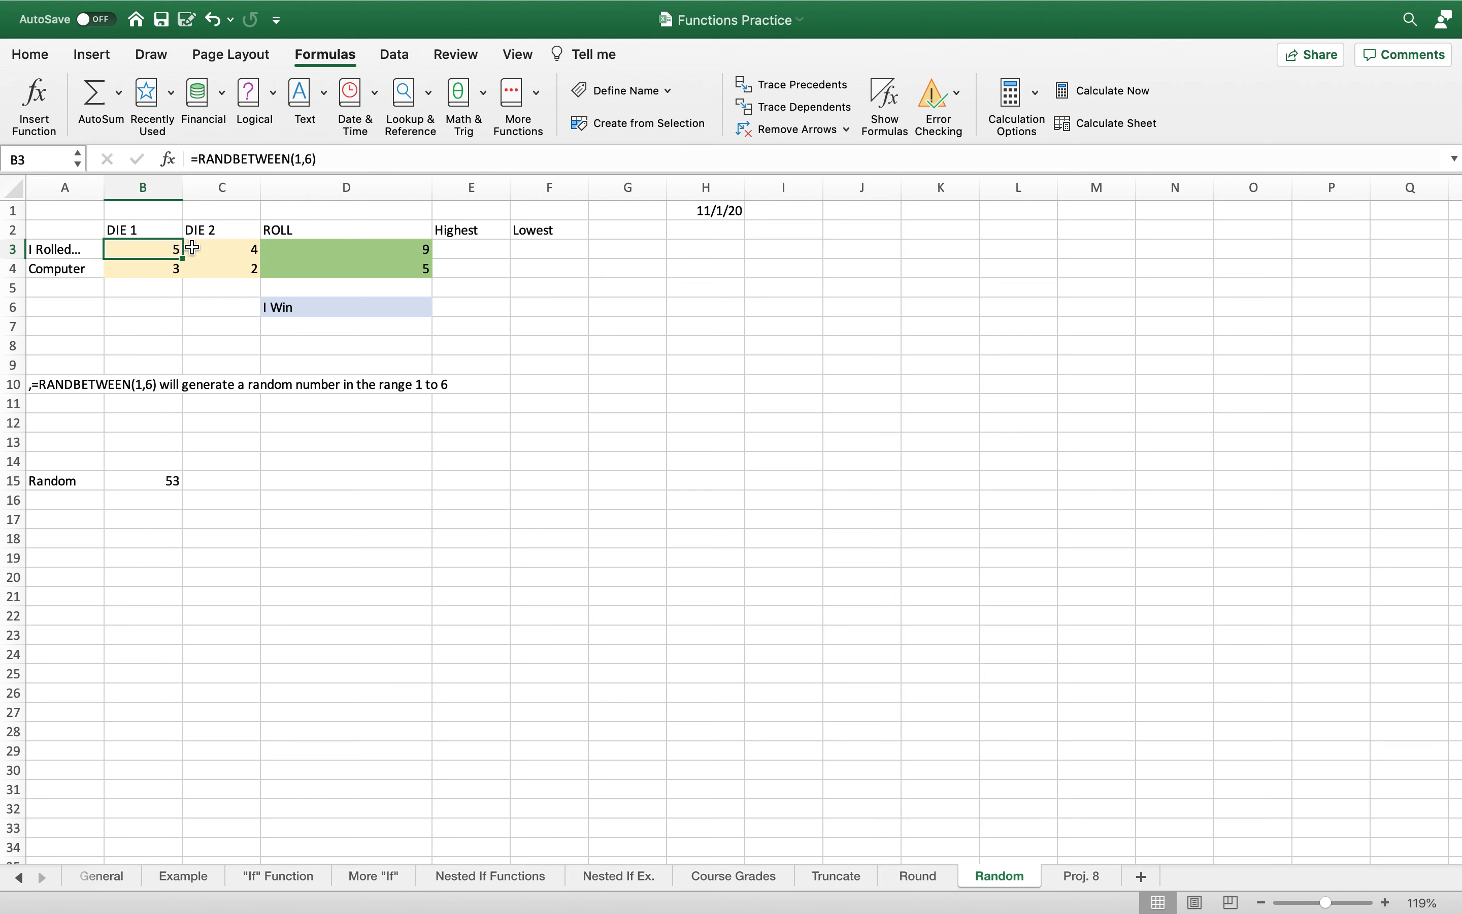
pyautogui.click(194, 247)
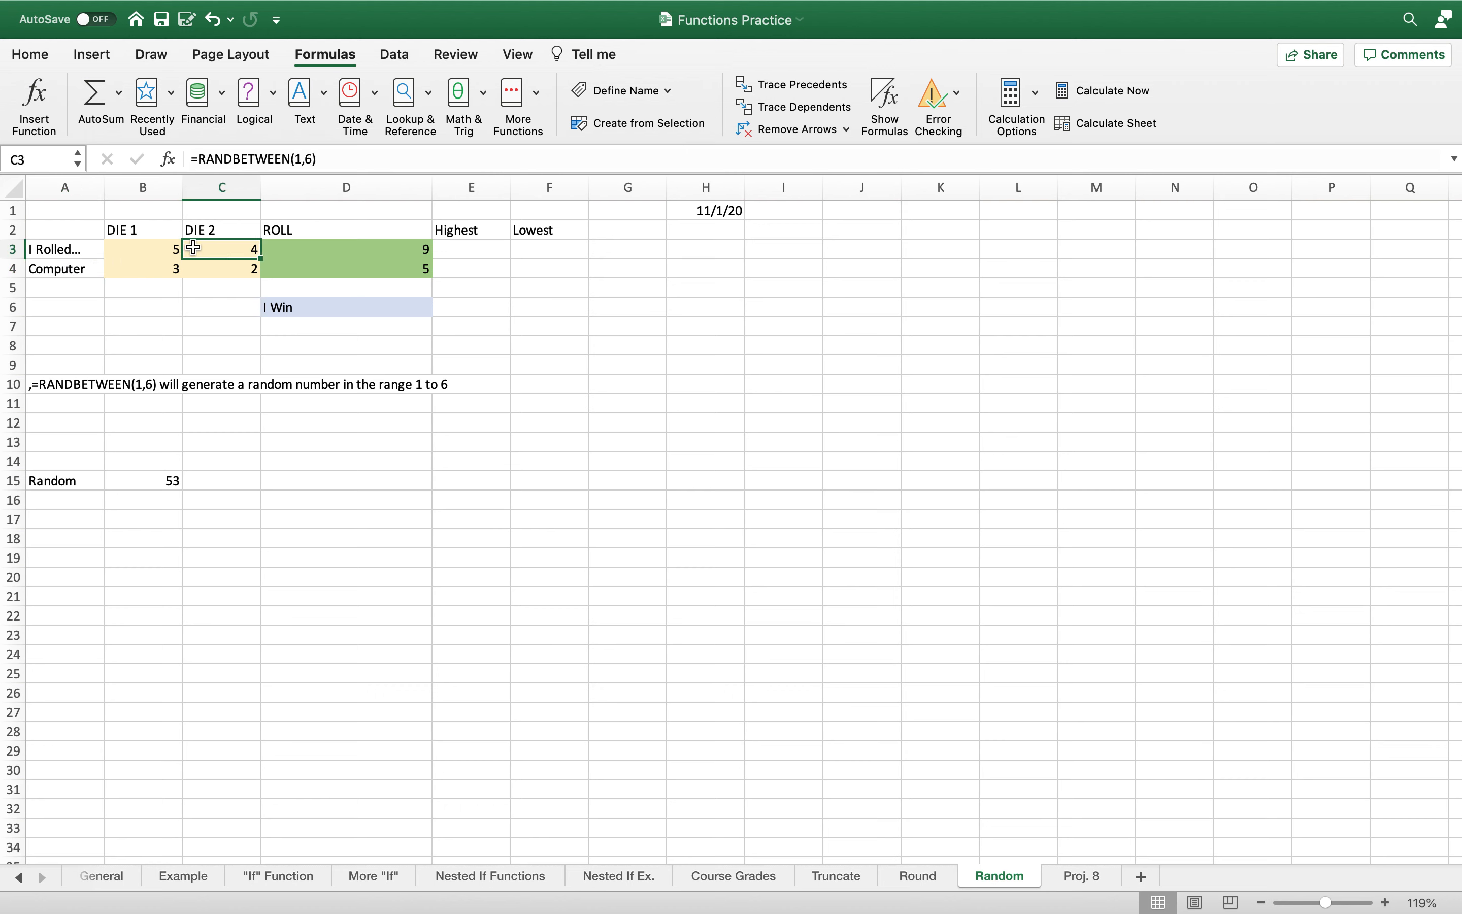
pyautogui.click(163, 248)
pyautogui.click(201, 249)
# Examine the SUM formulas in D3 and D4 and the nested IF formula in D6
pyautogui.click(346, 235)
pyautogui.click(367, 266)
pyautogui.click(331, 249)
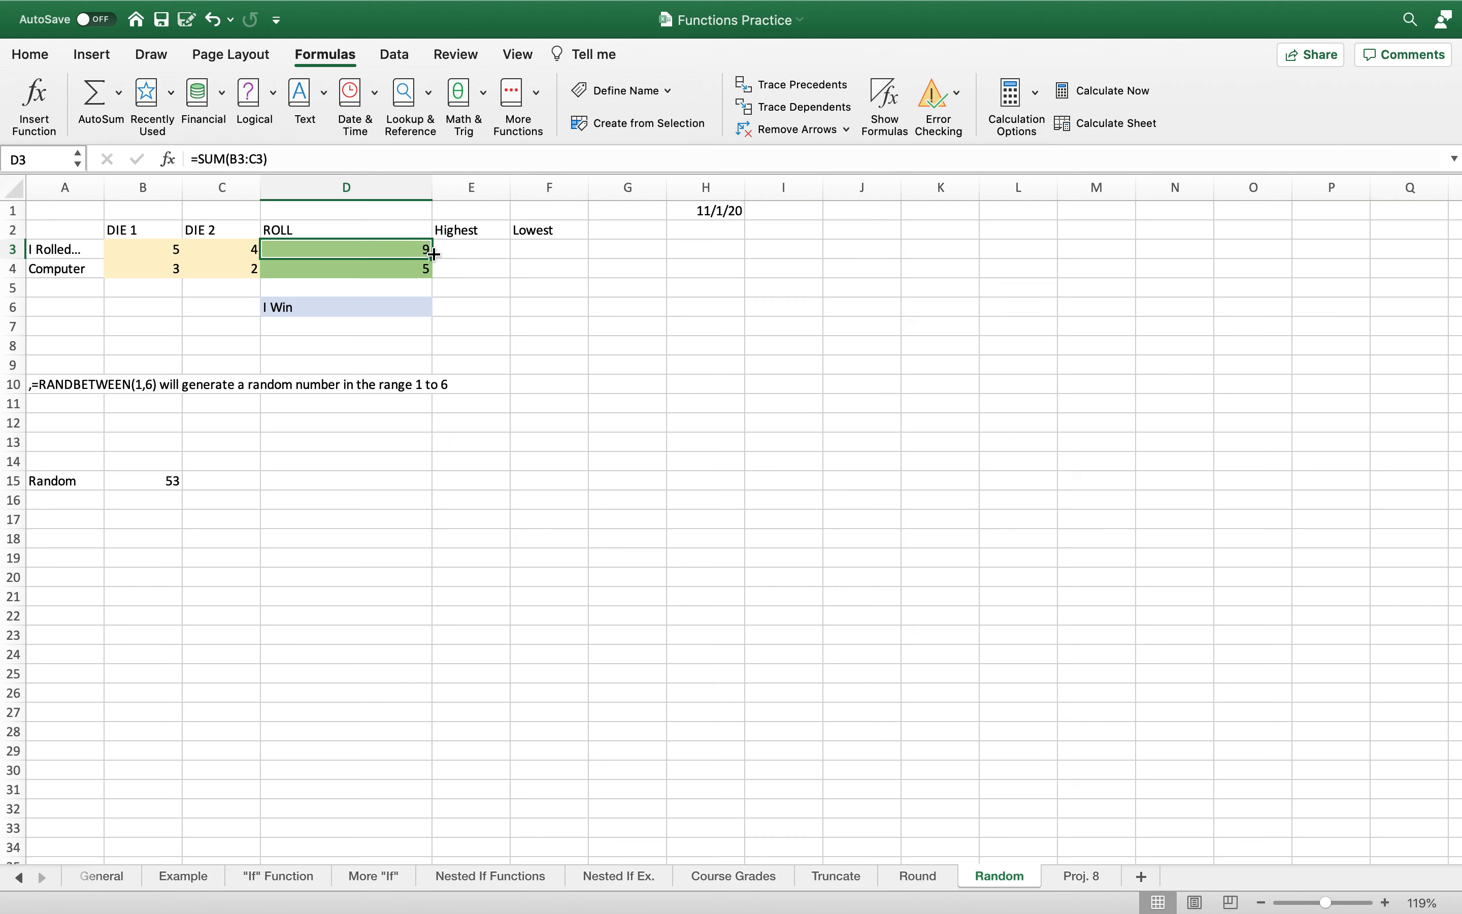
pyautogui.click(369, 308)
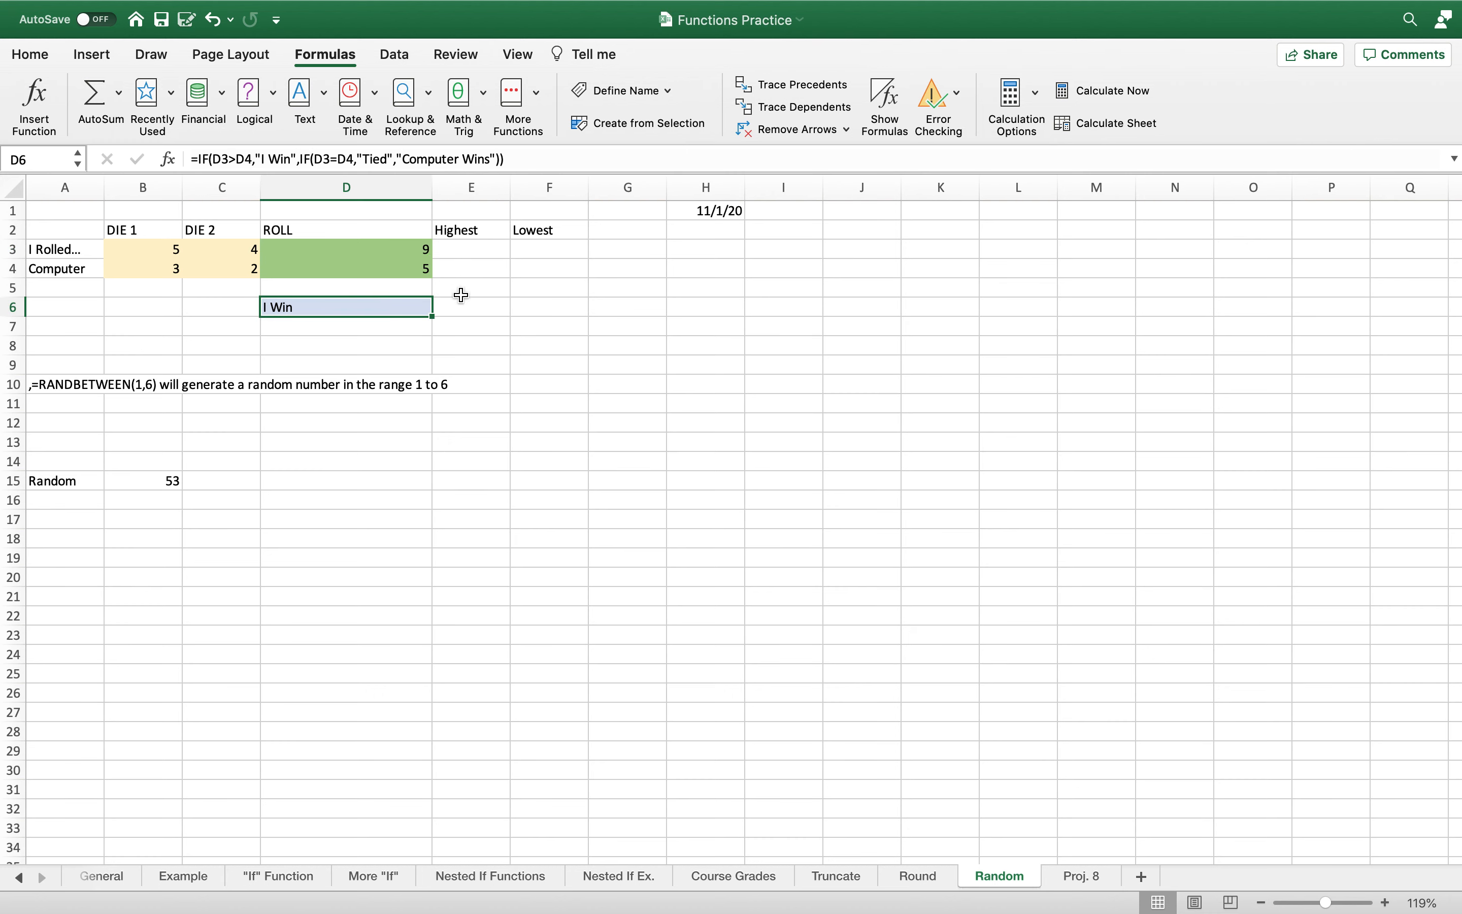
pyautogui.click(420, 249)
pyautogui.click(410, 270)
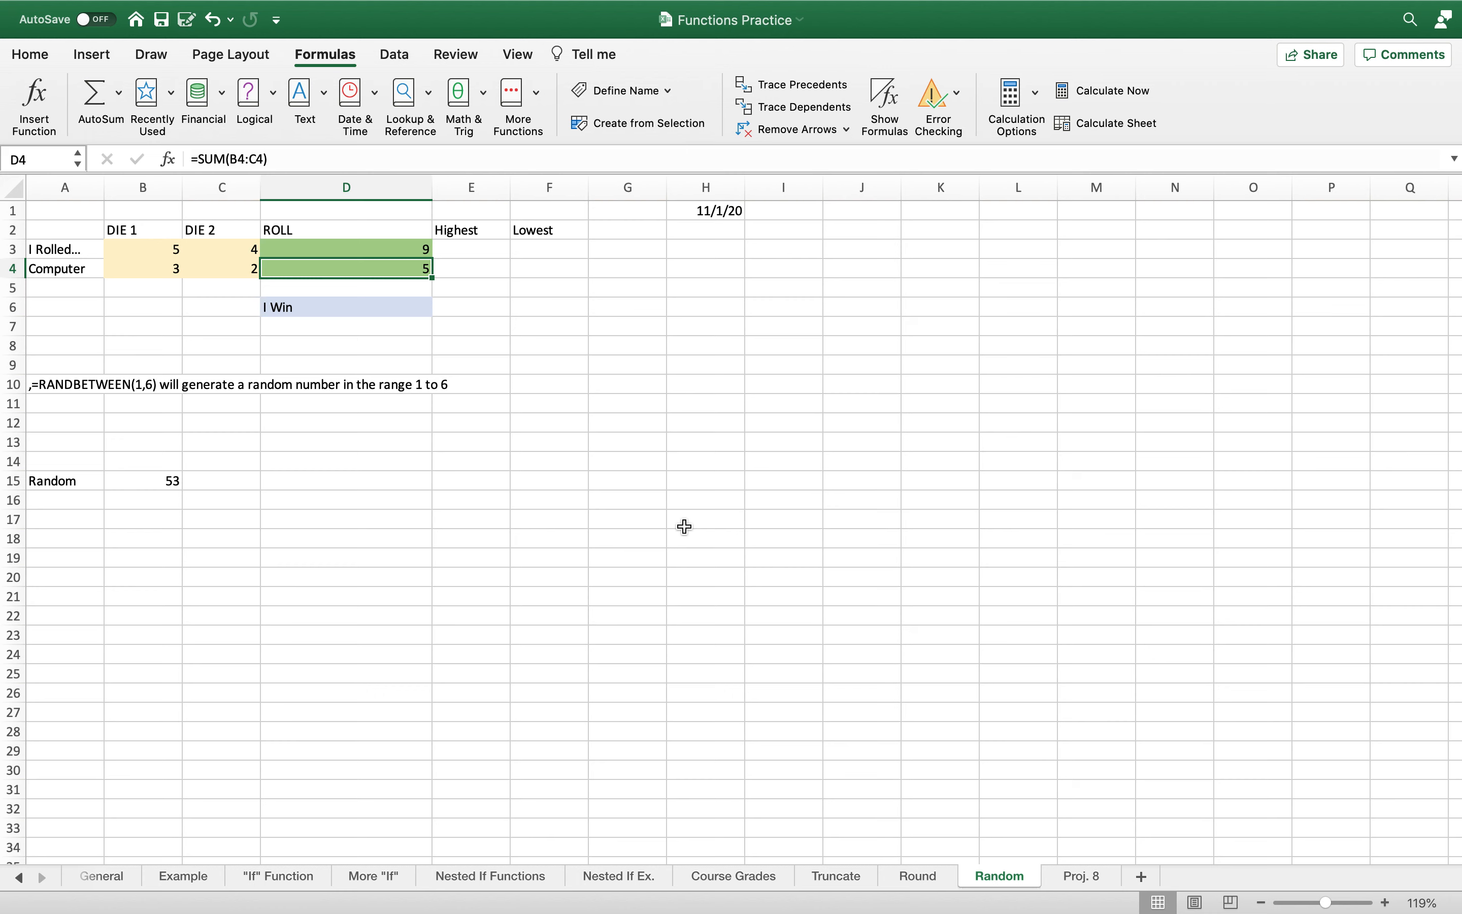
# Recalculate the sheet repeatedly to generate new dice rolls, and check the winner in D6 against the totals
pyautogui.press('F9')
pyautogui.press('F9')
pyautogui.press('F9')
pyautogui.click(375, 315)
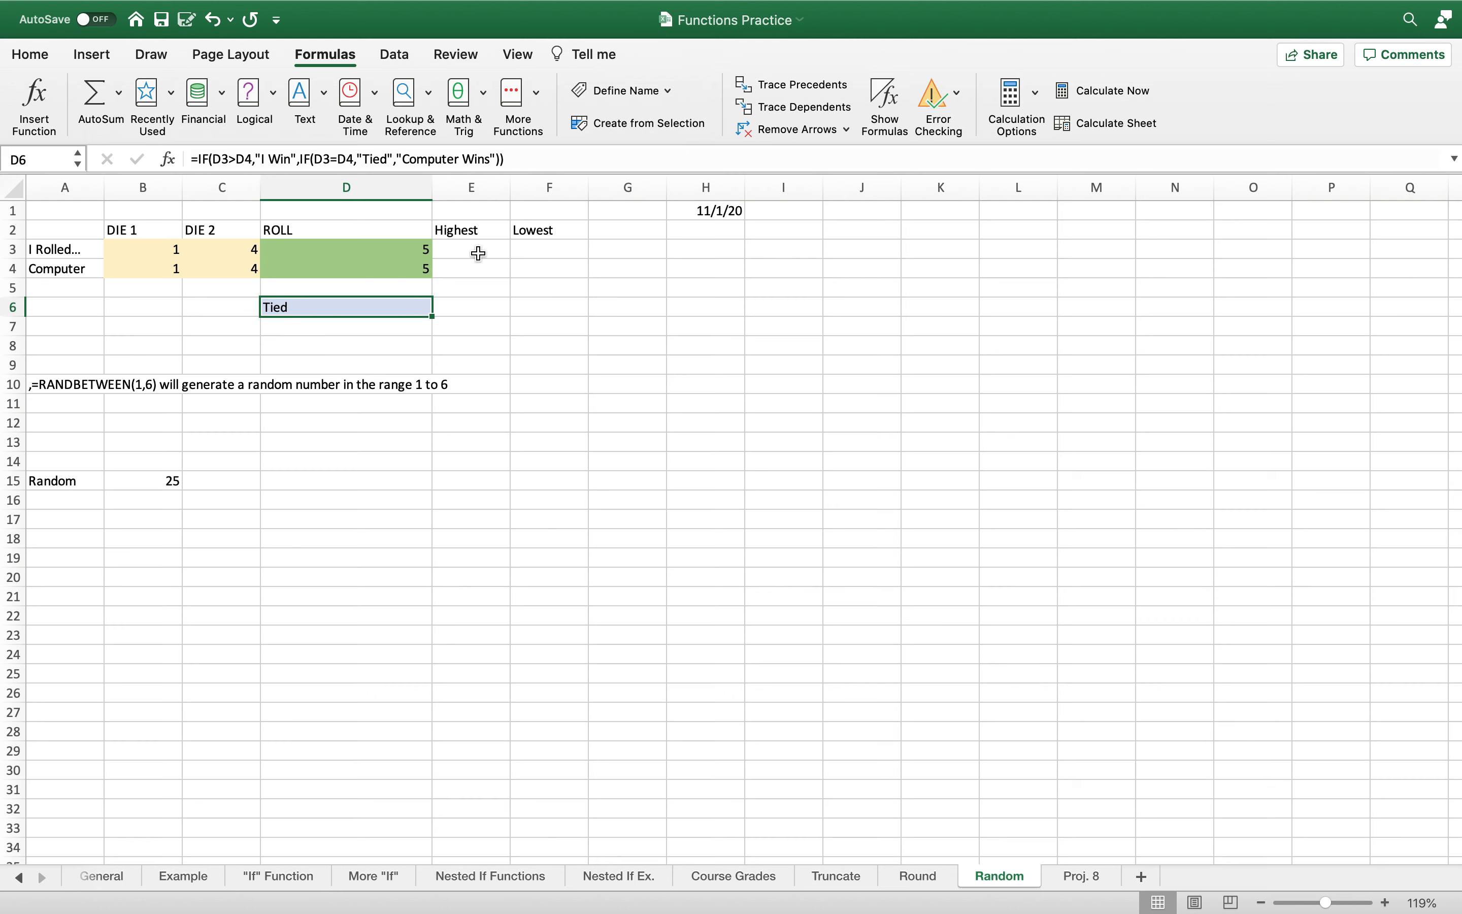
pyautogui.press('F9')
pyautogui.press('F9')
pyautogui.press('F9')
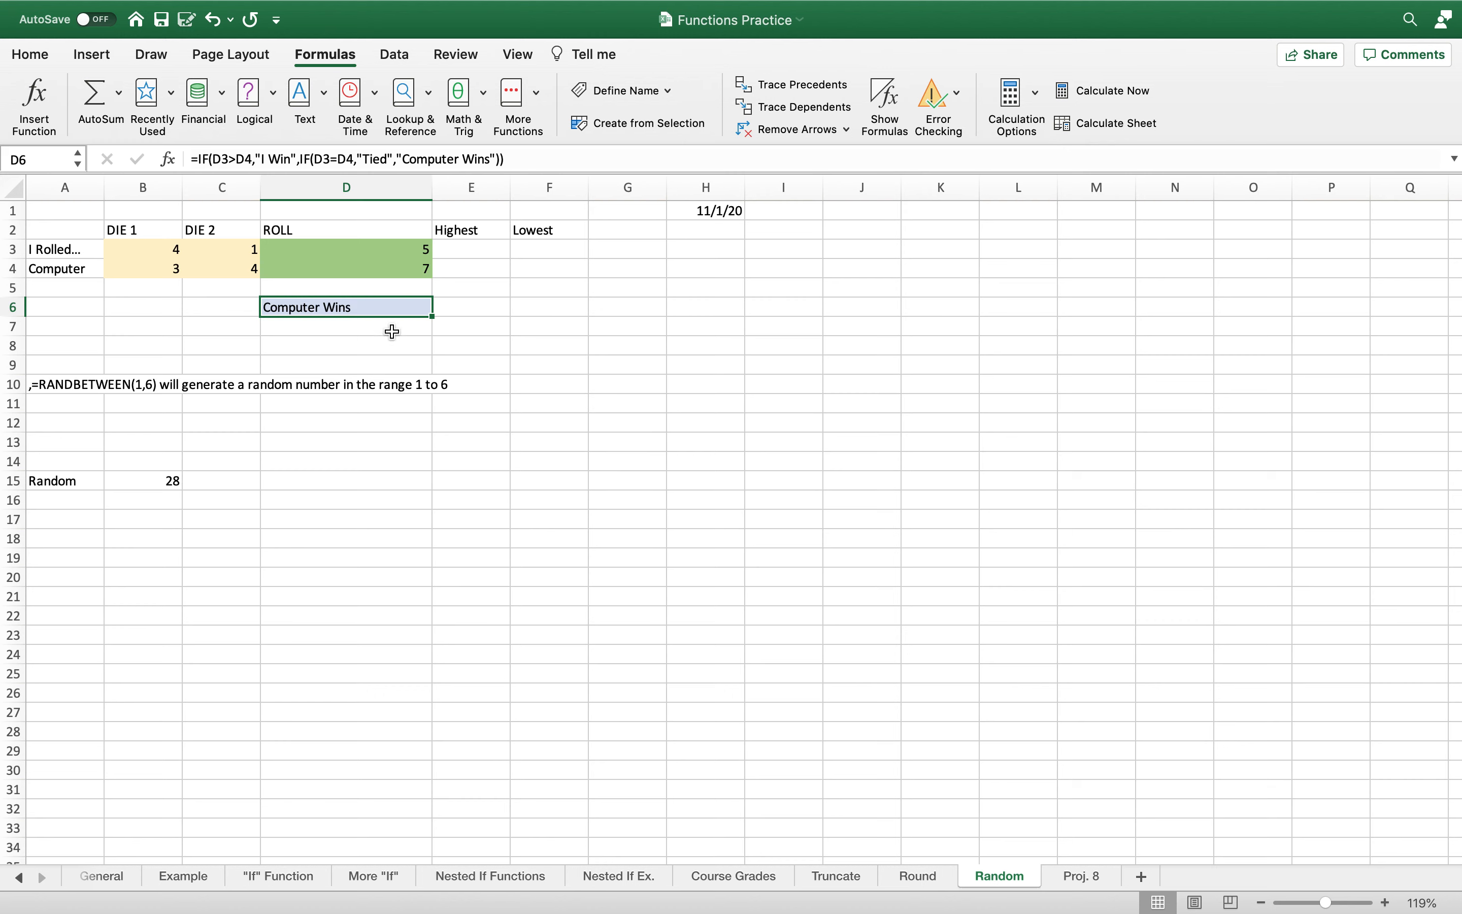
pyautogui.click(409, 267)
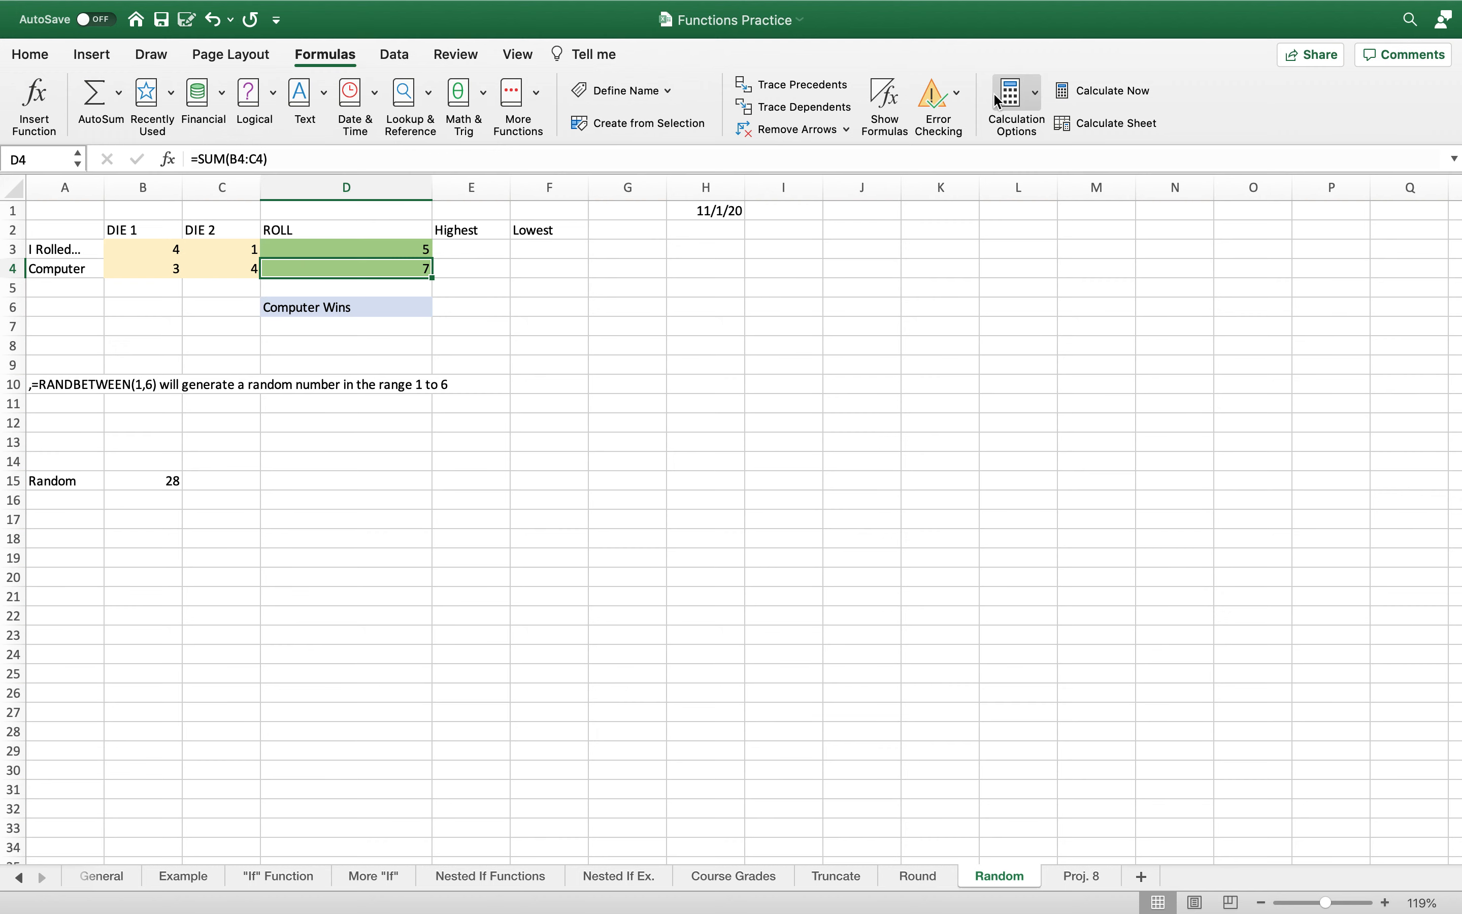
# Display all formulas on the Random sheet and examine those for the dice, roll totals and winner
pyautogui.click(890, 78)
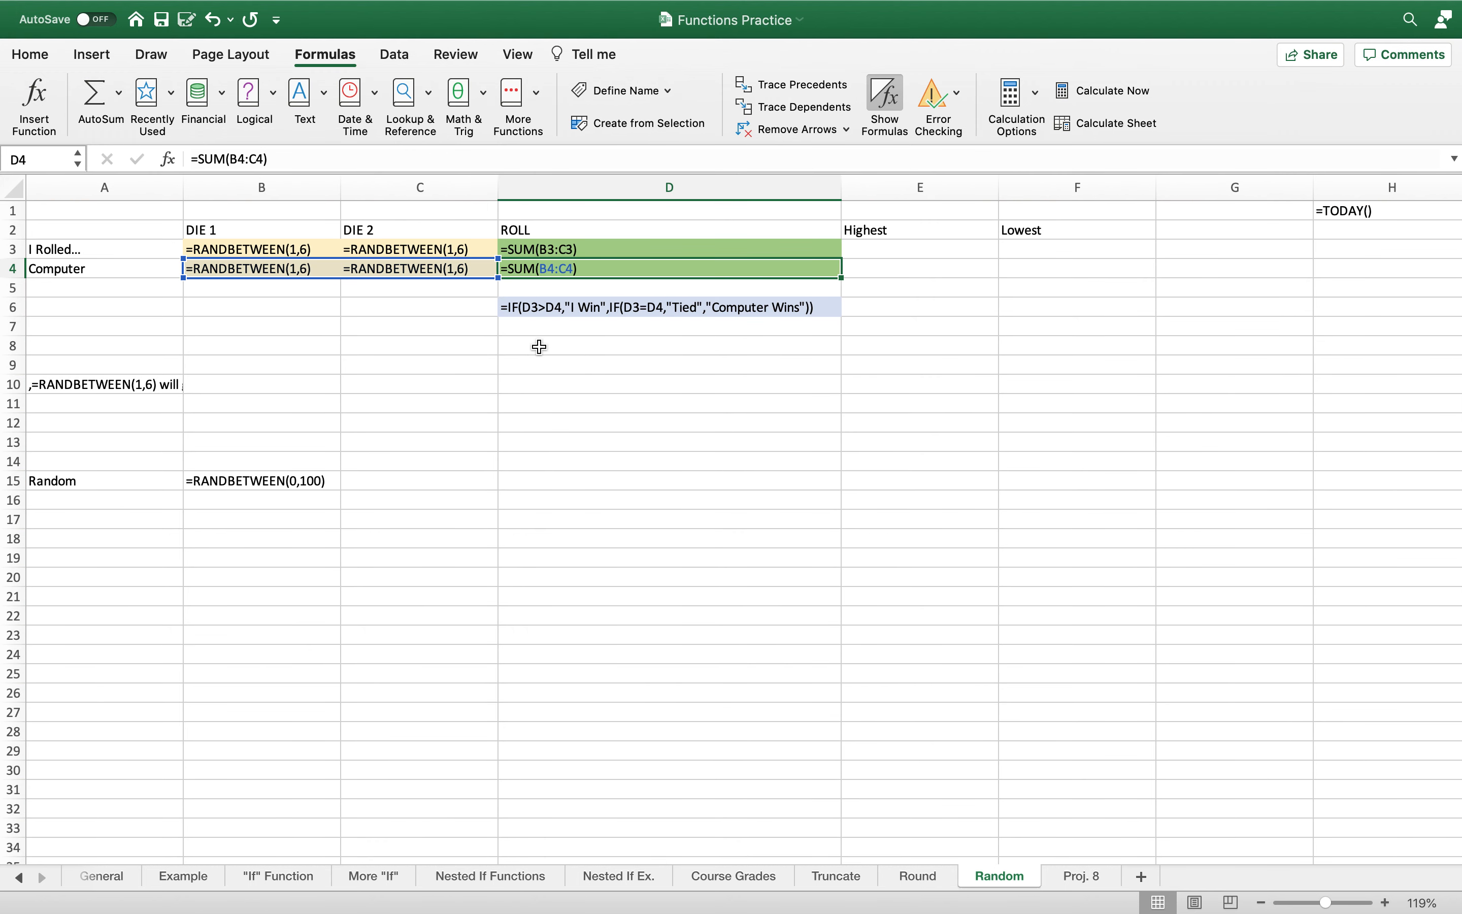
pyautogui.click(329, 249)
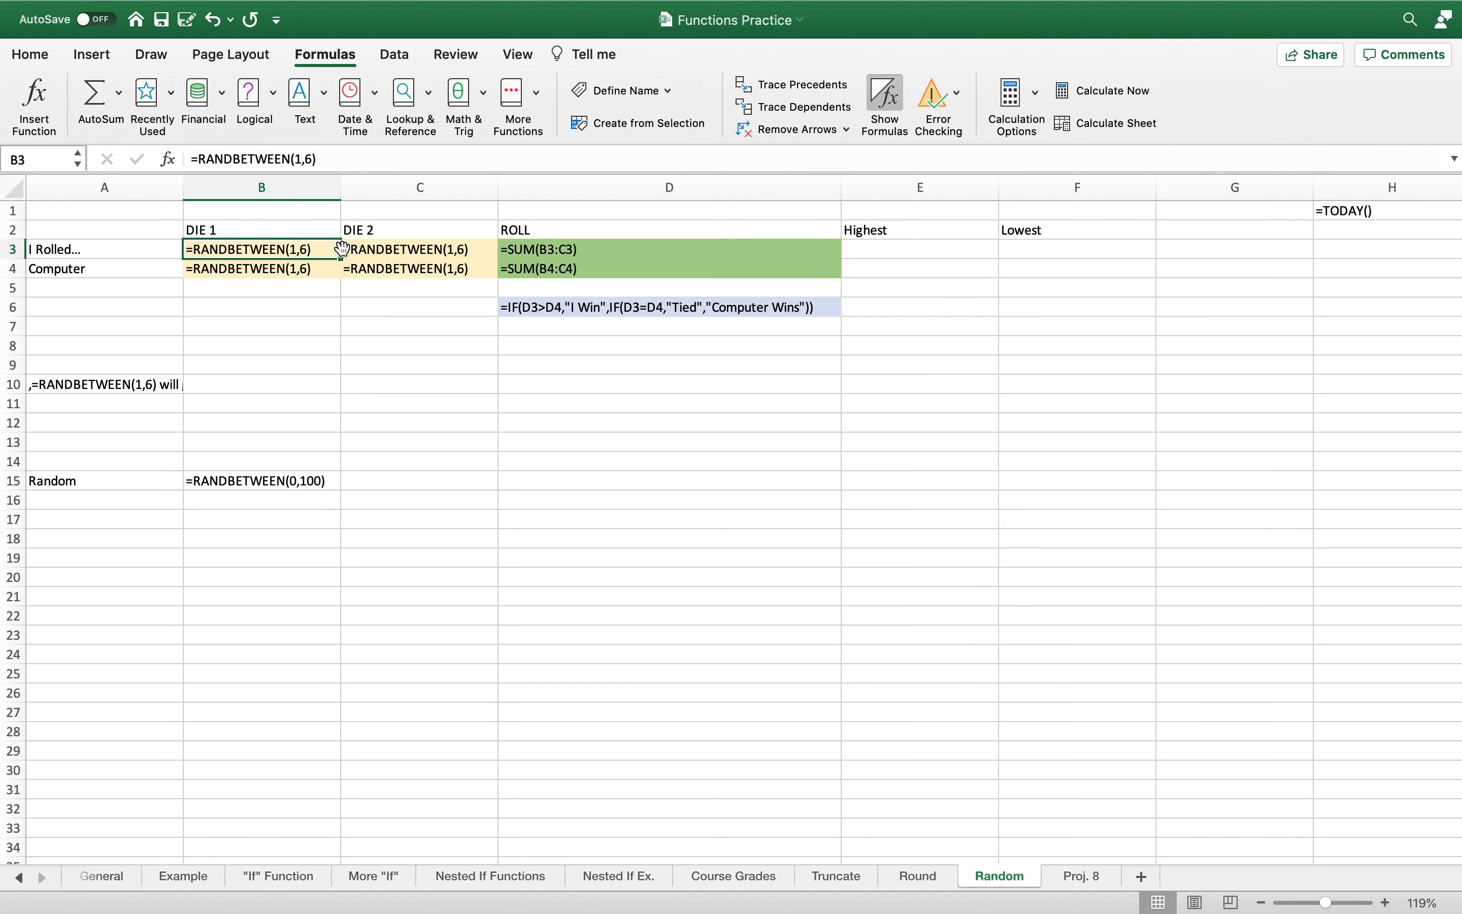
pyautogui.click(360, 255)
pyautogui.click(314, 256)
pyautogui.click(550, 305)
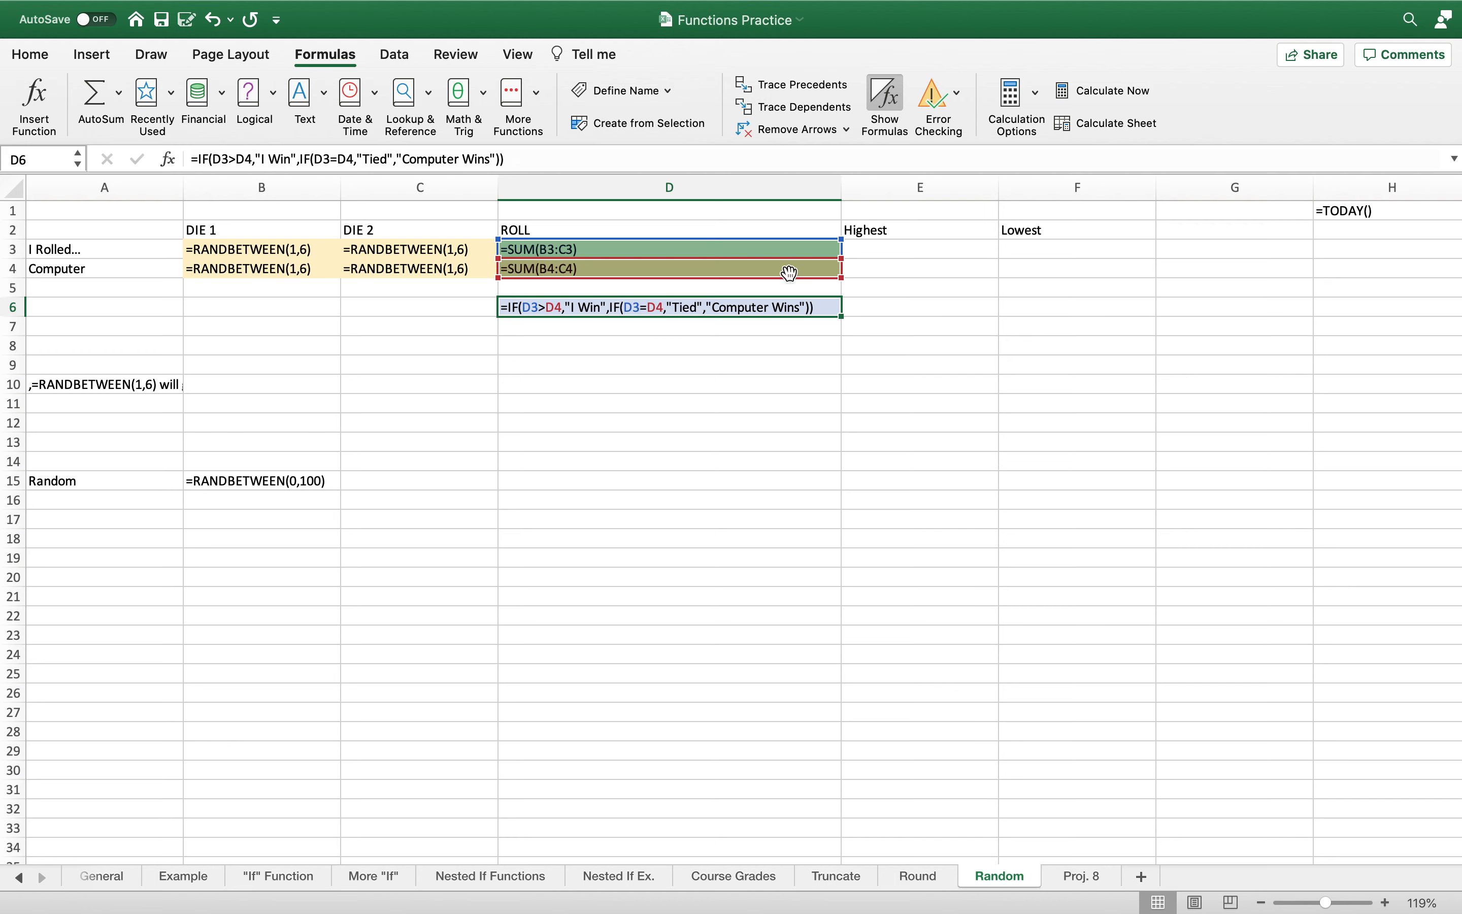
pyautogui.click(575, 270)
pyautogui.click(575, 250)
pyautogui.click(572, 269)
pyautogui.click(554, 237)
pyautogui.click(560, 482)
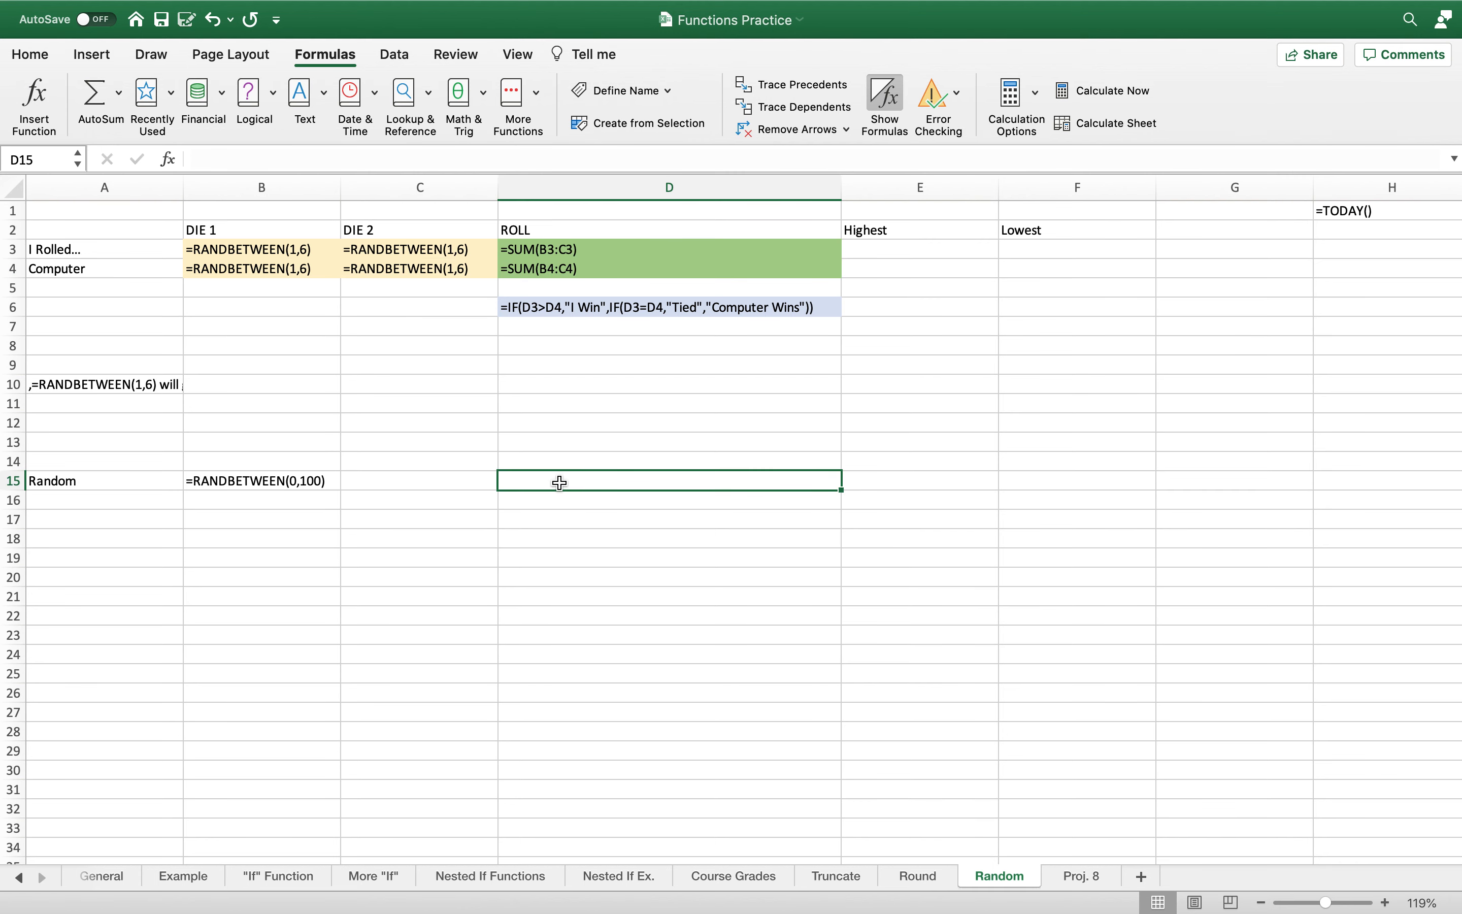
# Switch the Random sheet back to displaying values and look at the Lowest heading
pyautogui.click(884, 99)
pyautogui.click(604, 232)
pyautogui.click(559, 236)
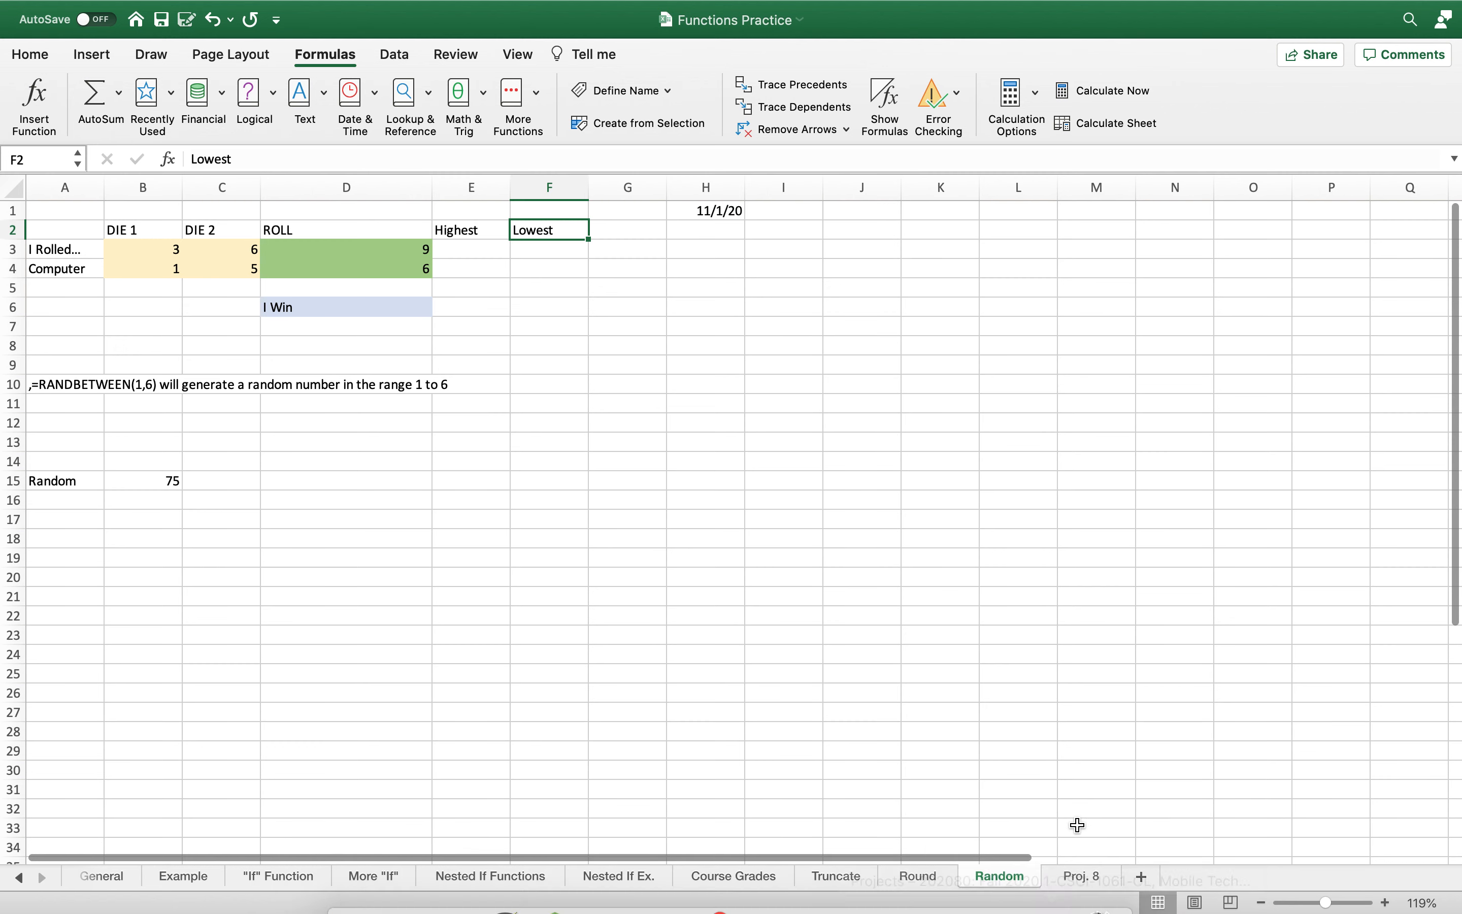
# Open the Proj. 8 sheet and go over the Me and Computer labels in column A
pyautogui.click(1080, 876)
pyautogui.click(82, 224)
pyautogui.press('Down')
pyautogui.press('Down')
pyautogui.click(66, 240)
pyautogui.click(63, 211)
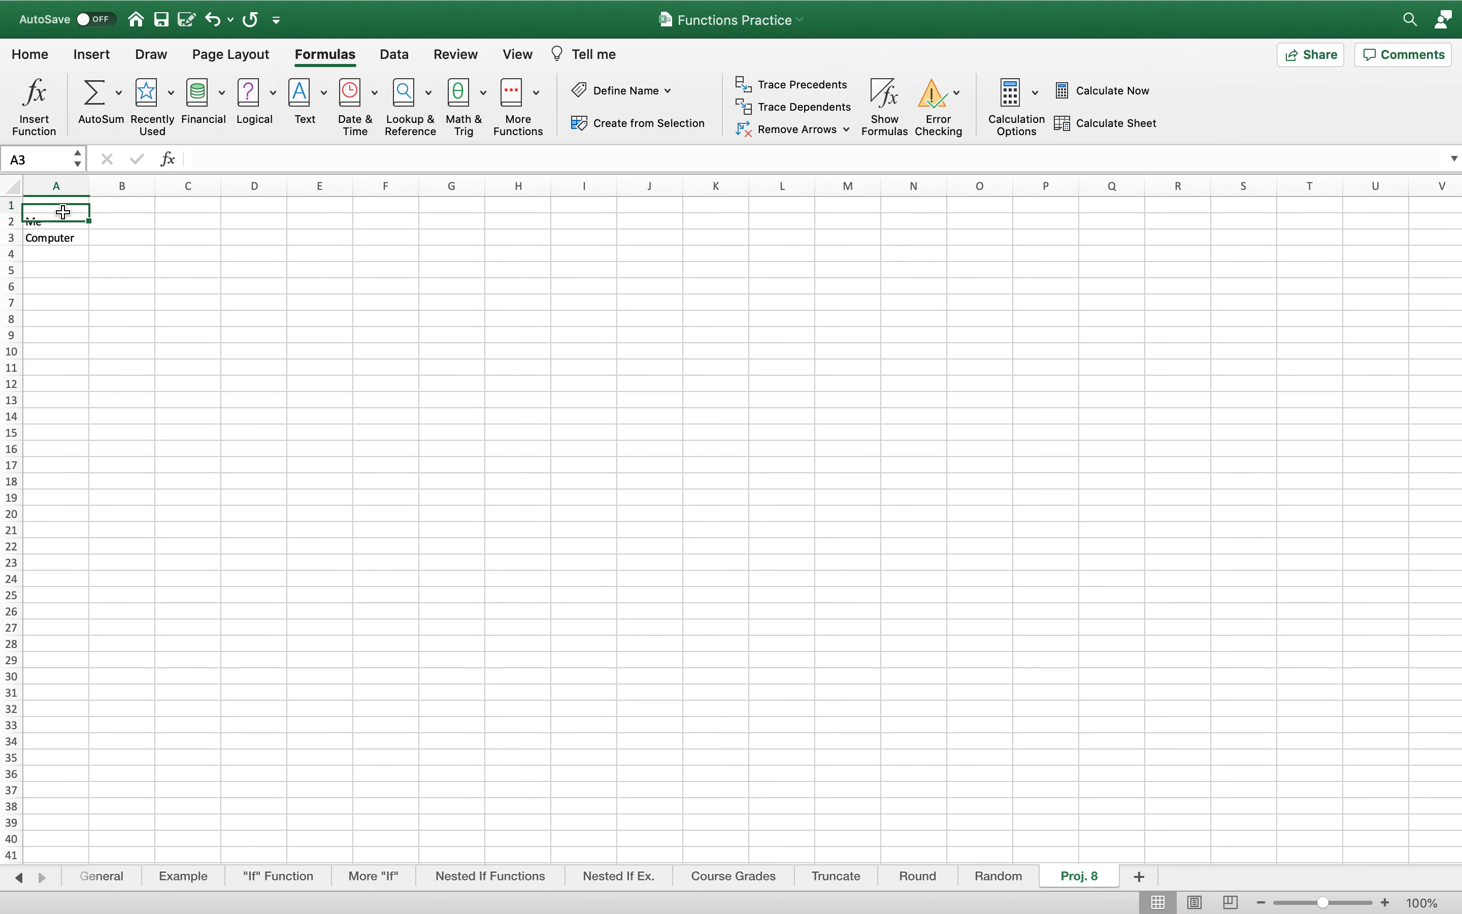
pyautogui.click(63, 219)
pyautogui.press('Down')
pyautogui.press('Up')
pyautogui.press('Down')
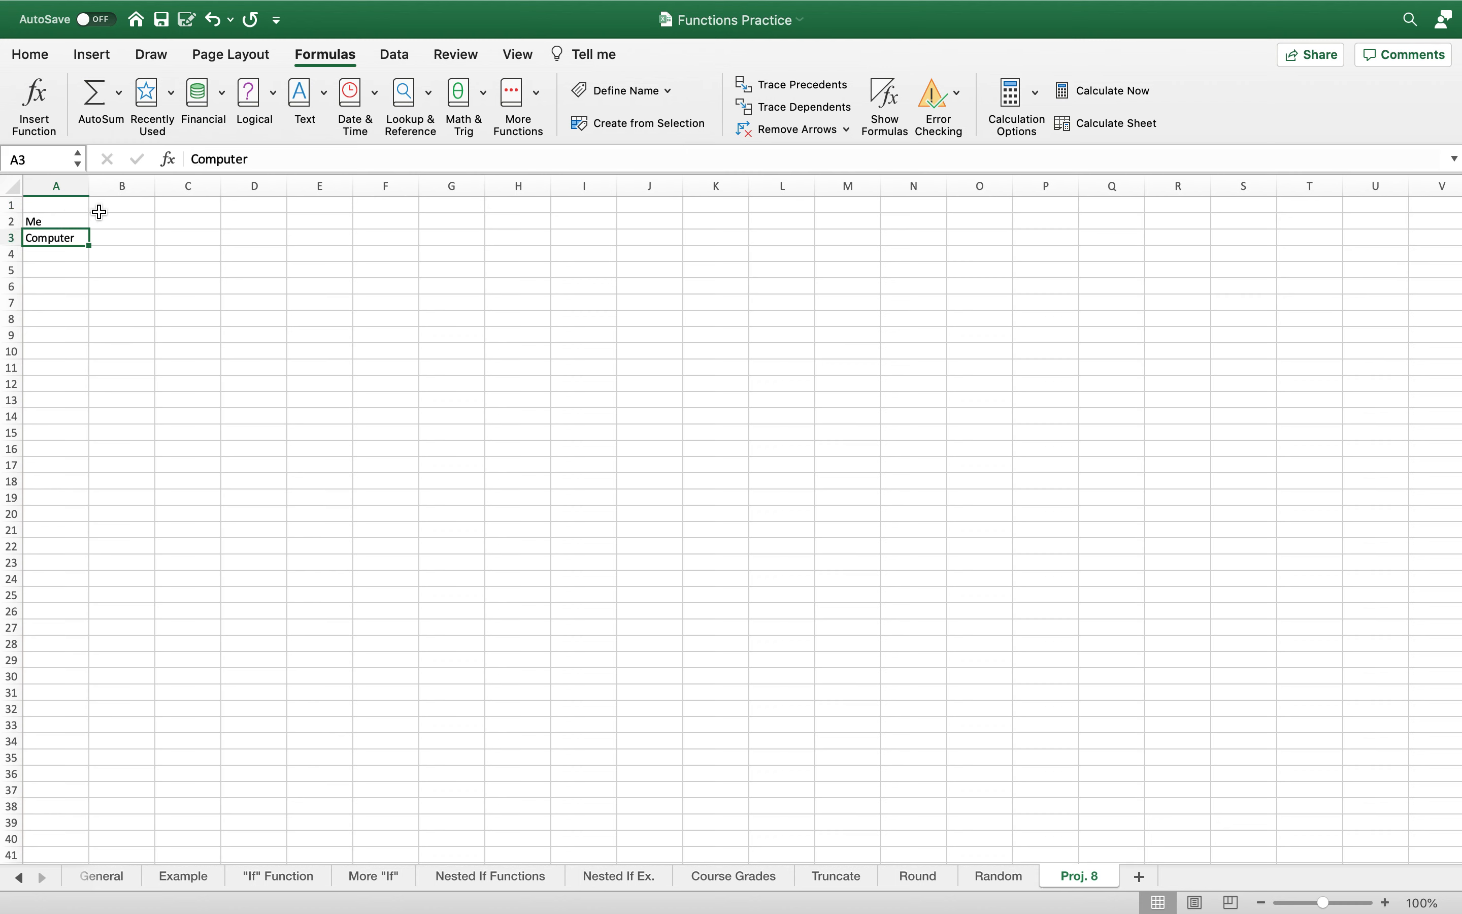
# Enter the heading "Die #1" in B1 and fill it across to C1 as "Die #2"
pyautogui.click(122, 212)
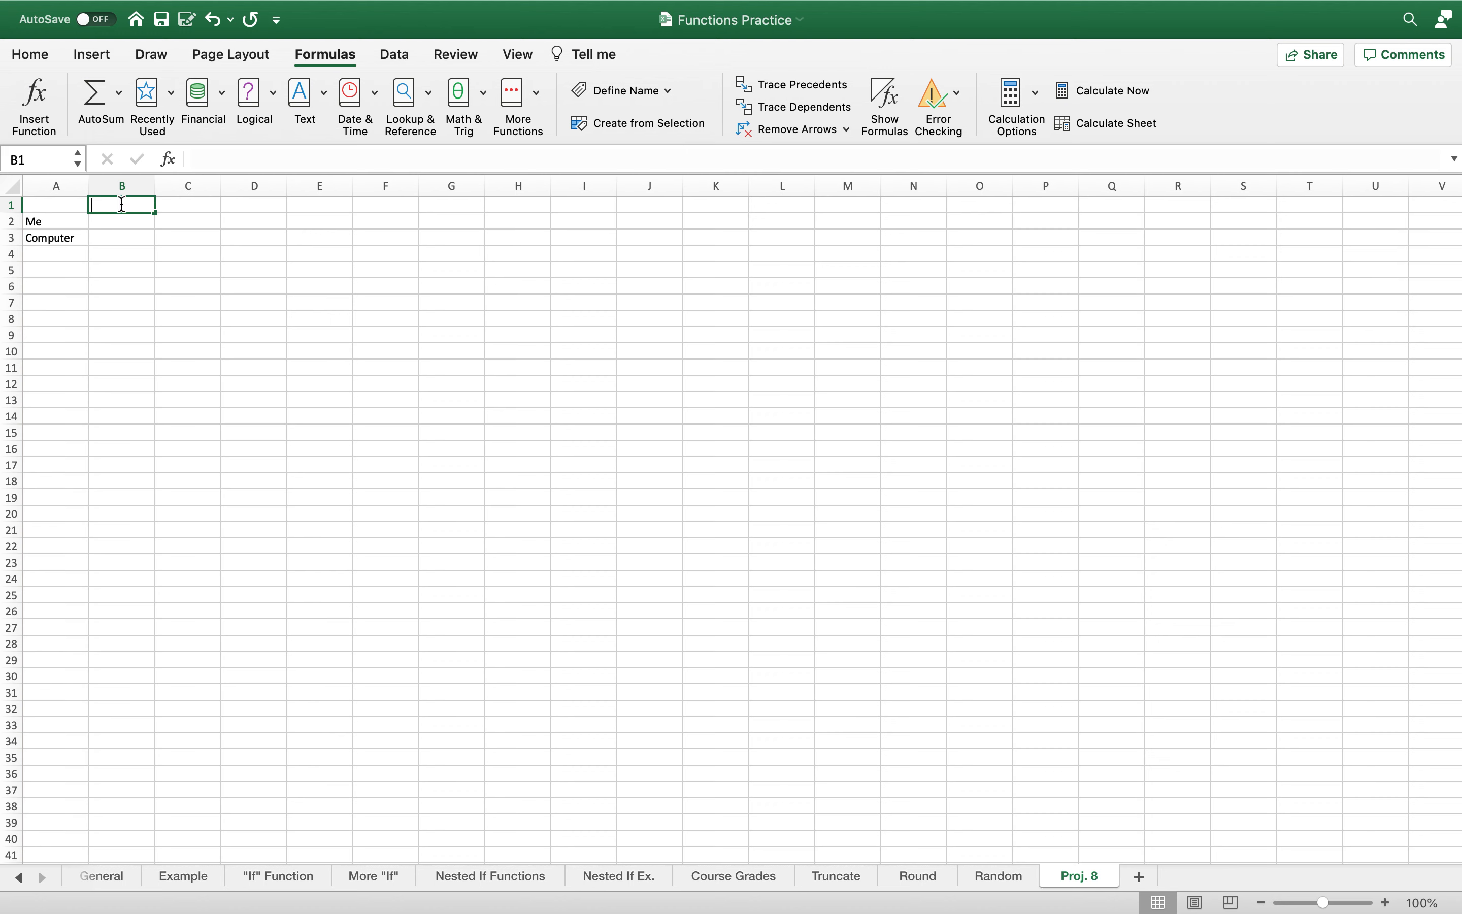
pyautogui.write('Die #1')
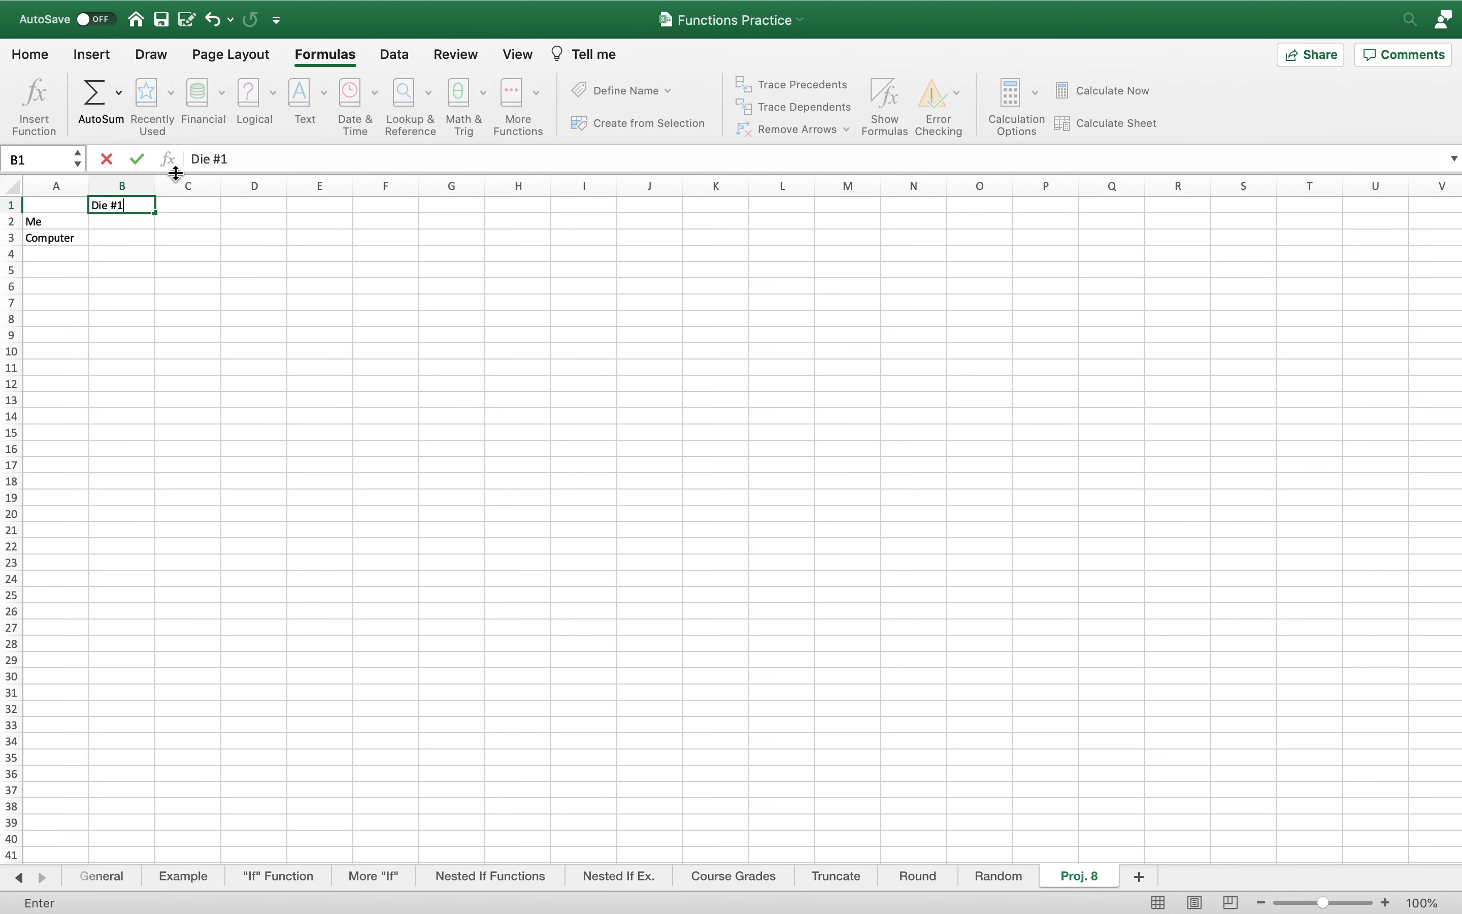
pyautogui.click(184, 208)
pyautogui.click(141, 209)
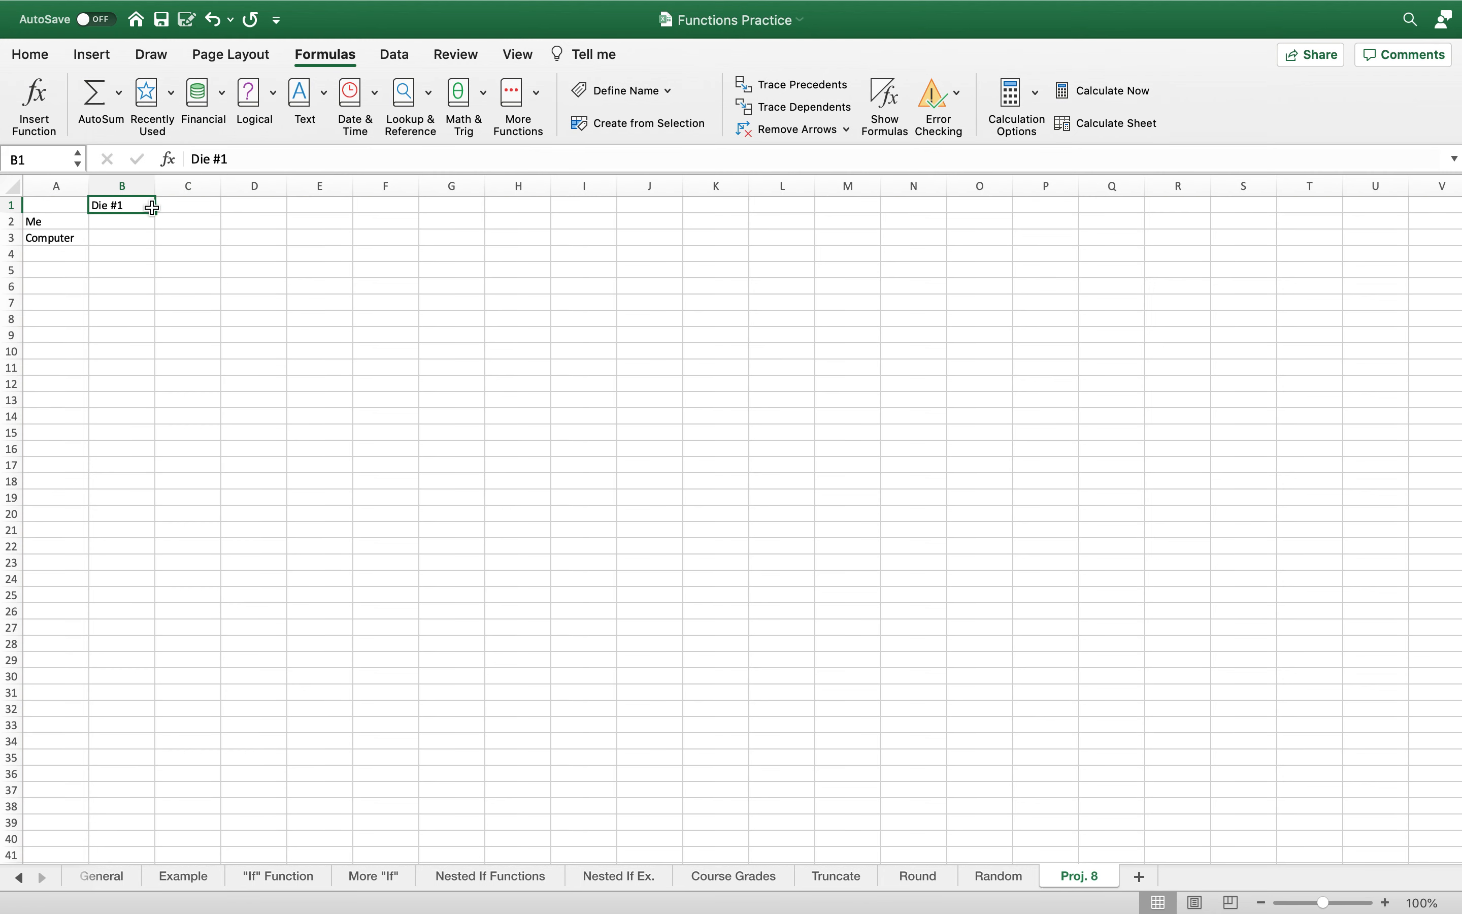
pyautogui.moveTo(155, 213); pyautogui.dragTo(206, 213)
pyautogui.click(175, 222)
pyautogui.click(114, 221)
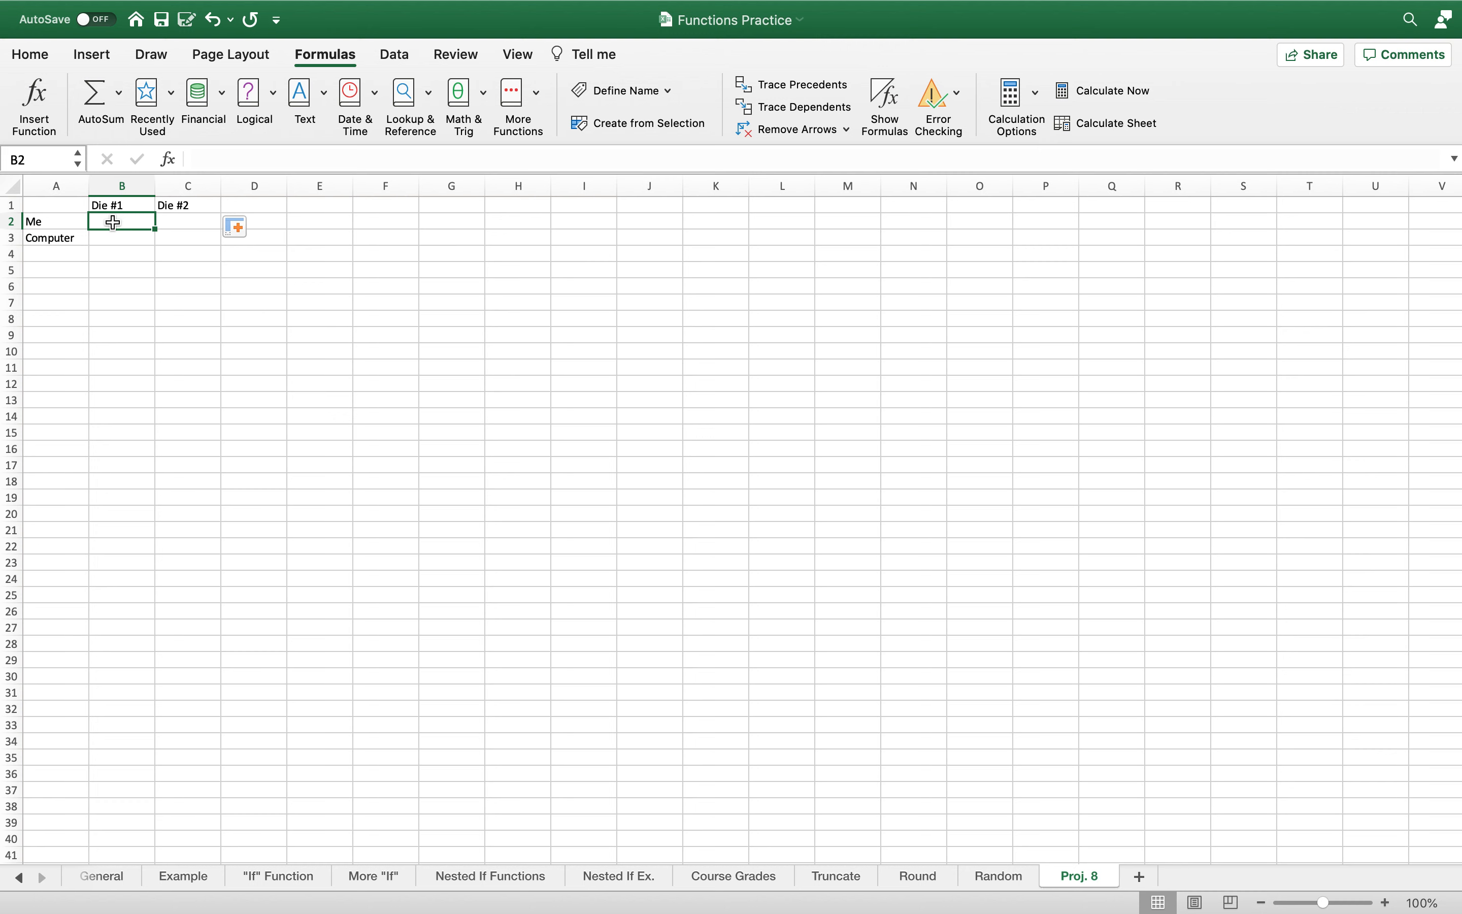
# Enter the formula =RANDBETWEEN(10,100) in cell A6
pyautogui.click(108, 270)
pyautogui.click(83, 272)
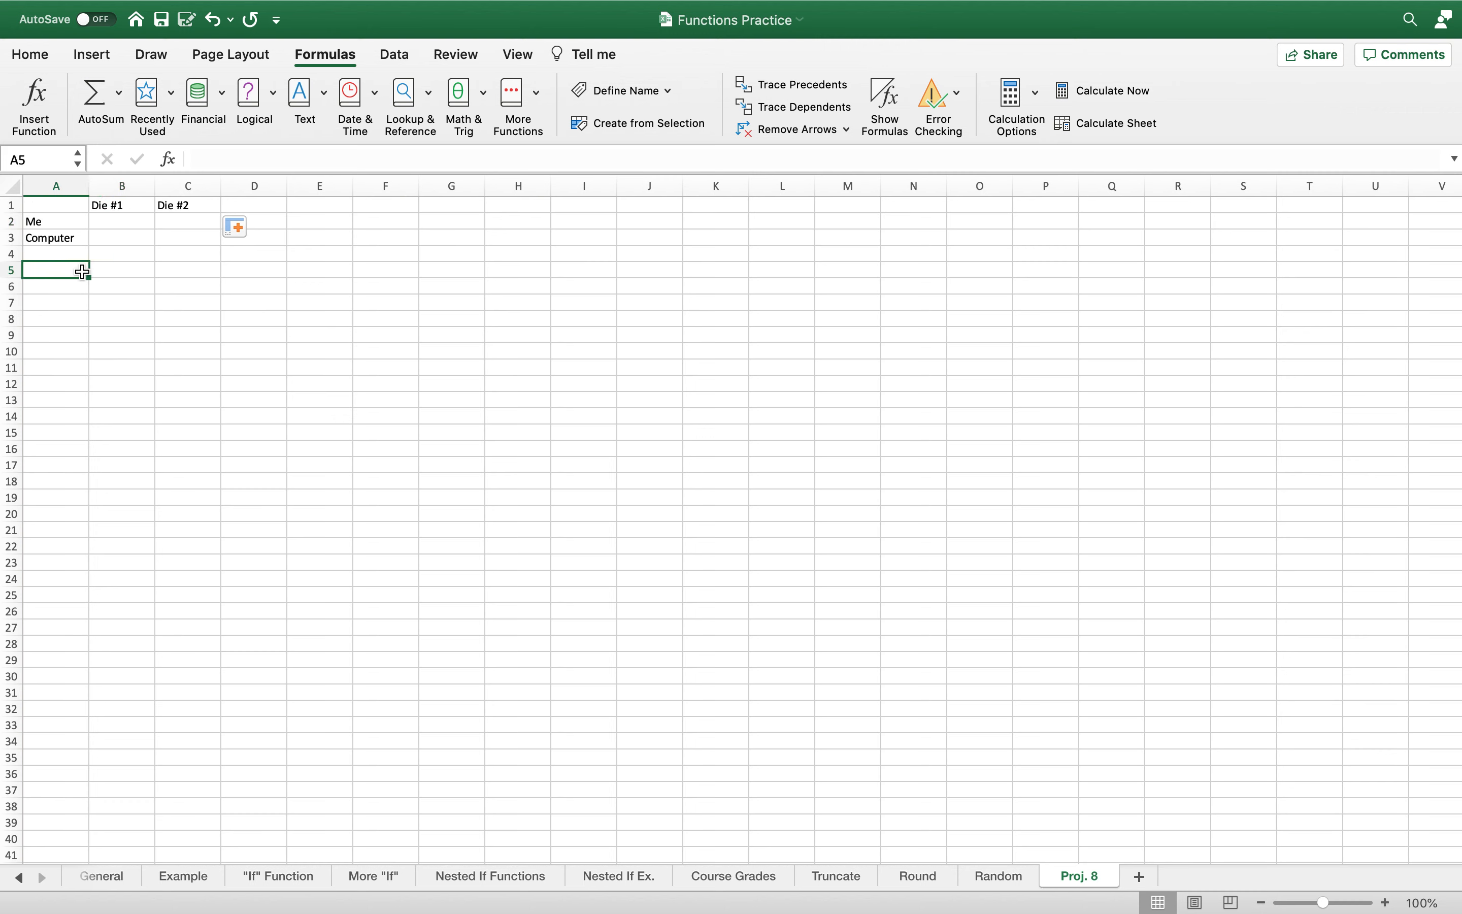
pyautogui.click(164, 371)
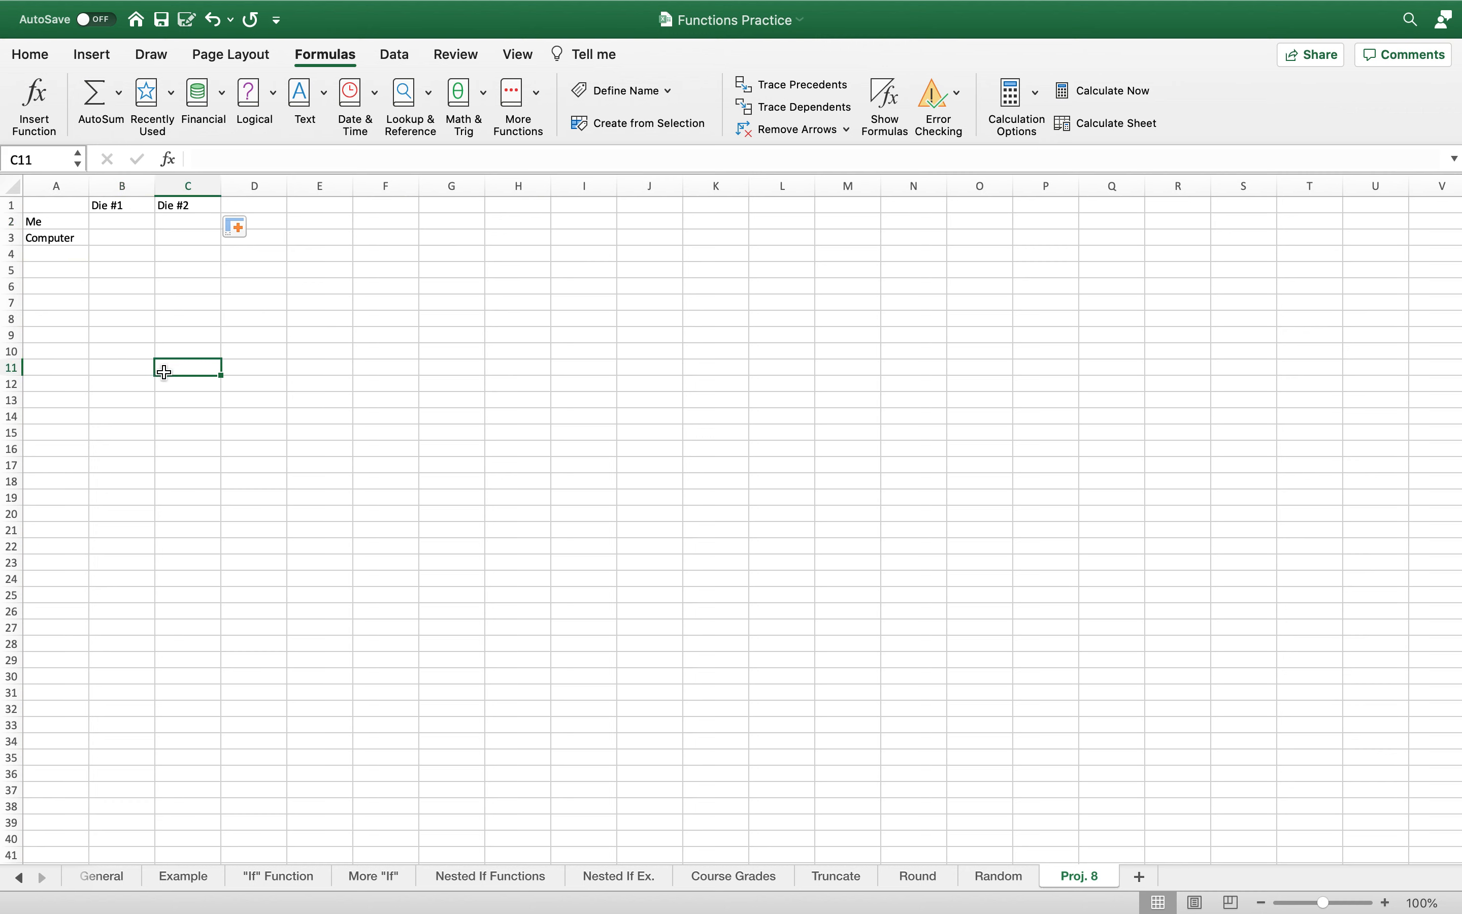
pyautogui.click(65, 289)
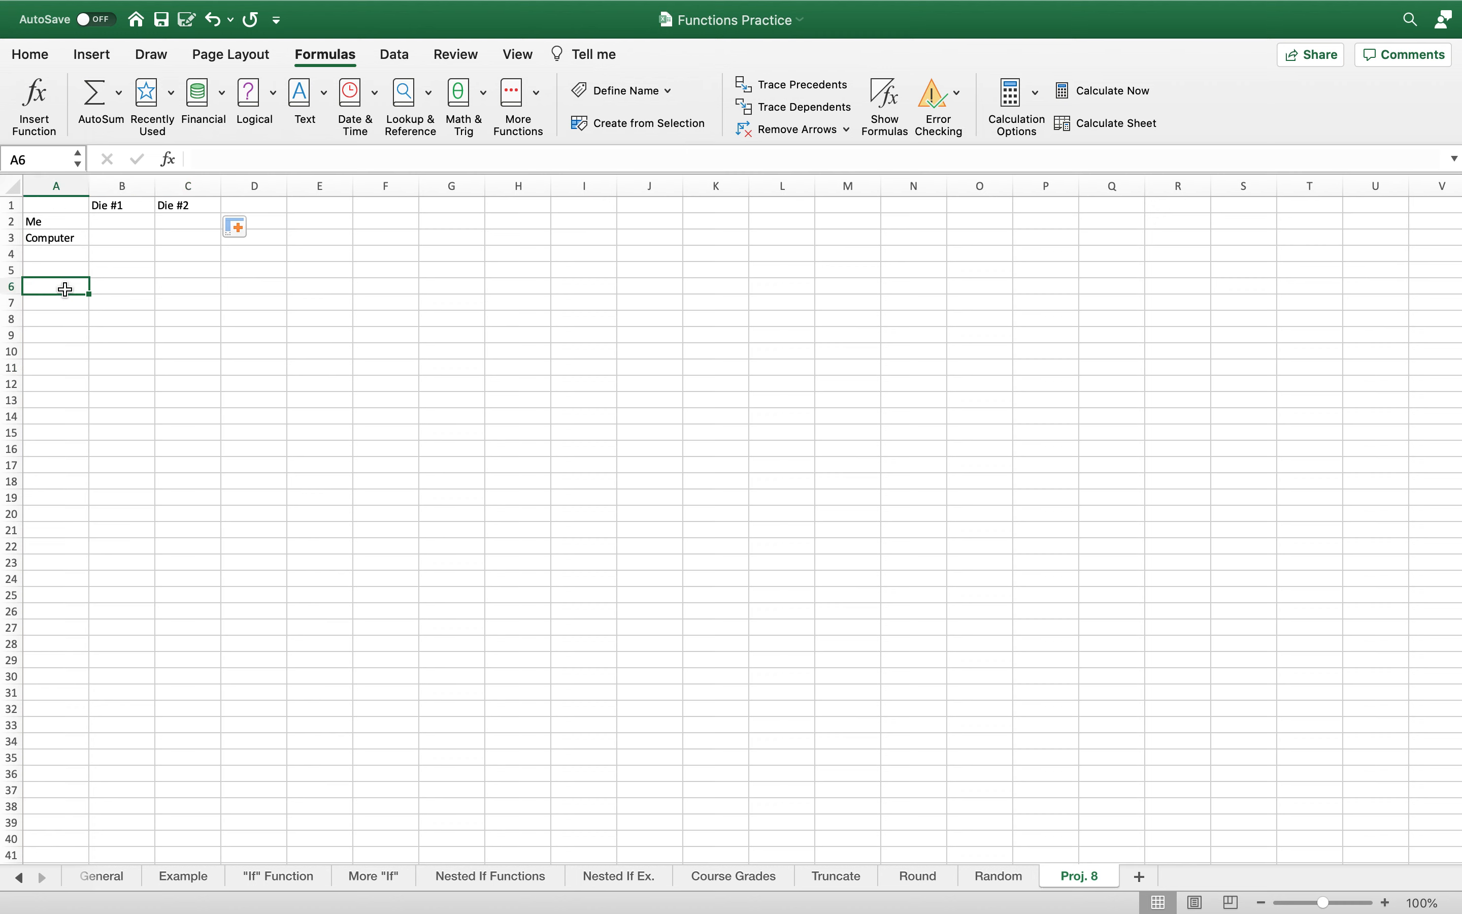
pyautogui.write('=')
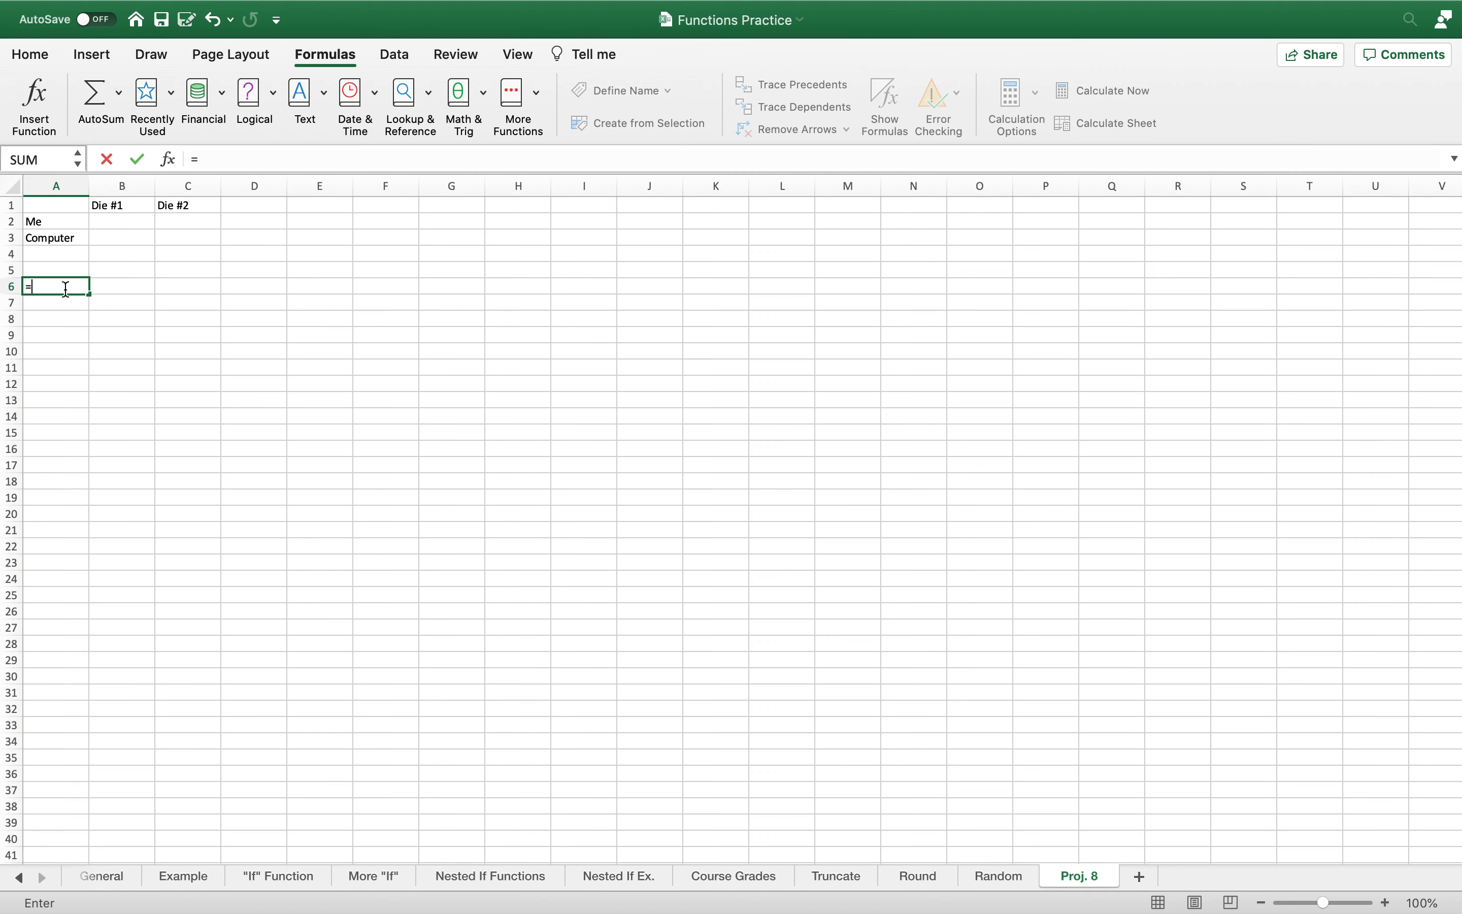
pyautogui.write('RAND')
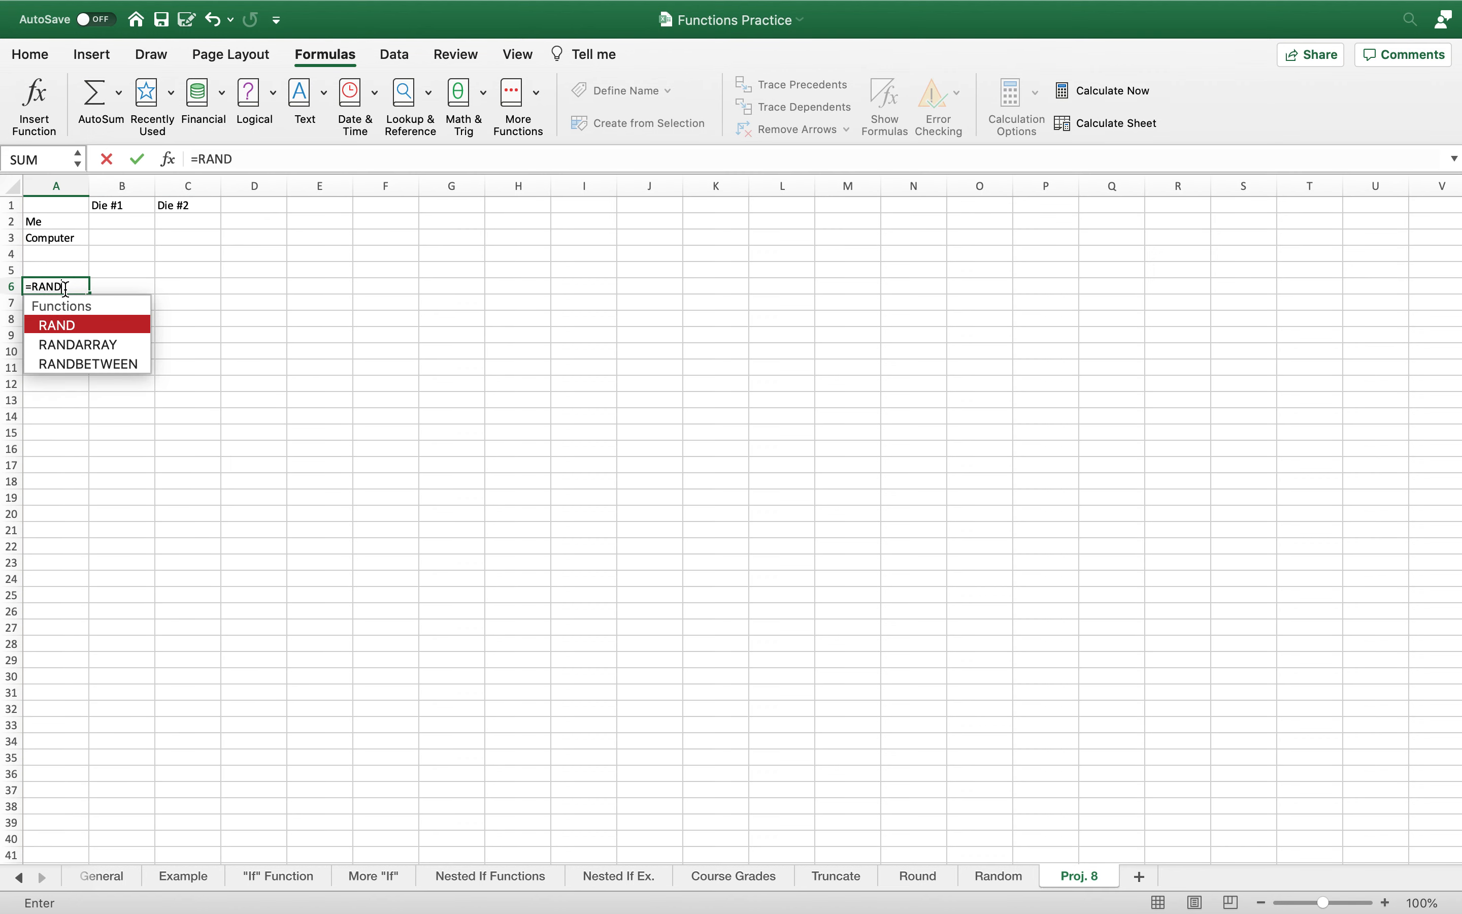
pyautogui.doubleClick(84, 363)
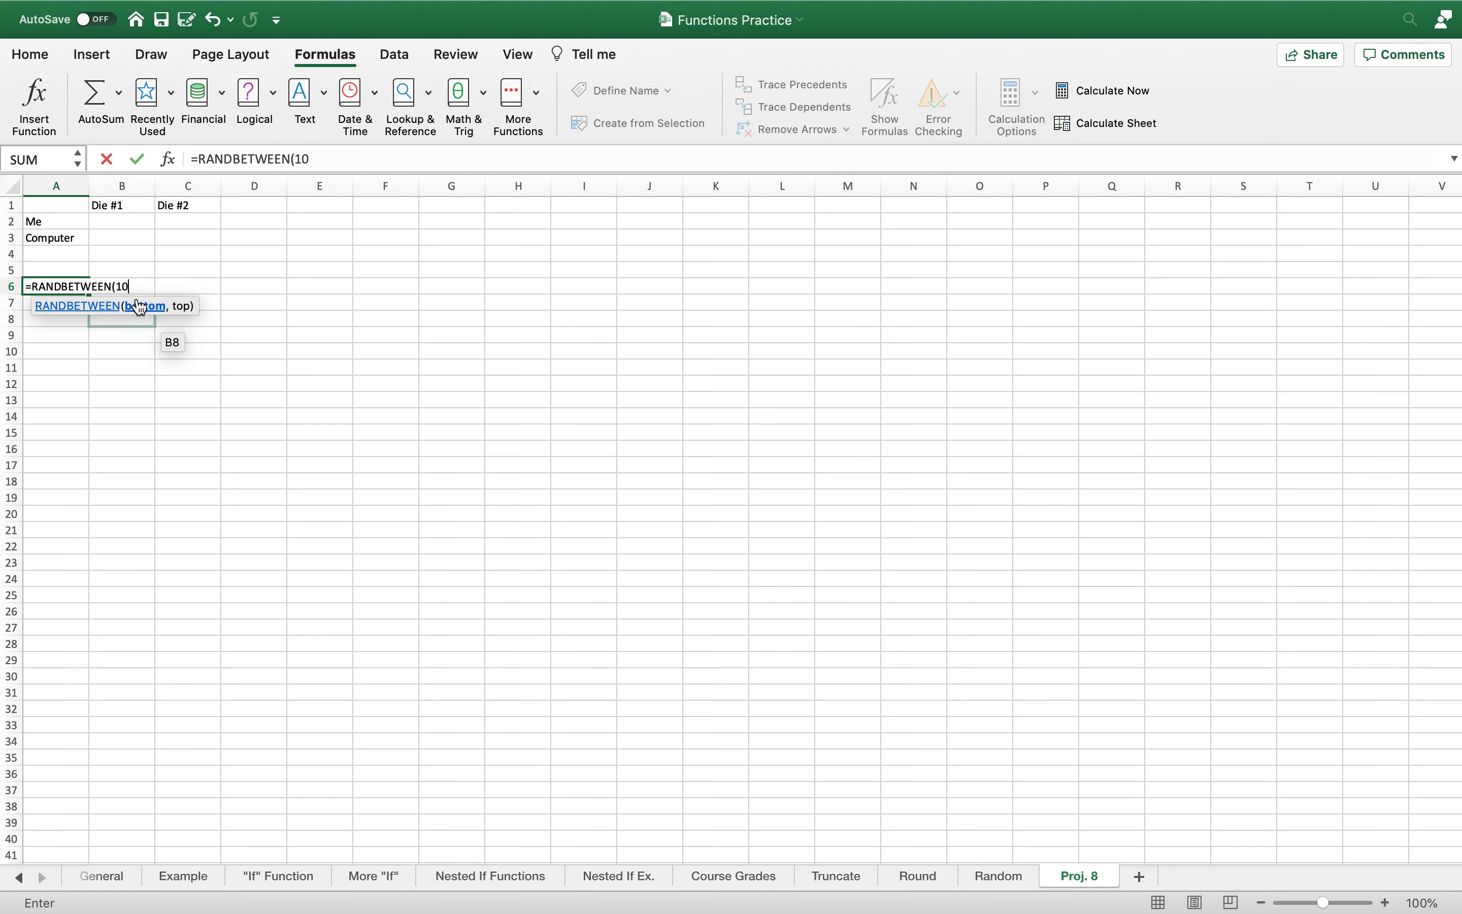
pyautogui.write(',')
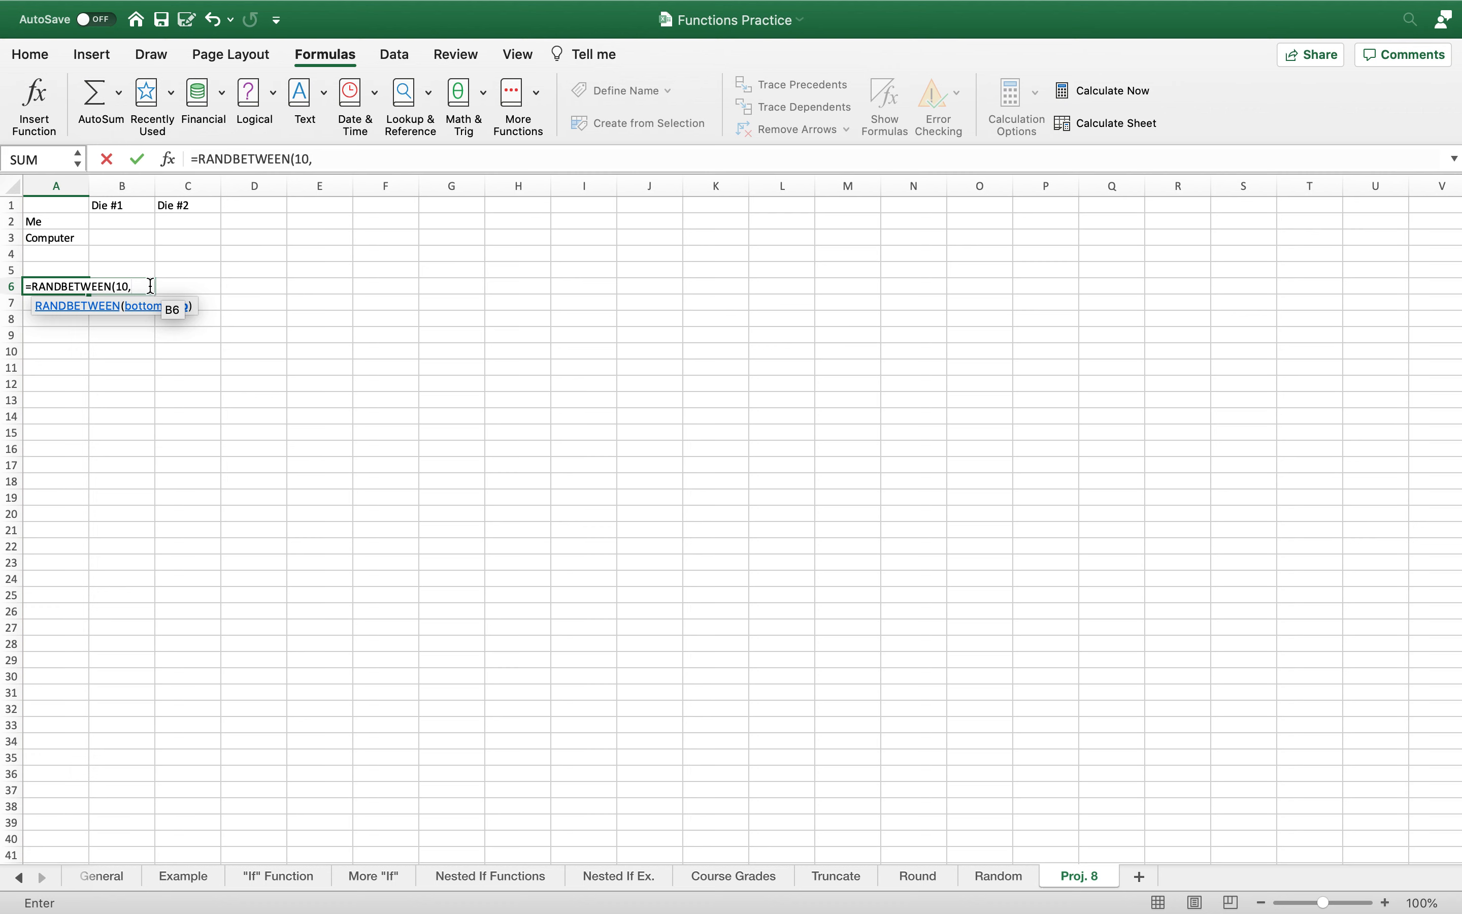
pyautogui.write('100)')
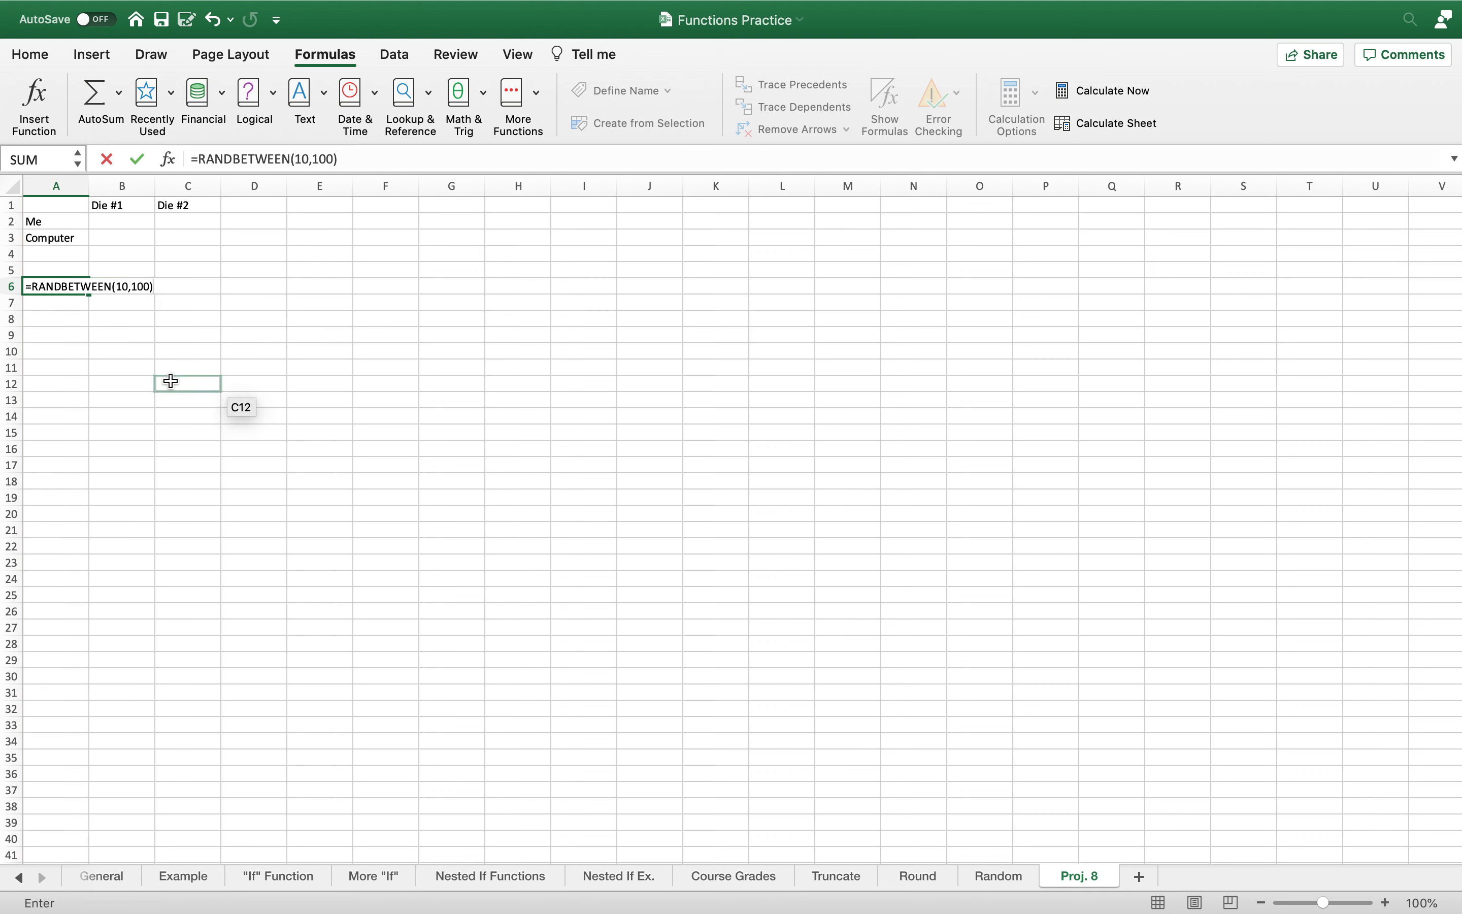
pyautogui.press('Return')
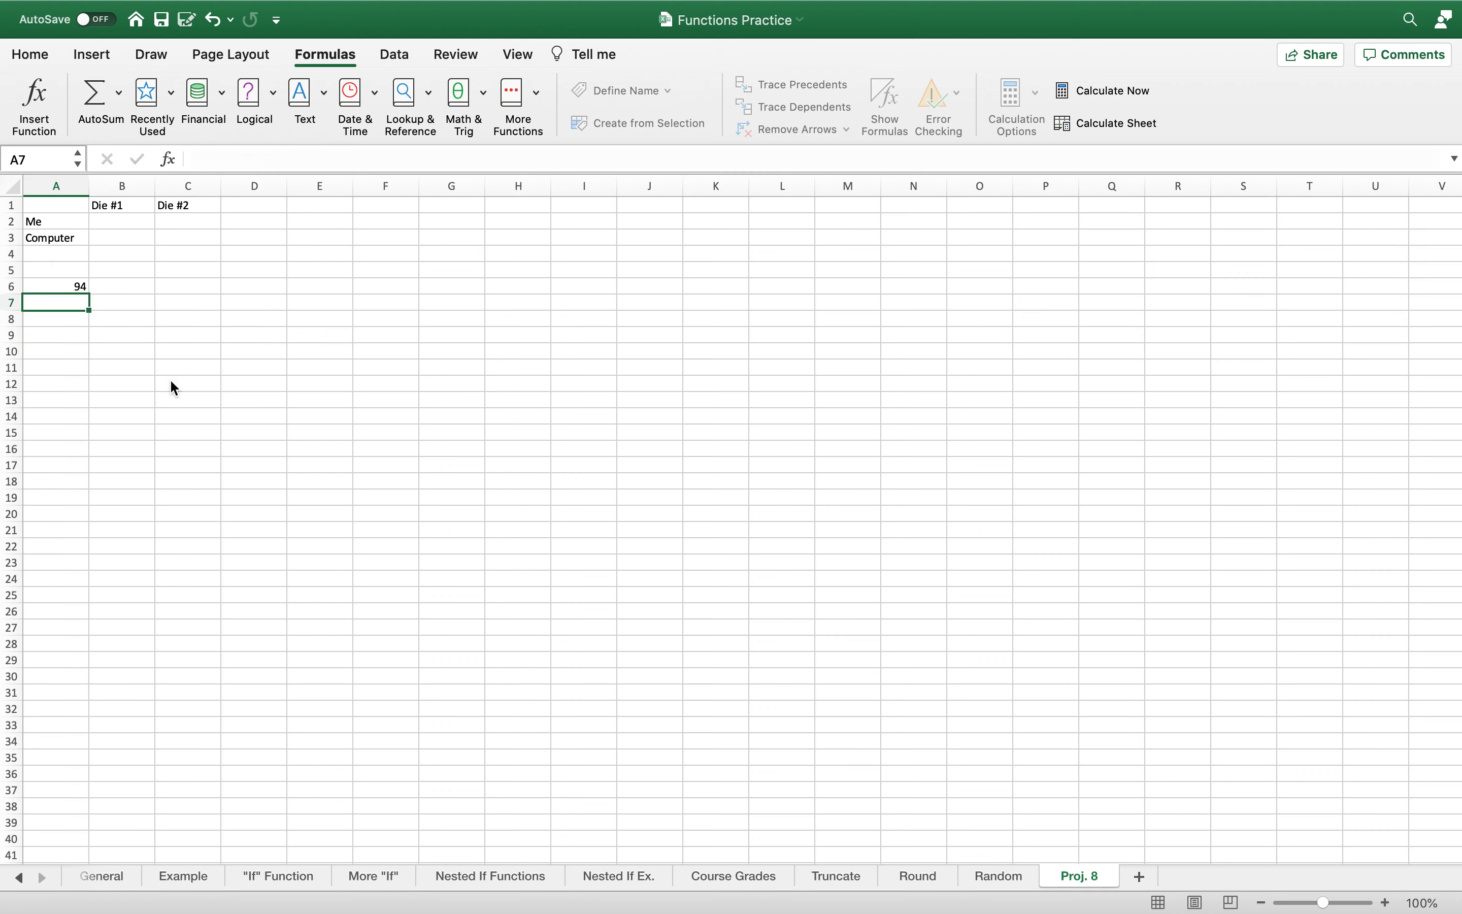
# Re-enter the formula in A6 without changes to generate a new random number
pyautogui.click(60, 289)
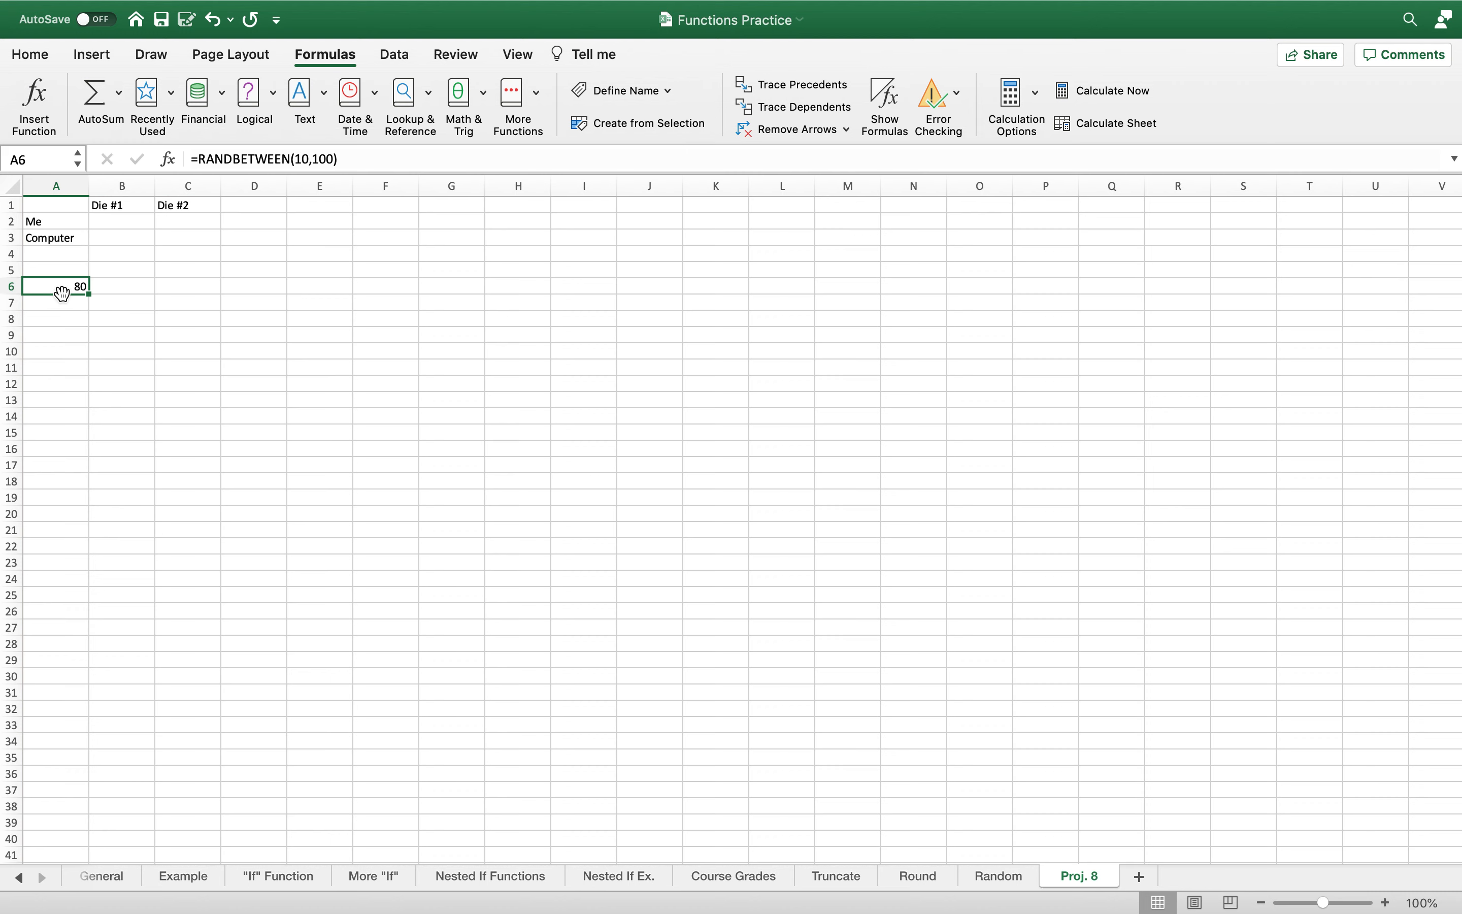
pyautogui.click(222, 340)
pyautogui.doubleClick(68, 288)
pyautogui.press('Return')
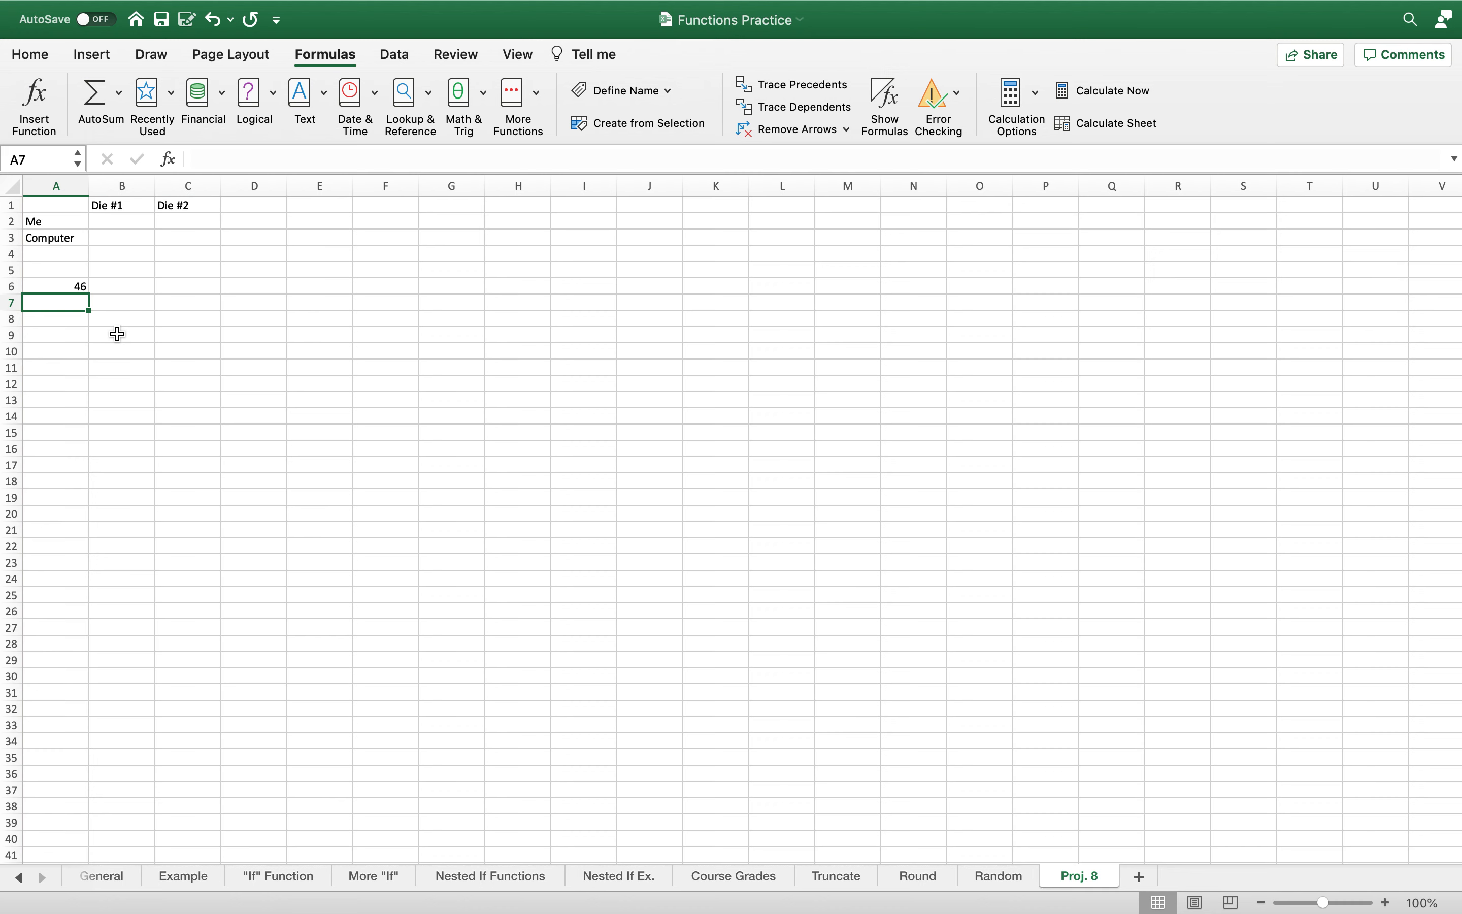
# Enter "w" in A7 to trigger a recalculation of A6, and clear A7 again
pyautogui.write('w')
pyautogui.press('Return')
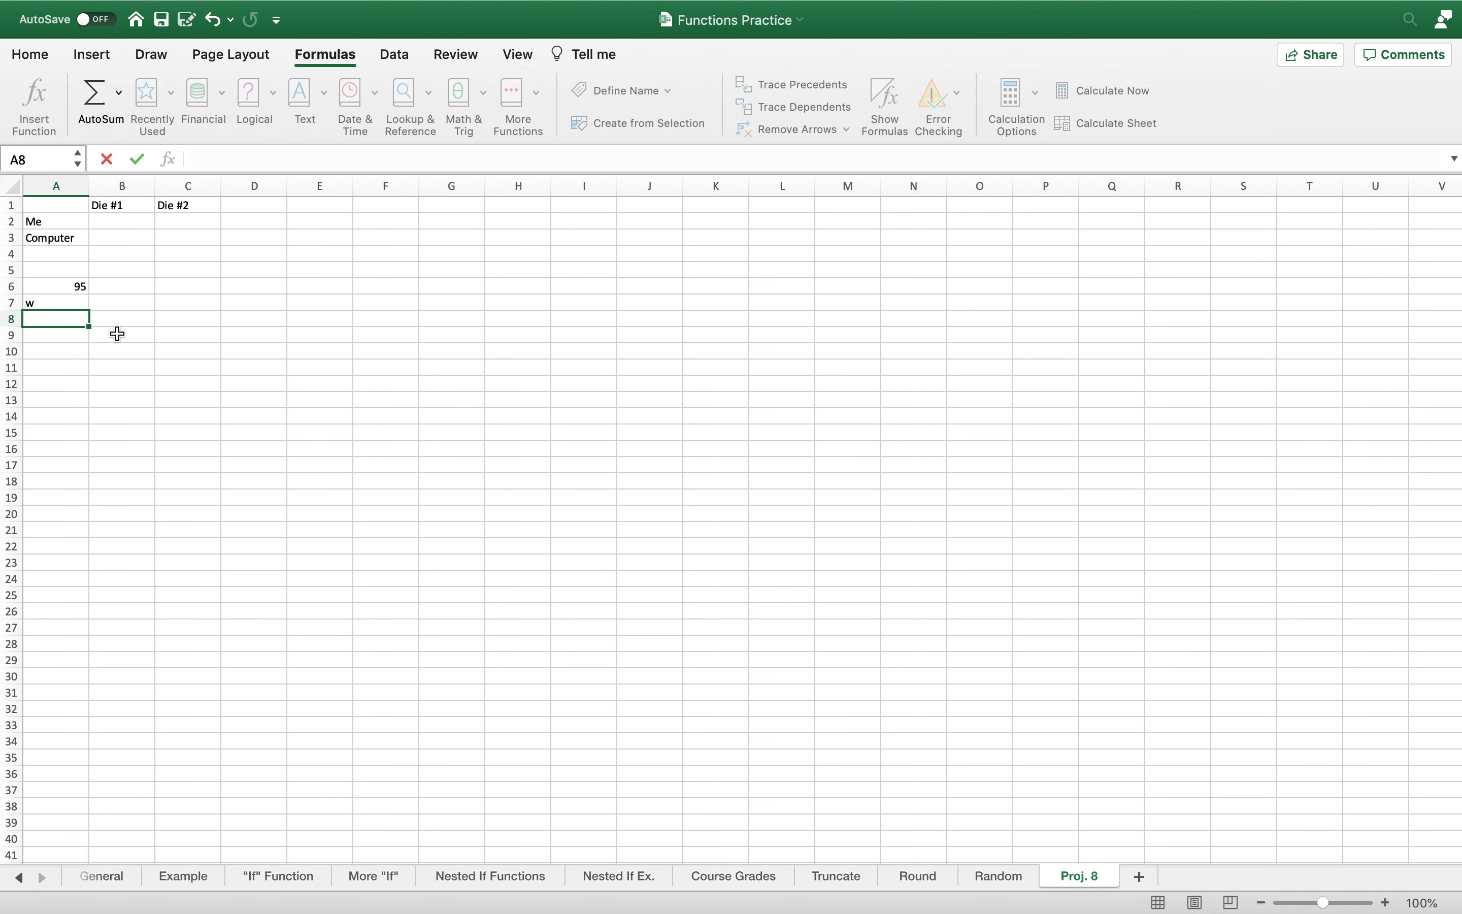
pyautogui.click(60, 293)
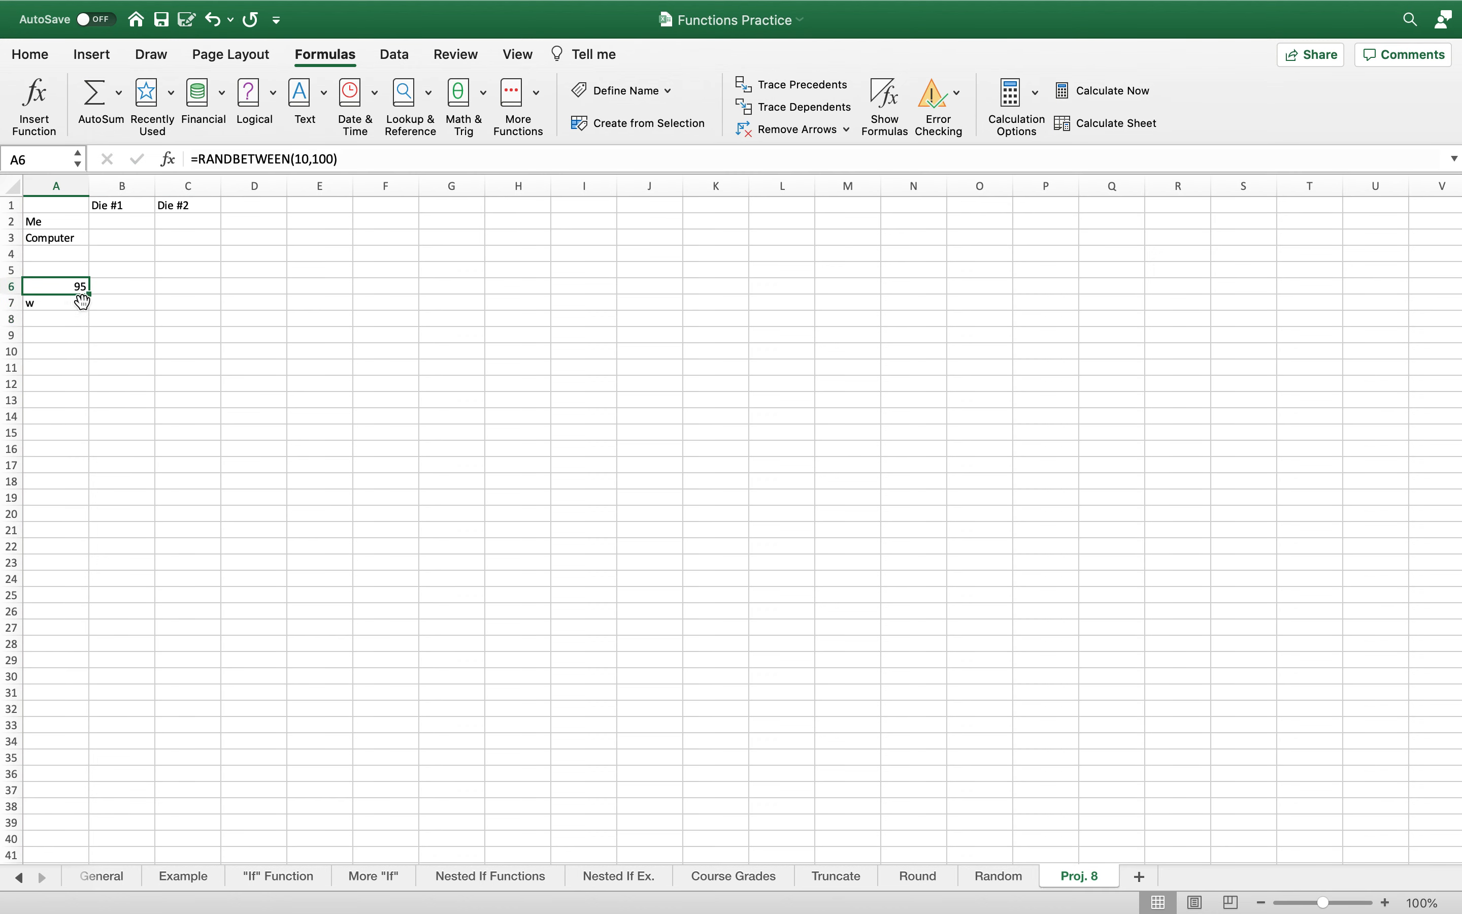
pyautogui.click(74, 302)
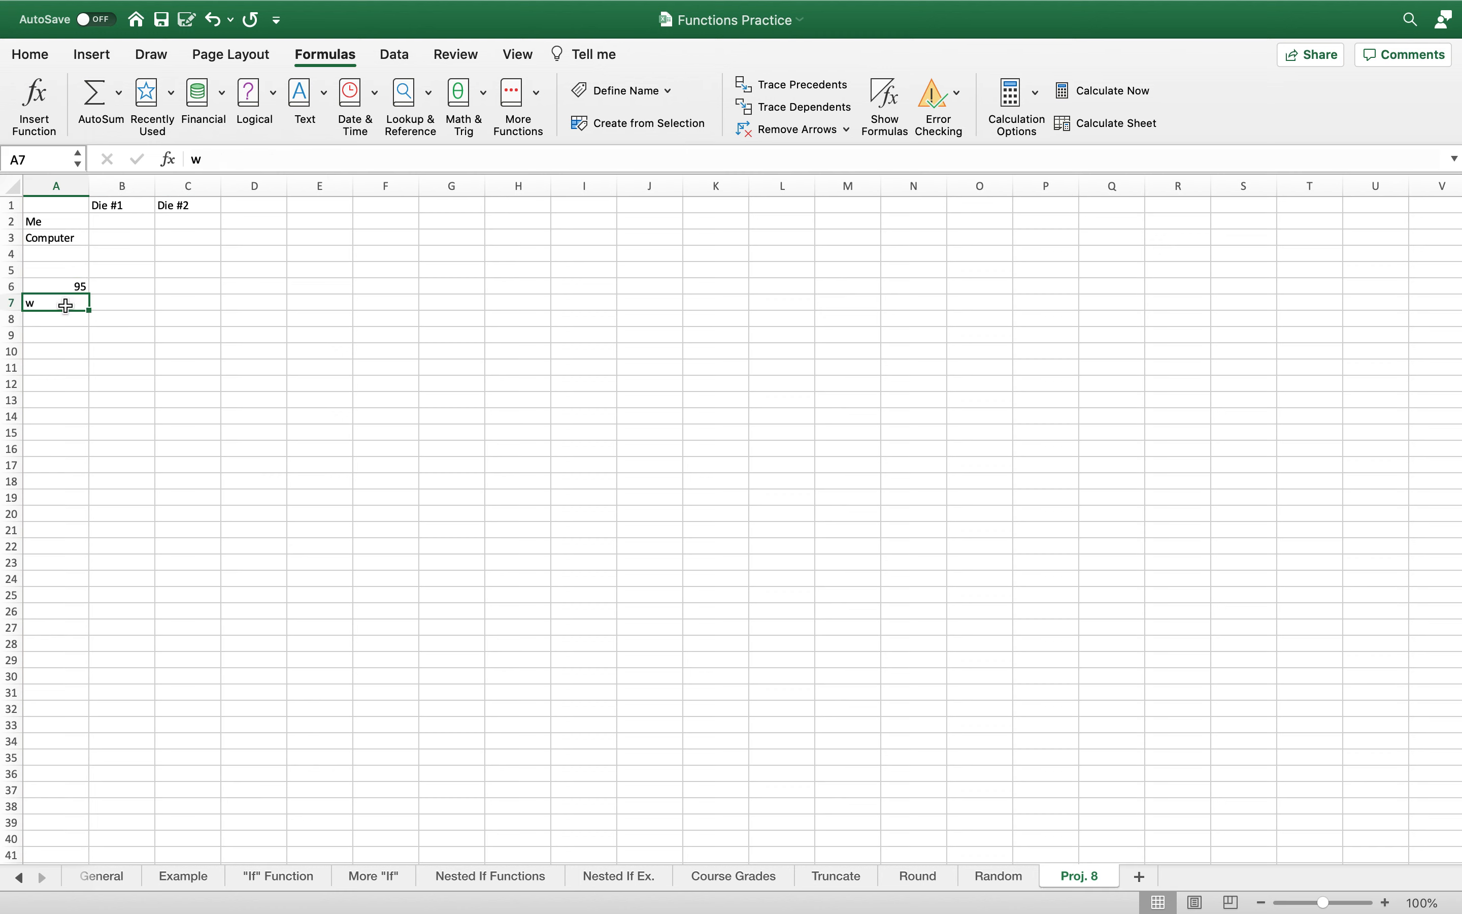
pyautogui.press('Delete')
pyautogui.click(258, 336)
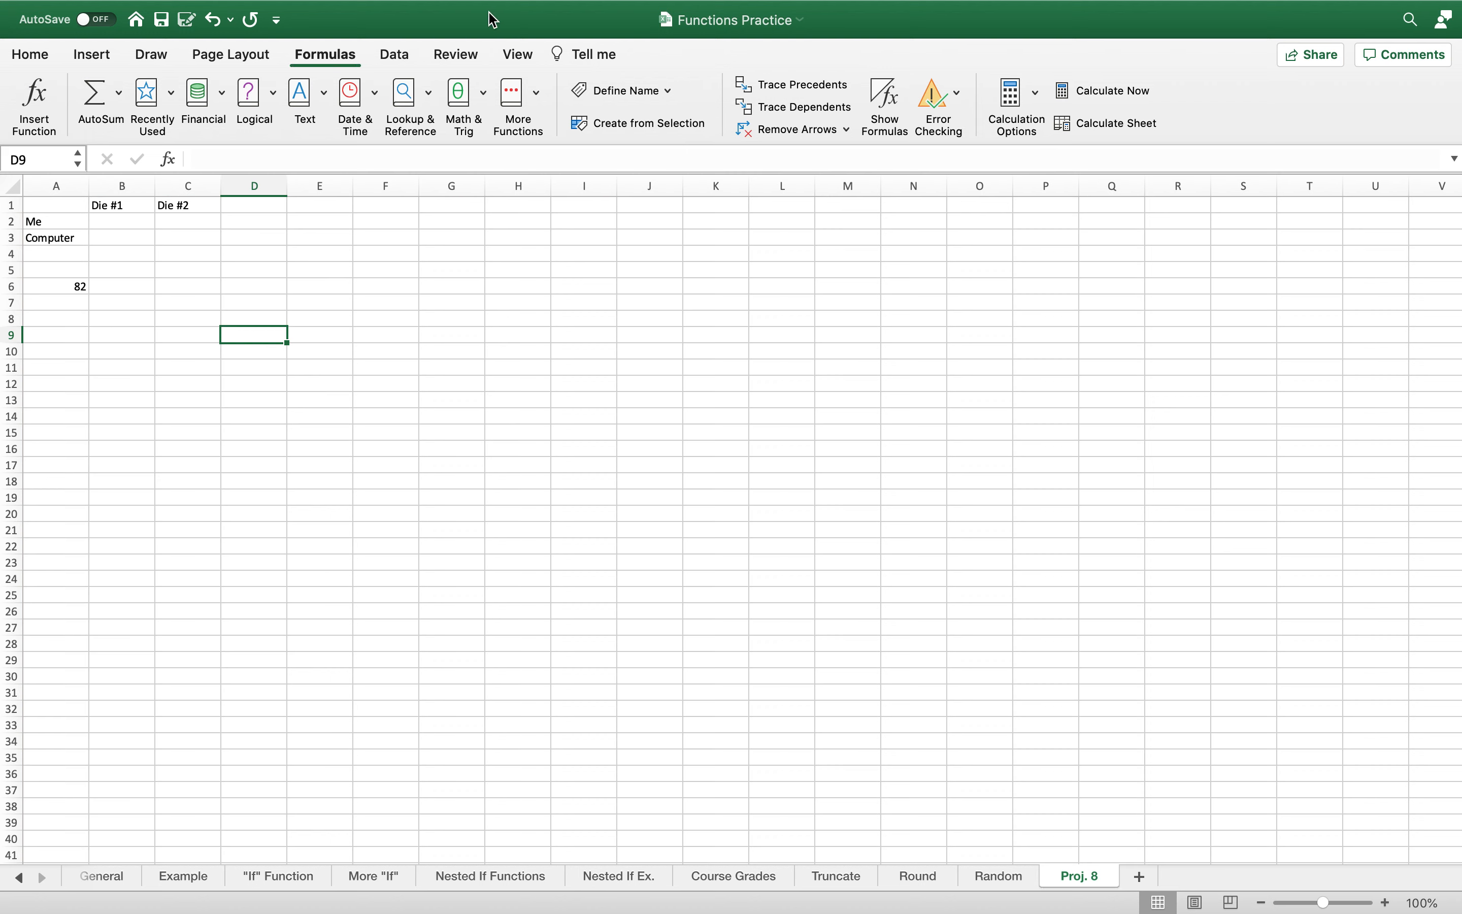
# Set the workbook's calculation option to Manual
pyautogui.click(1021, 94)
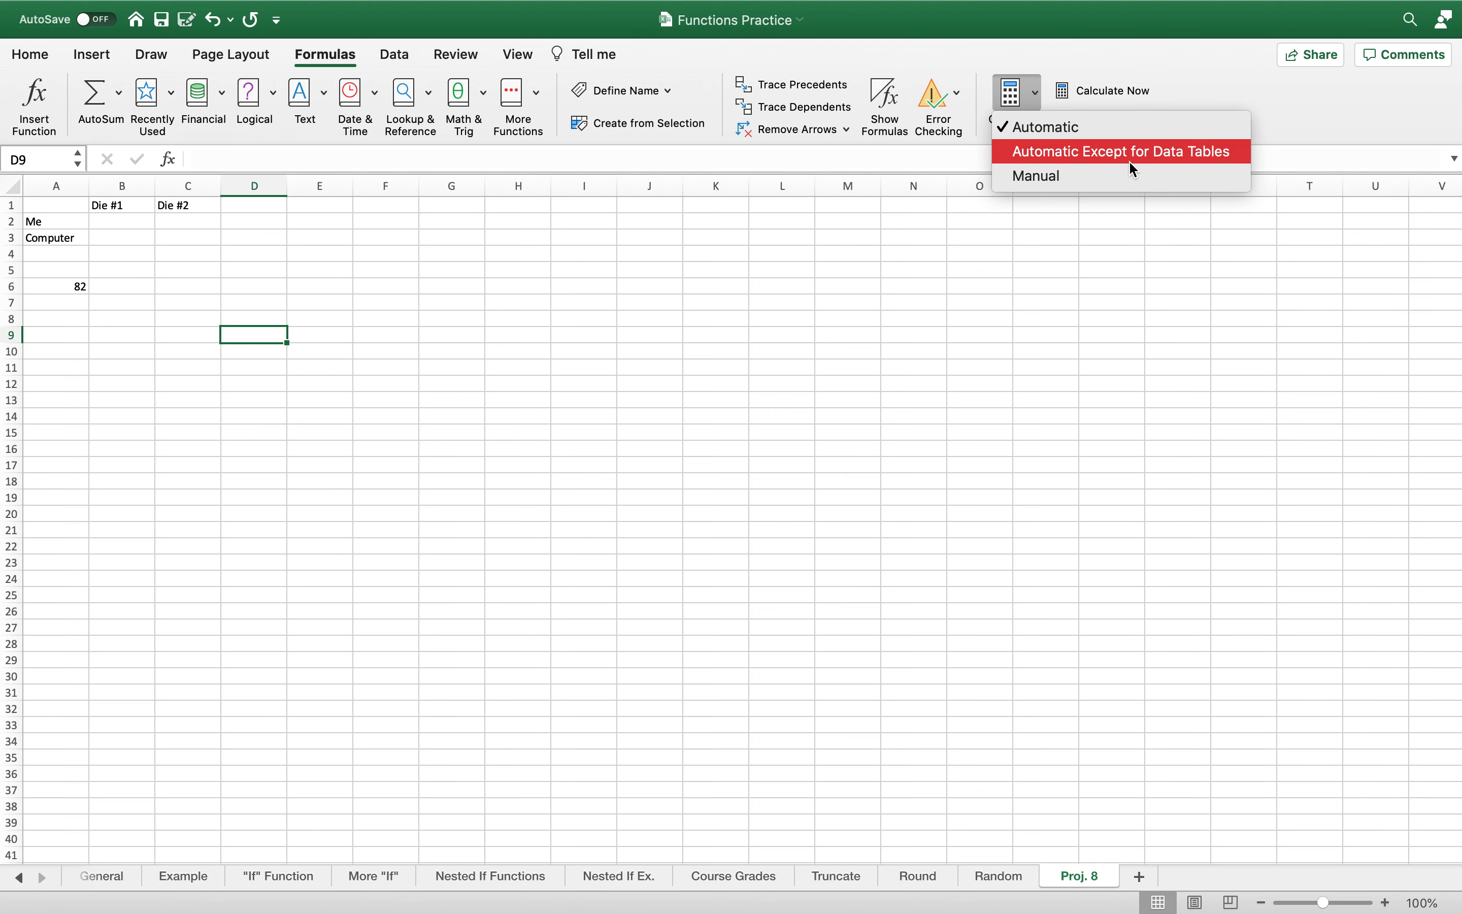
pyautogui.click(1132, 183)
pyautogui.click(333, 532)
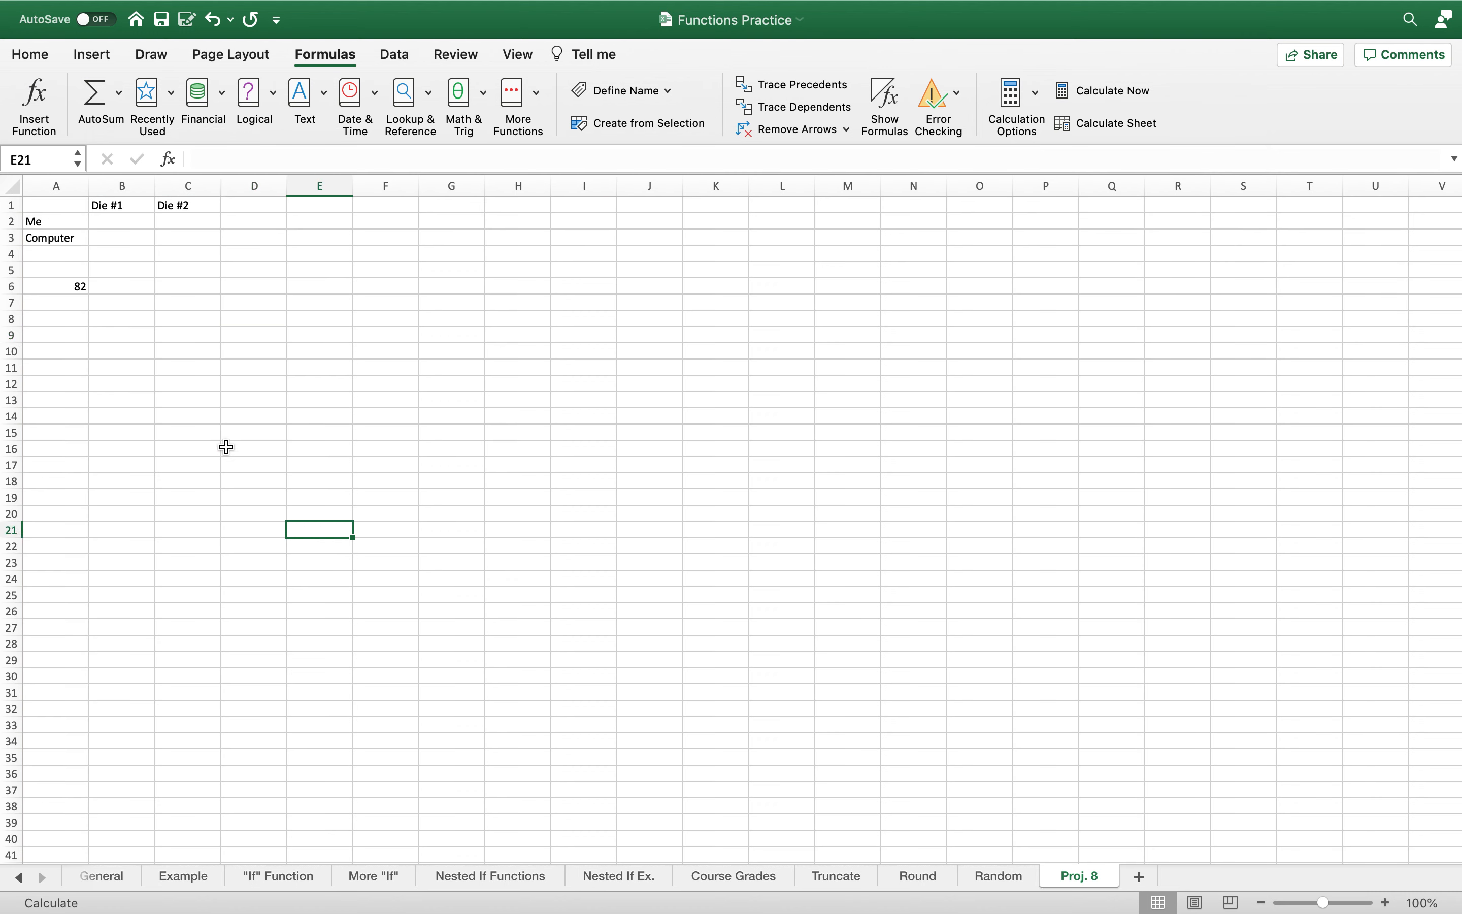
# Enter "w" in A8 to test manual calculation, recalculate the random number in A6, and clear A8 again
pyautogui.click(53, 293)
pyautogui.click(53, 303)
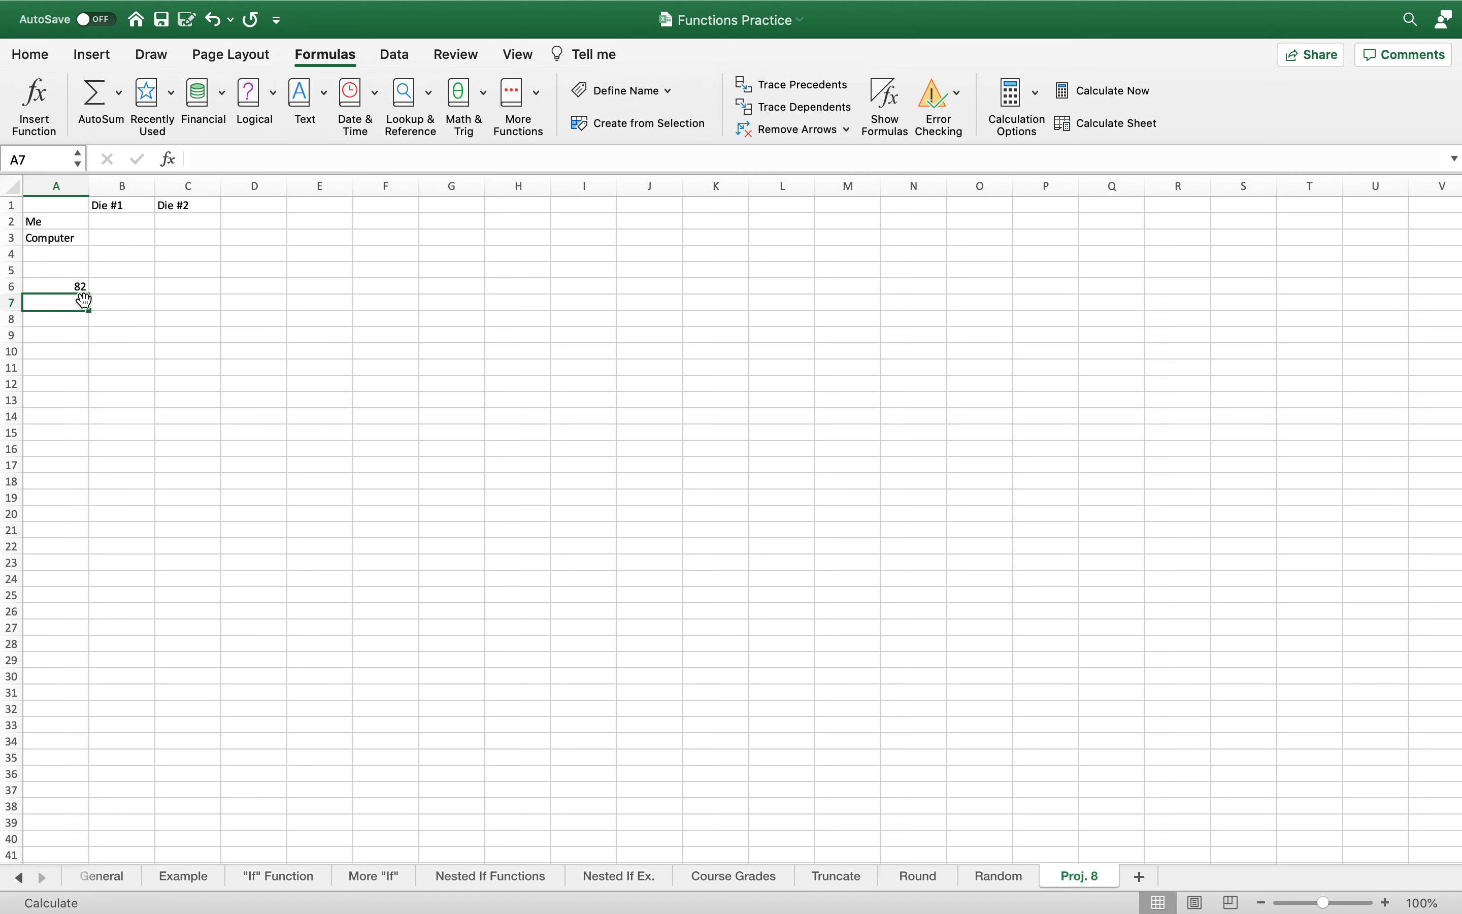
pyautogui.click(105, 287)
pyautogui.click(59, 317)
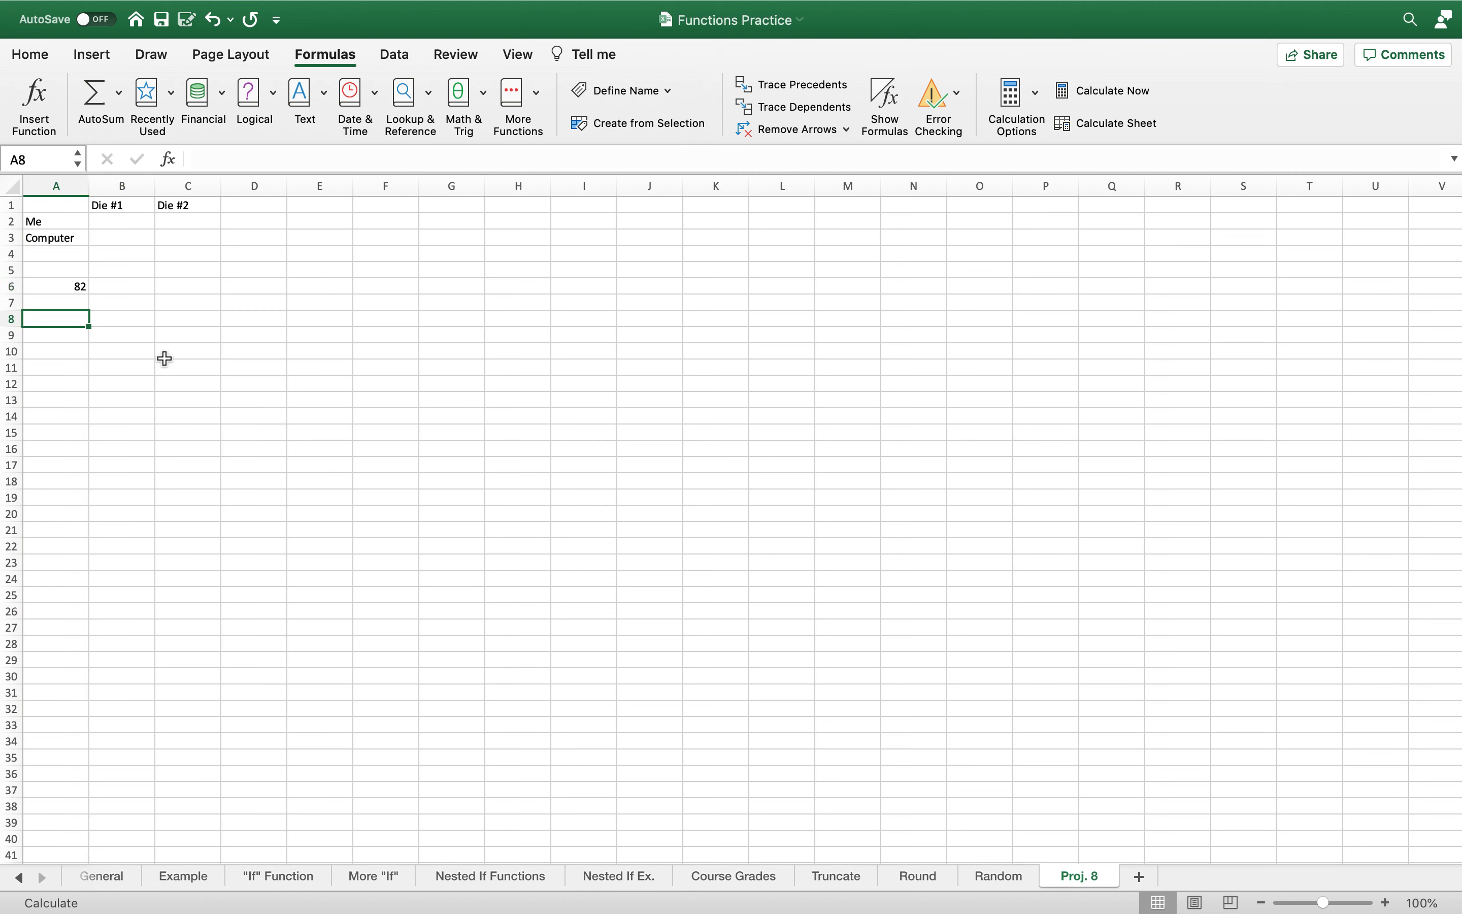
pyautogui.write('w')
pyautogui.press('Return')
pyautogui.click(42, 293)
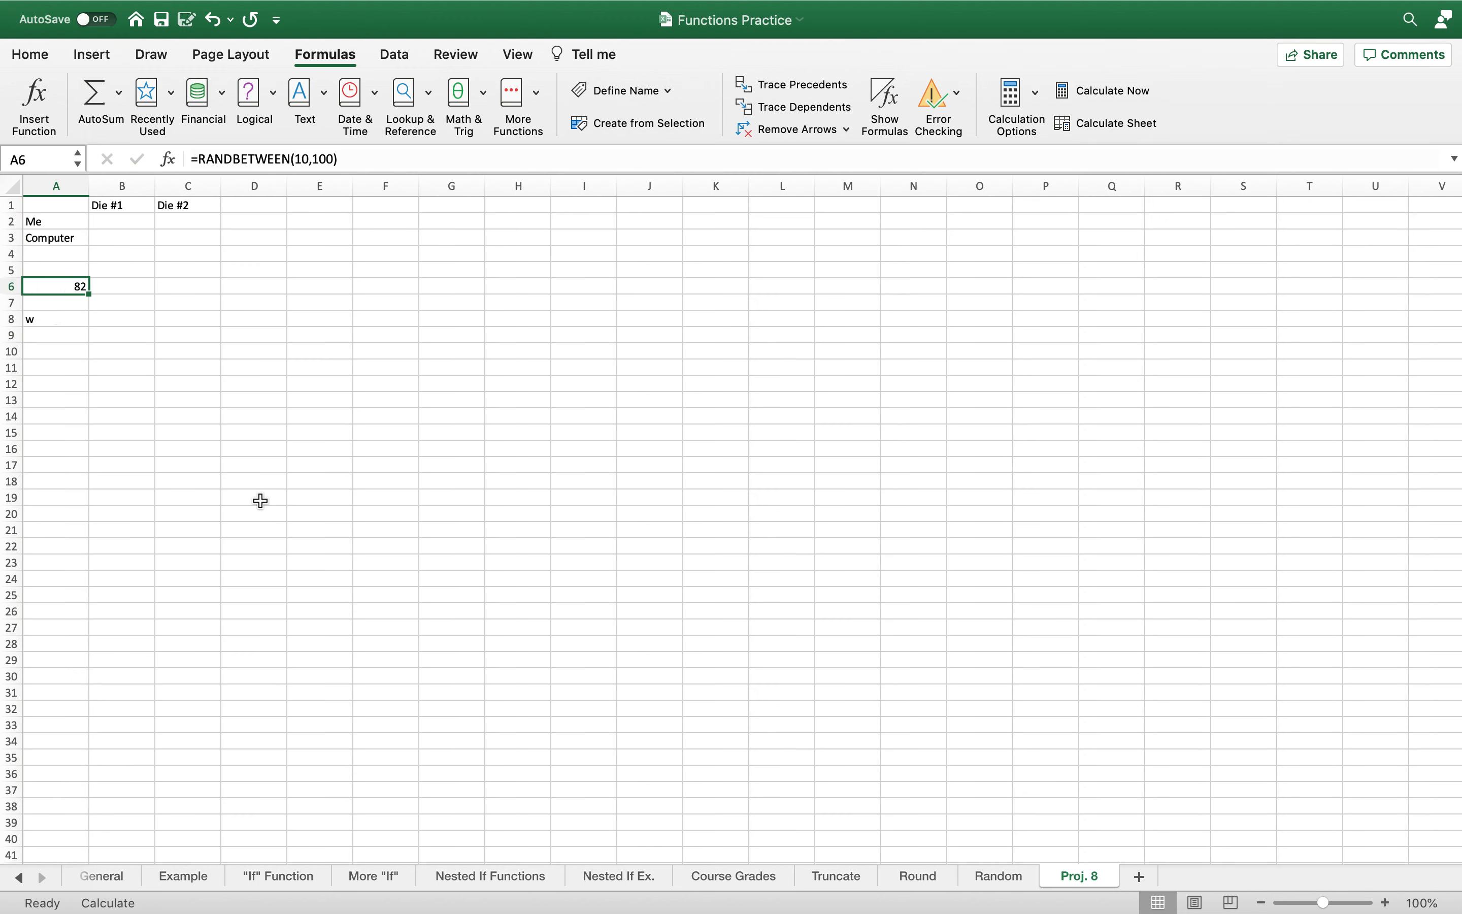
pyautogui.press('F9')
pyautogui.click(67, 320)
pyautogui.press('Delete')
# Delete the RANDBETWEEN formula from cell A6
pyautogui.doubleClick(66, 288)
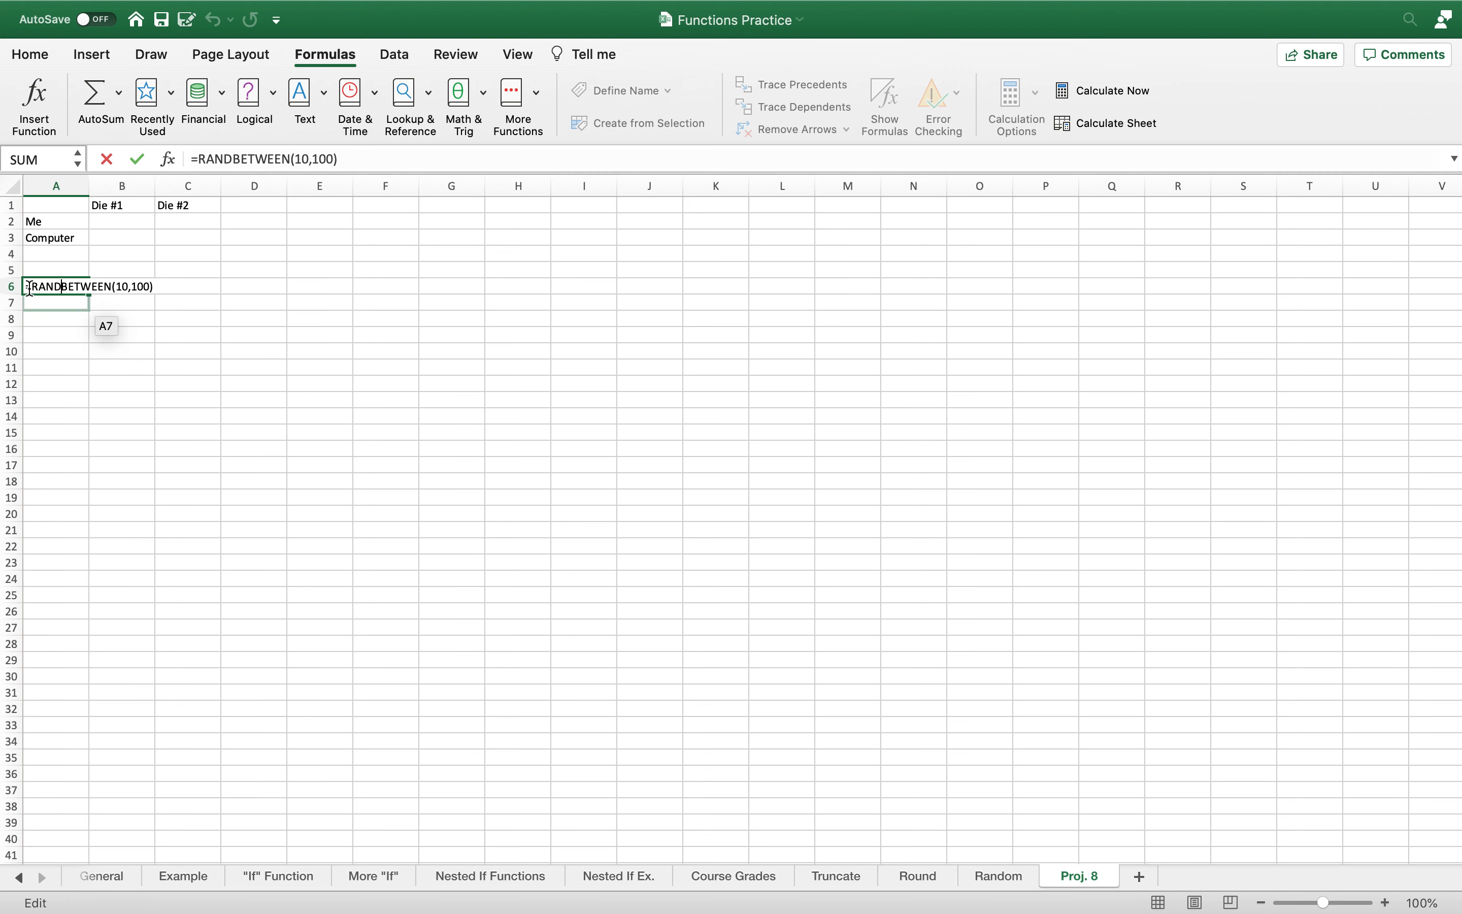
pyautogui.moveTo(26, 287); pyautogui.dragTo(186, 287)
pyautogui.press('BackSpace')
pyautogui.click(218, 302)
# Enter the formula =RANDBETWEEN(1,6) in B2 for the first die in the Me row
pyautogui.click(105, 233)
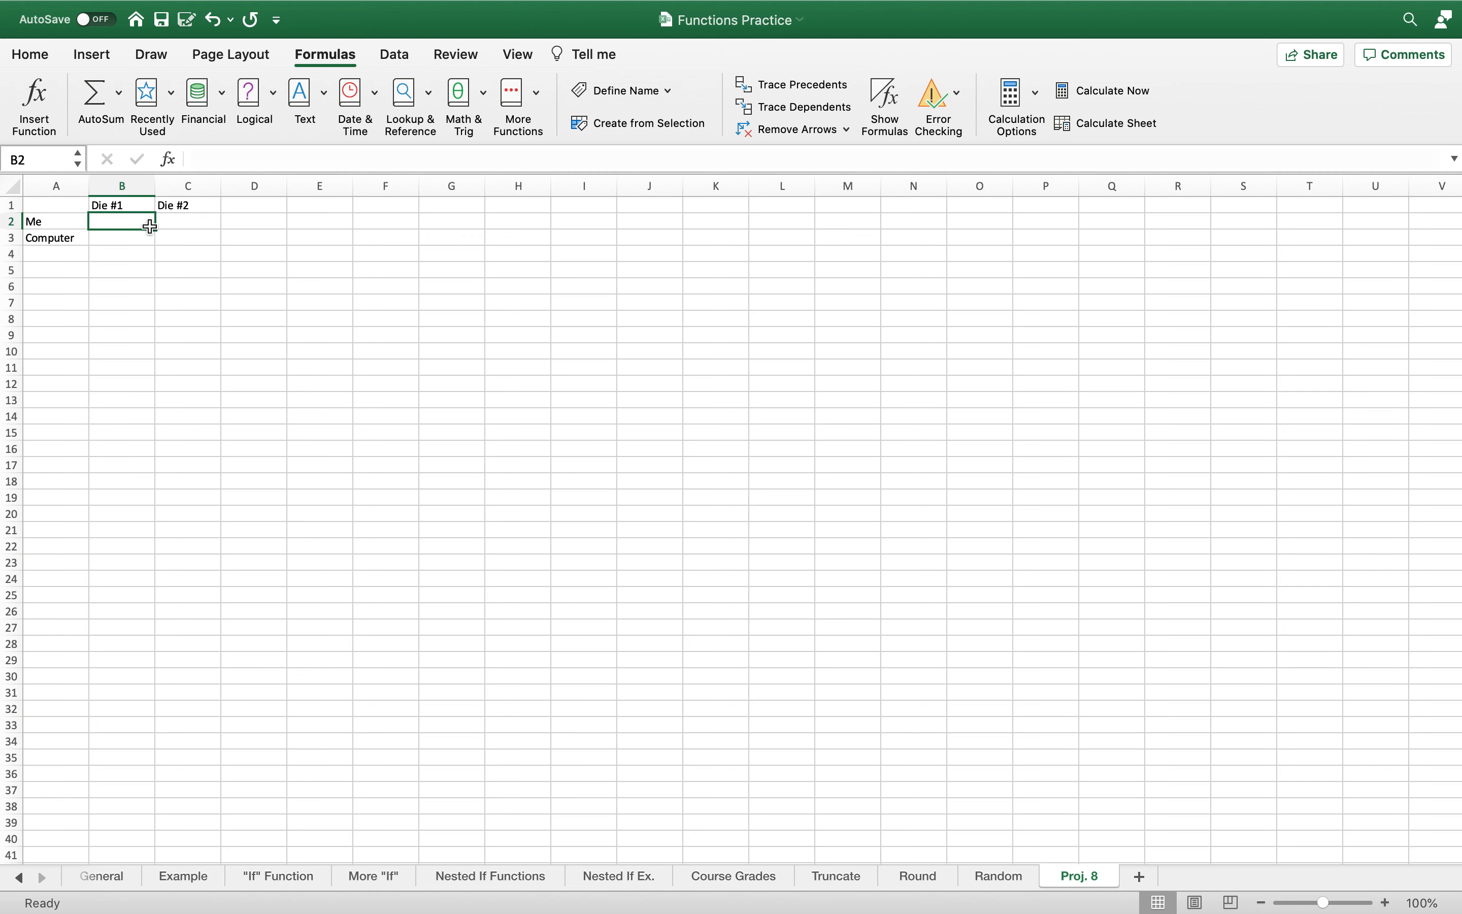
pyautogui.click(160, 237)
pyautogui.click(121, 225)
pyautogui.click(166, 223)
pyautogui.click(128, 223)
pyautogui.write('=ran')
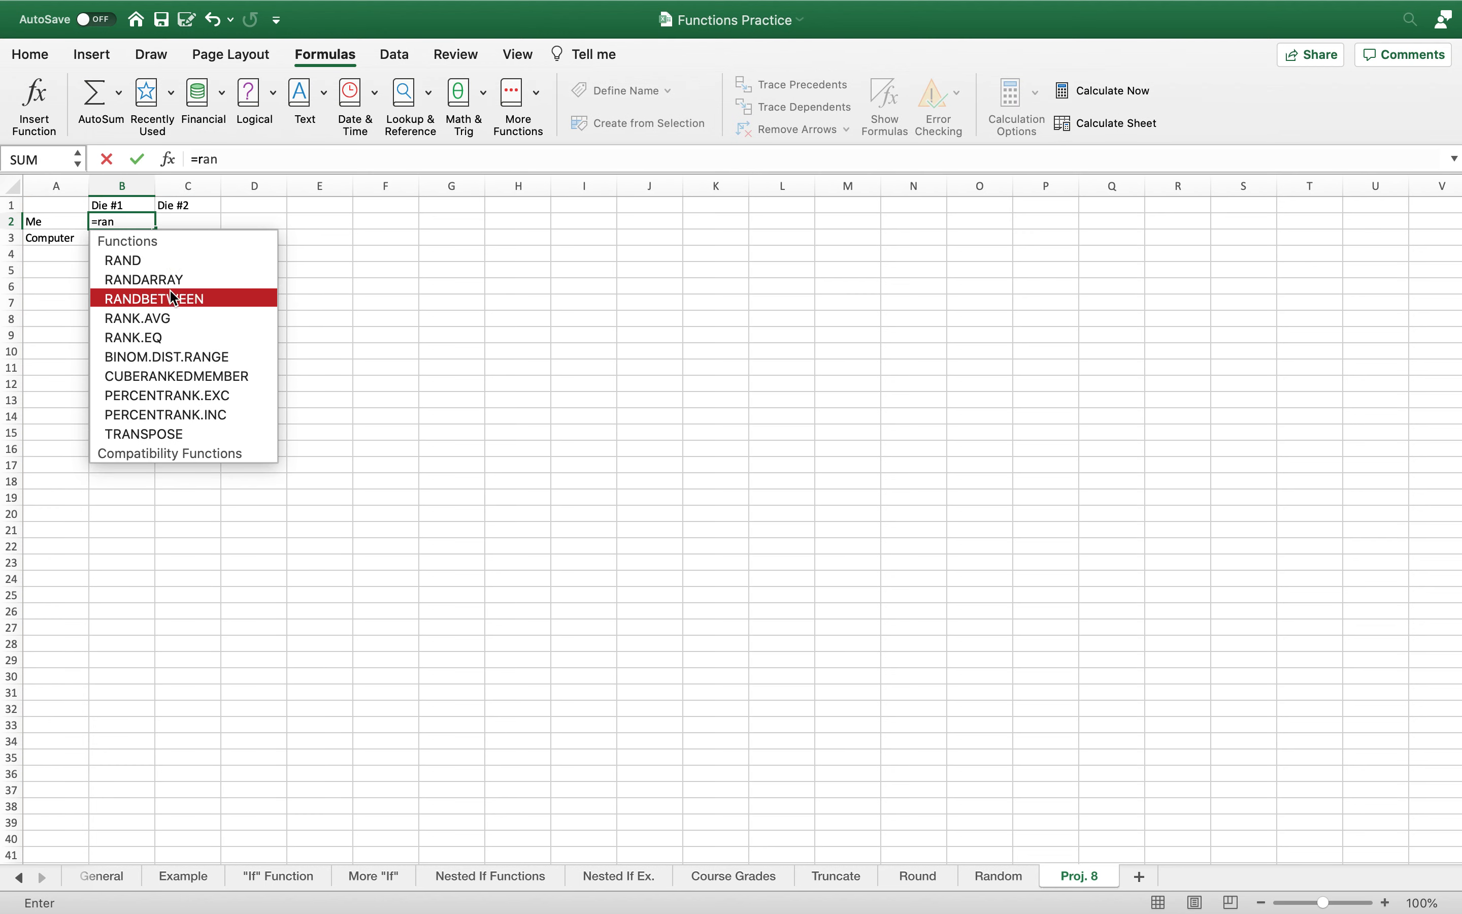
pyautogui.doubleClick(174, 298)
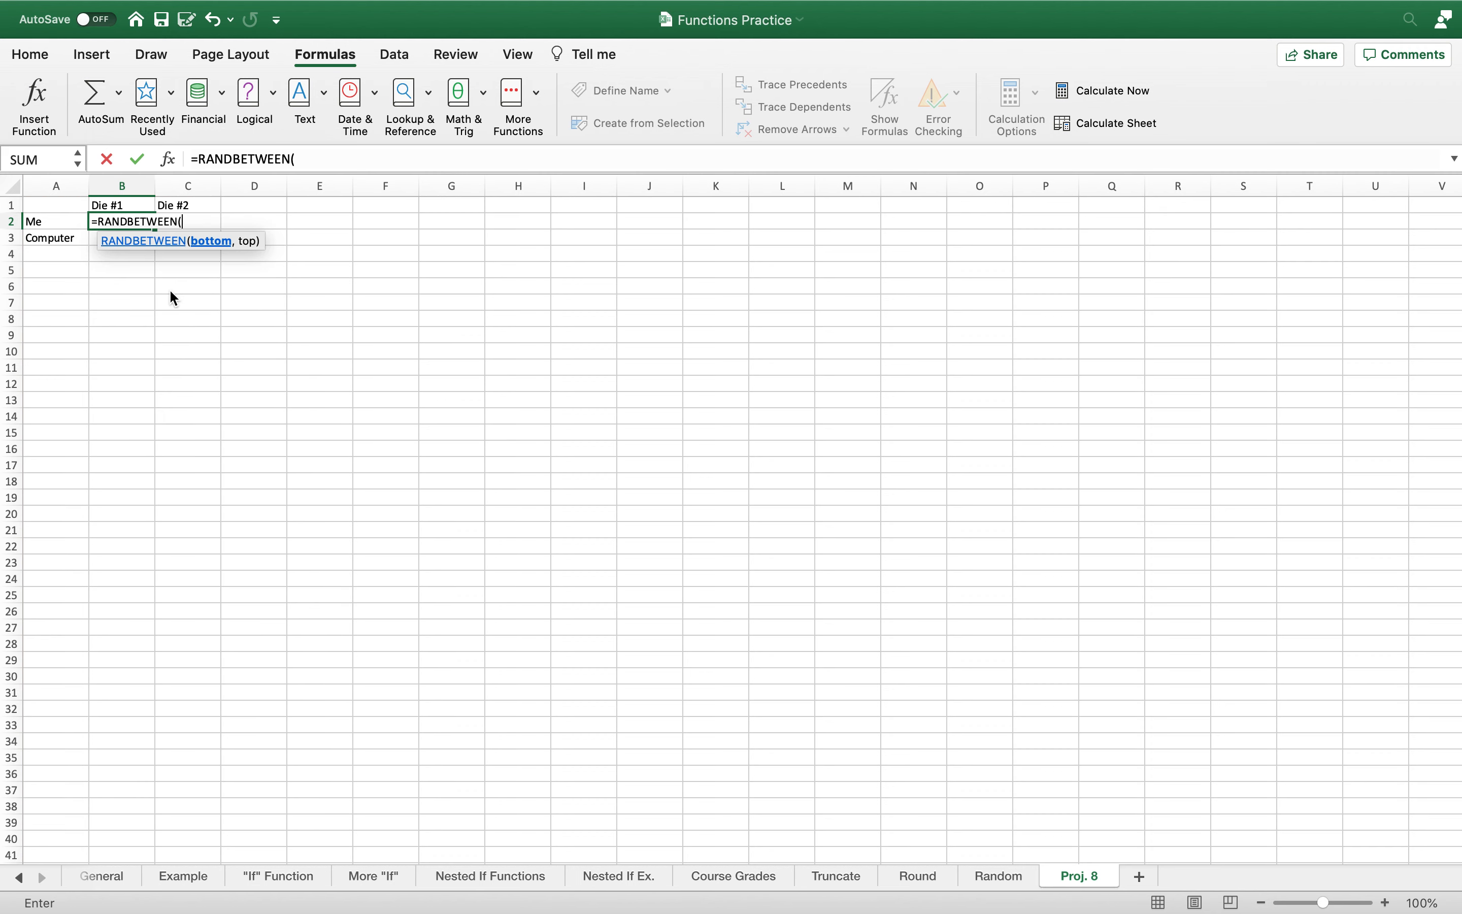
pyautogui.write('1,6)')
pyautogui.press('Return')
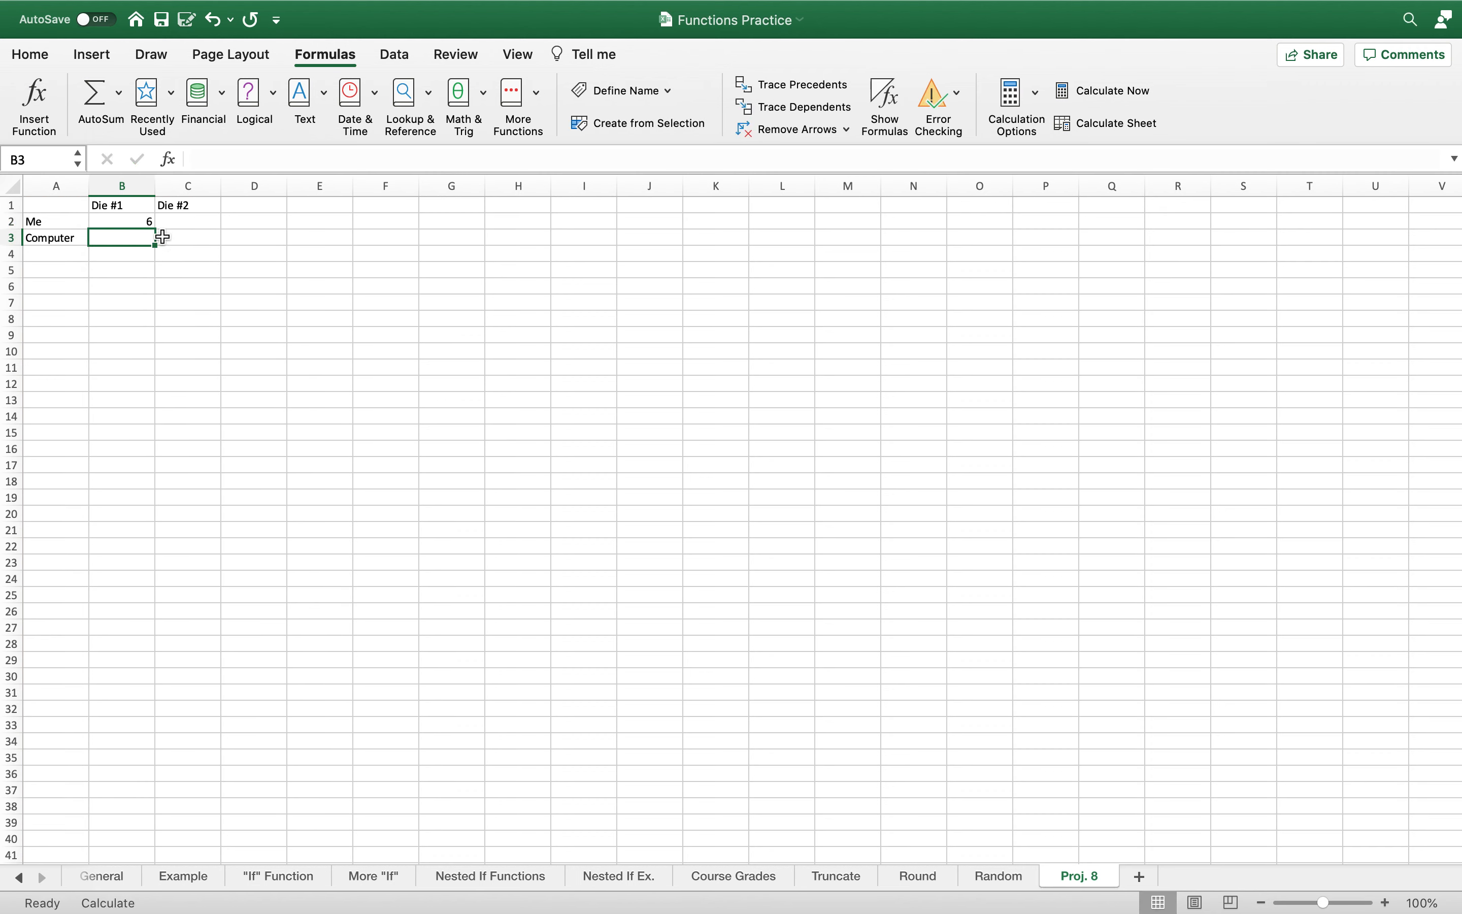
# Fill the B2 dice formula across and down to C3, and recalculate to roll all four dice
pyautogui.click(140, 224)
pyautogui.moveTo(156, 229); pyautogui.dragTo(223, 243)
pyautogui.click(142, 230)
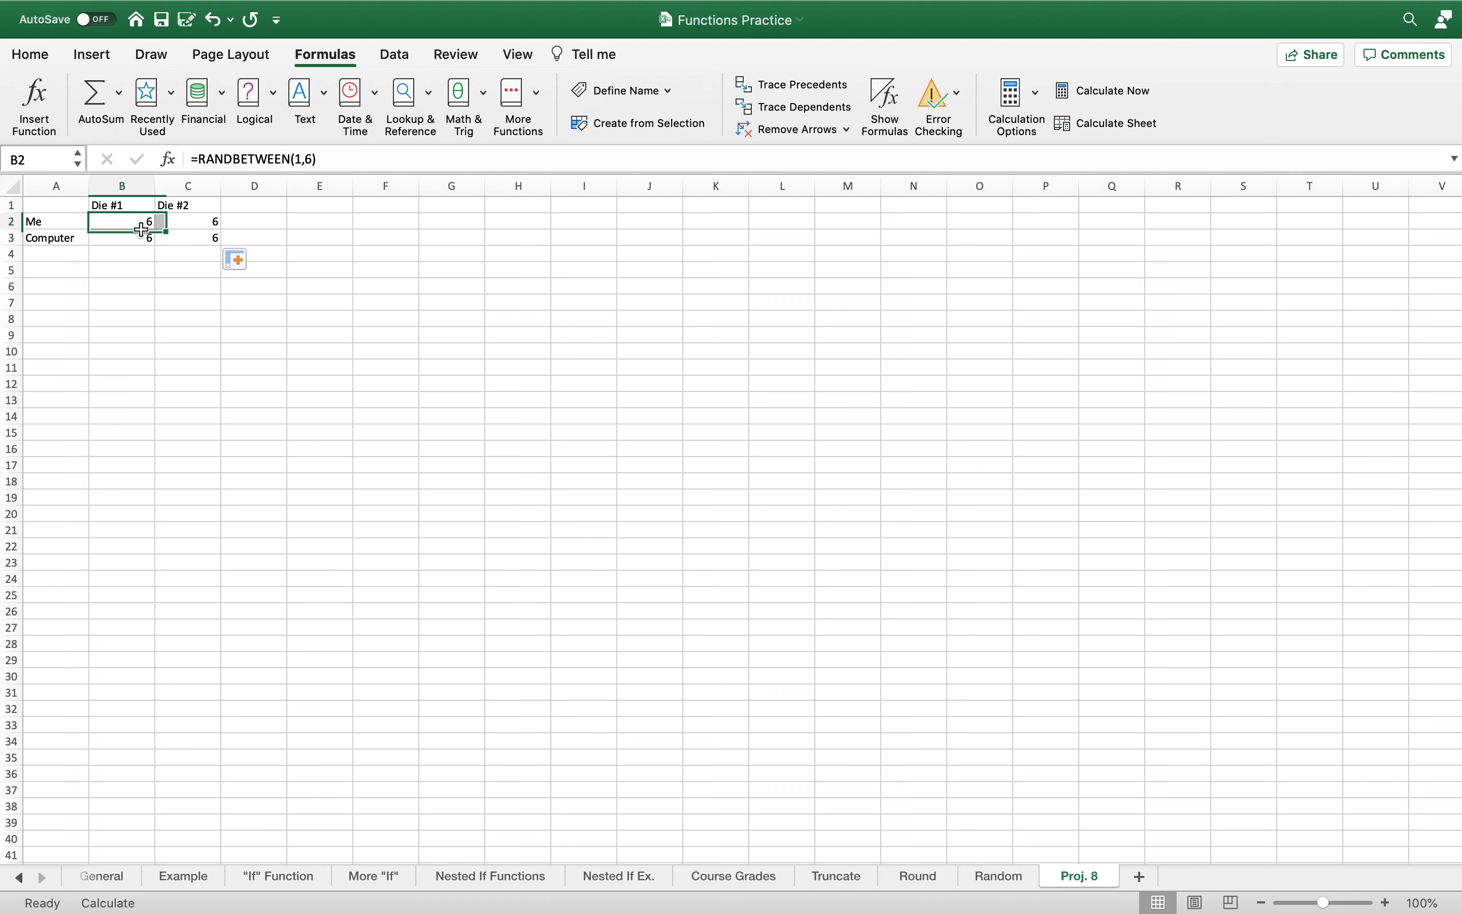
pyautogui.click(162, 250)
pyautogui.click(124, 301)
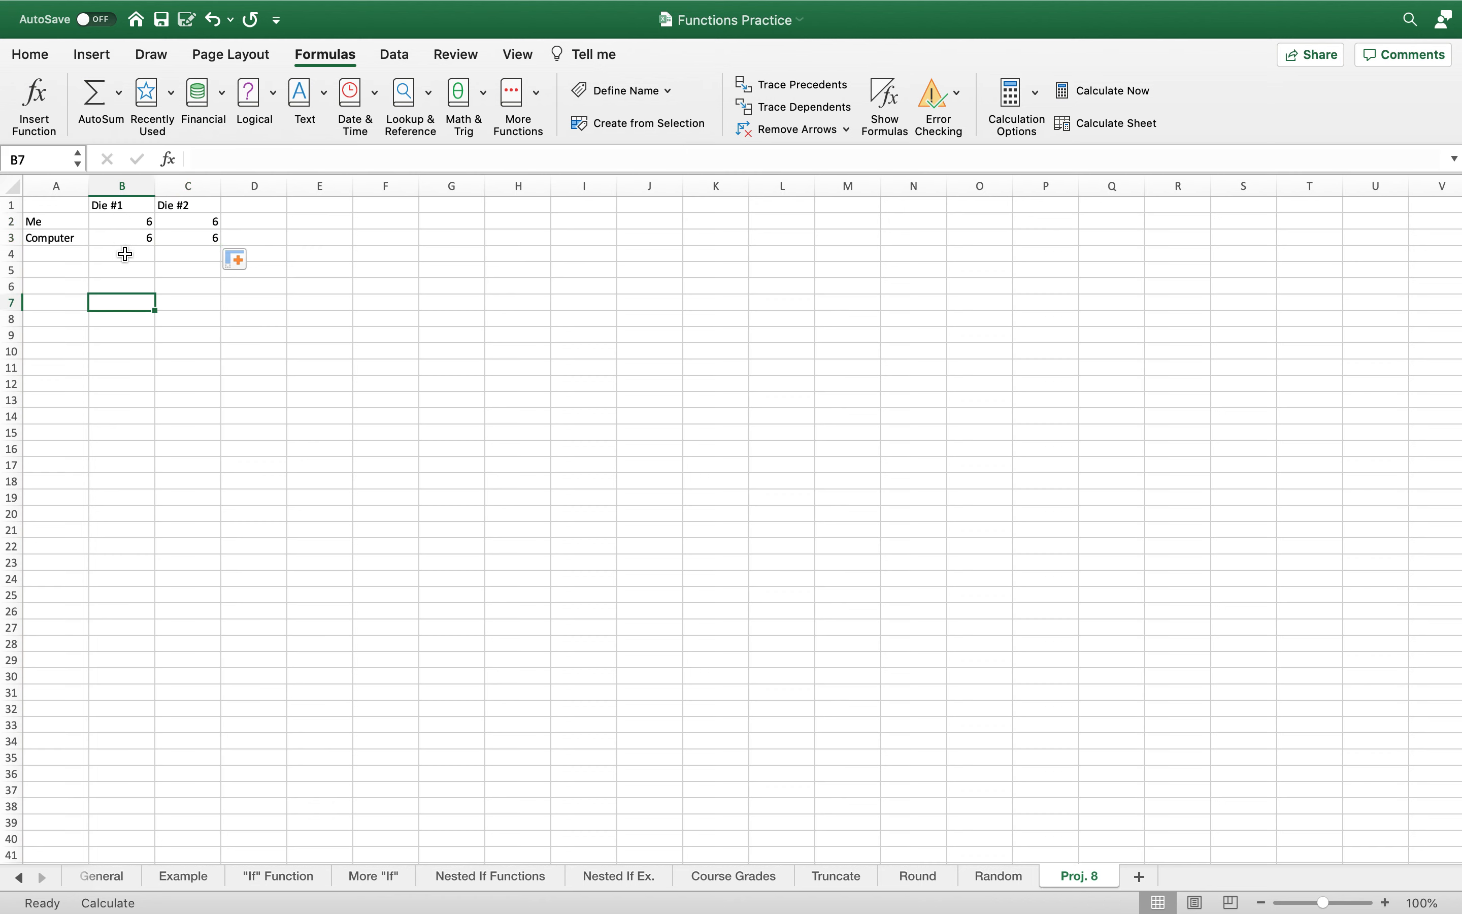
pyautogui.press('F9')
# Apply a light gold fill colour to the dice cells B2:C3
pyautogui.moveTo(133, 222); pyautogui.dragTo(192, 239)
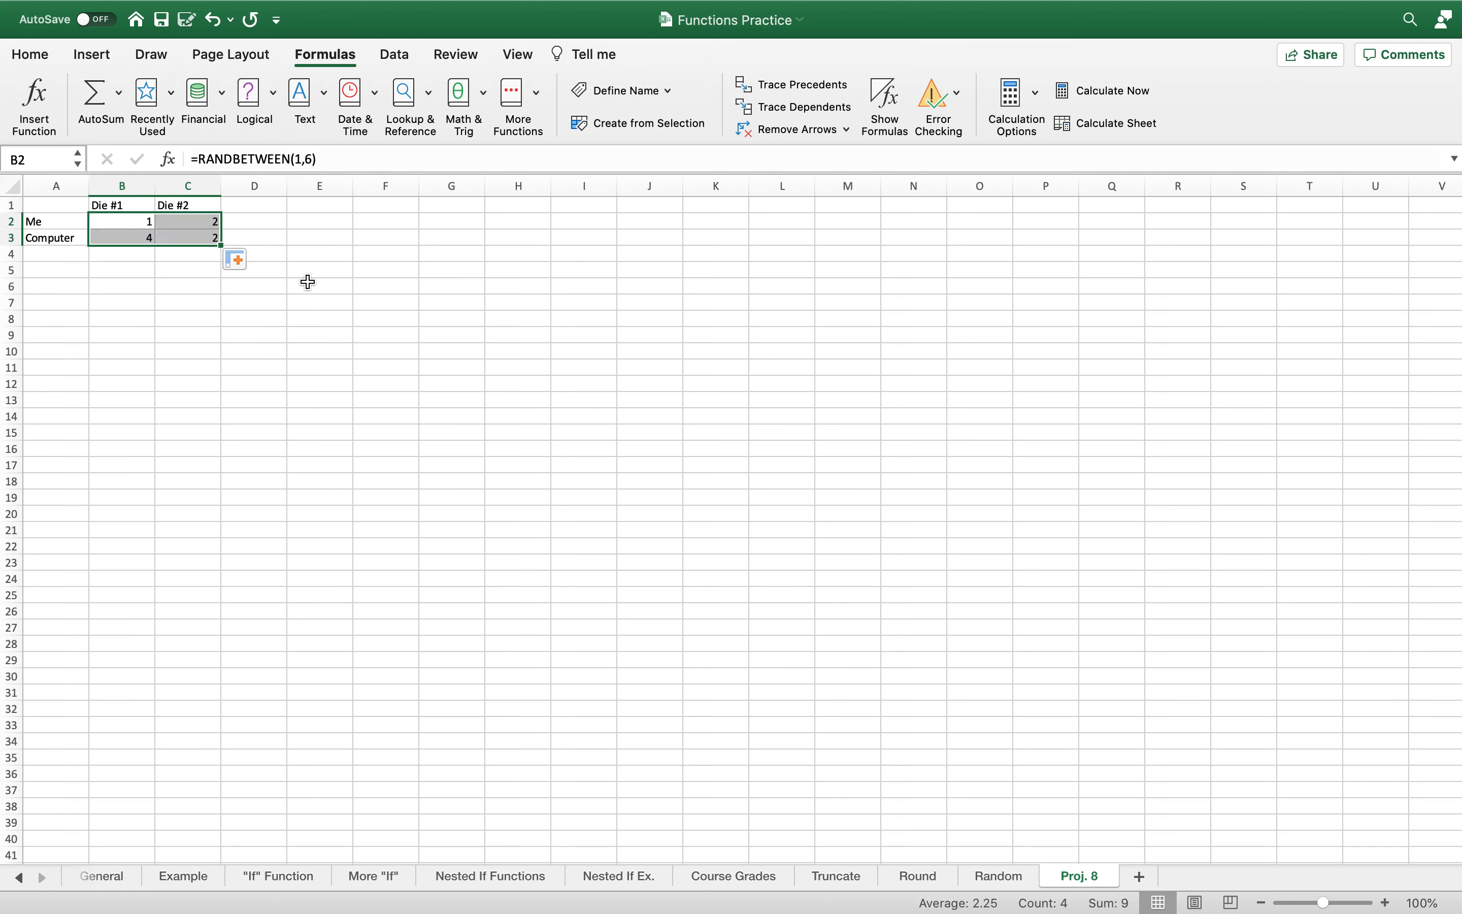
pyautogui.click(31, 56)
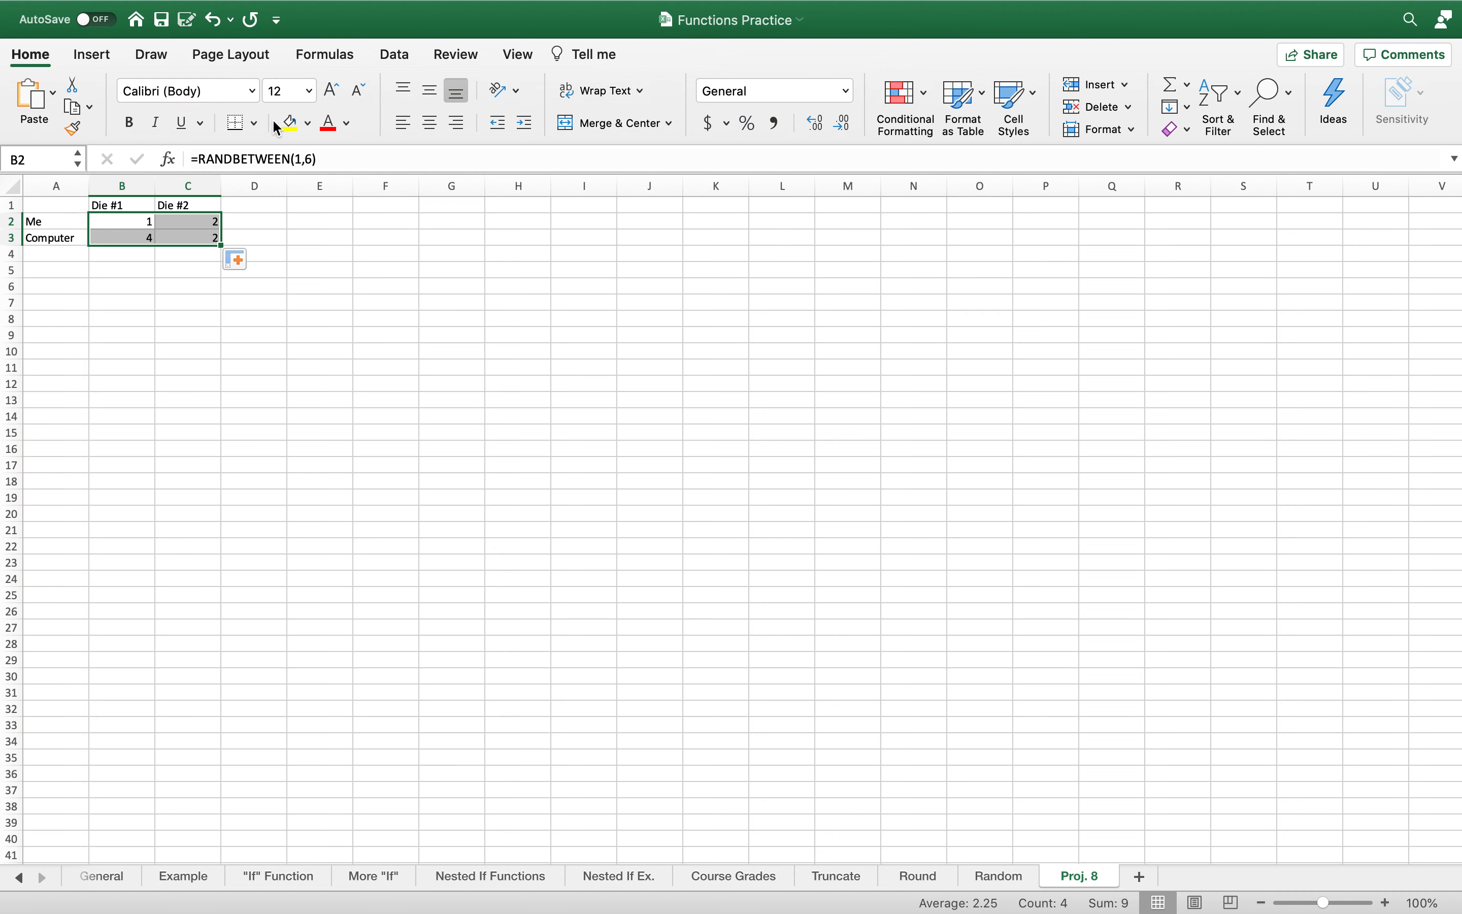
pyautogui.click(308, 124)
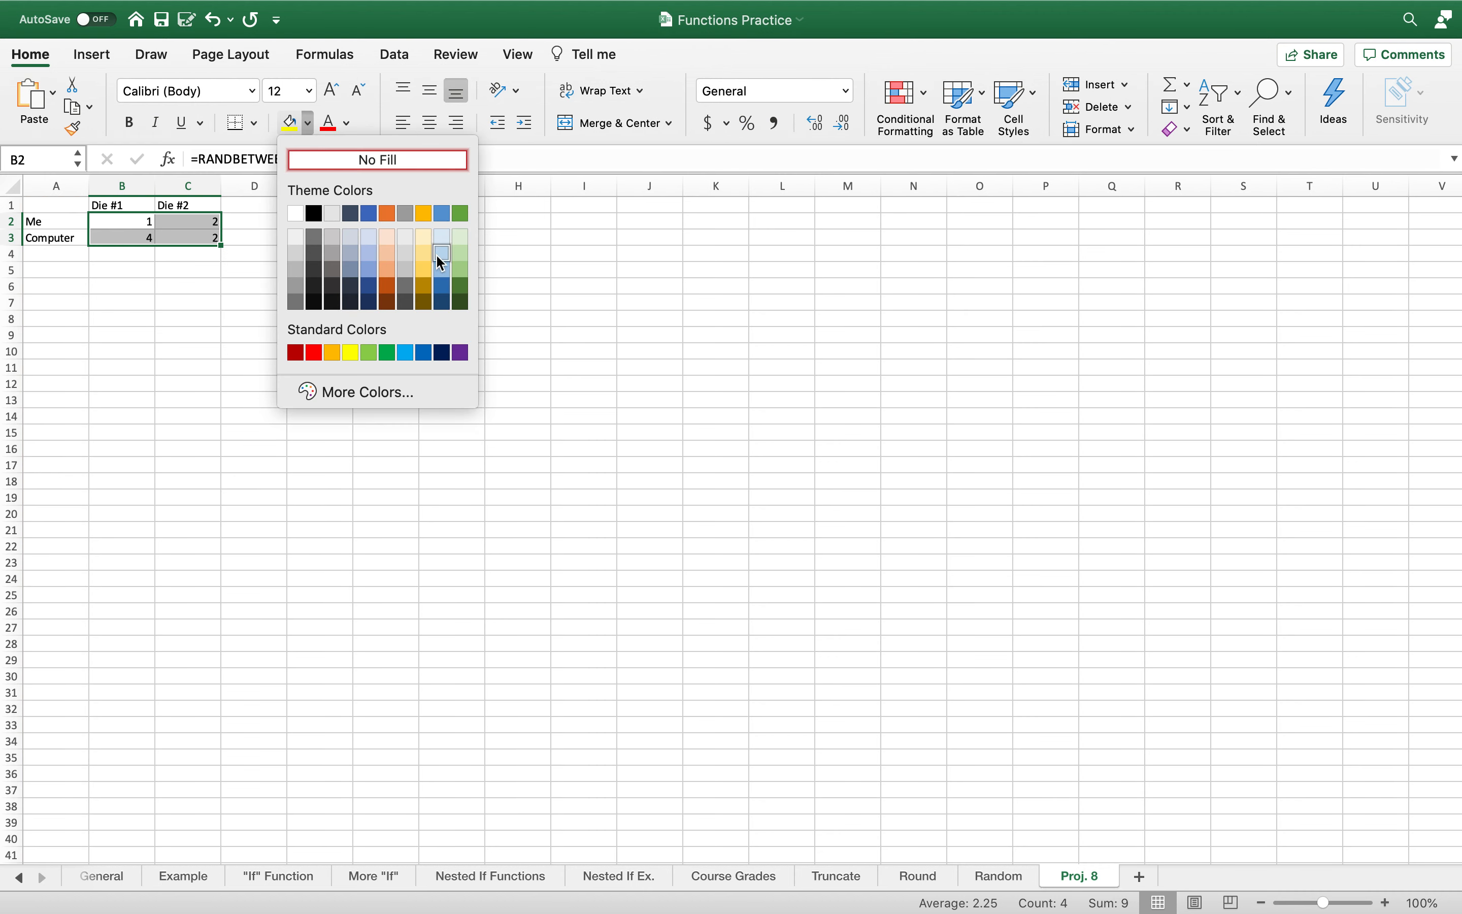
pyautogui.click(426, 259)
pyautogui.click(299, 272)
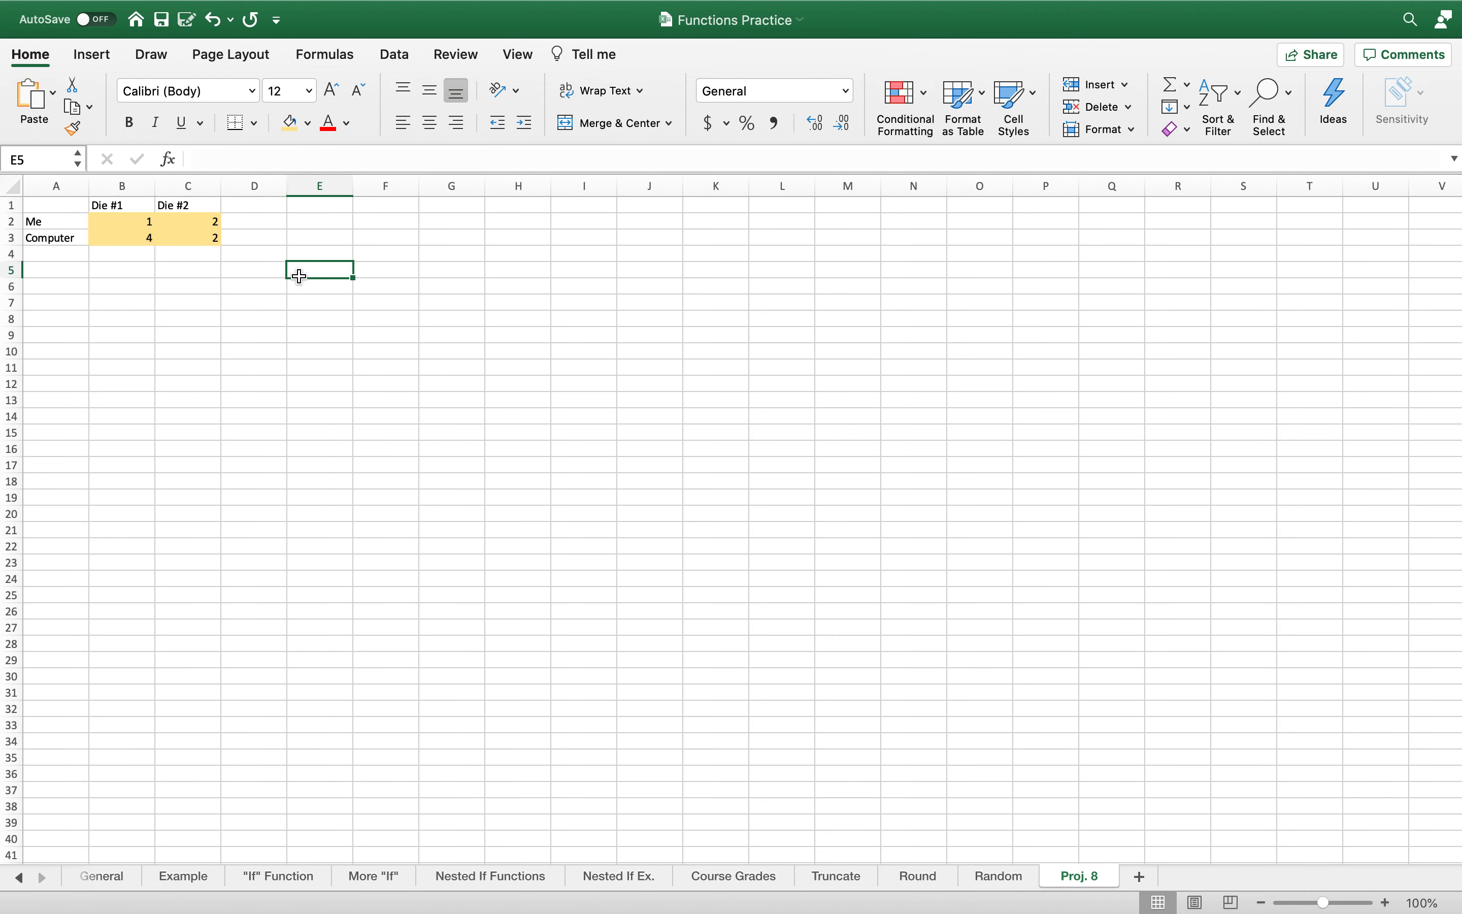
pyautogui.click(131, 226)
pyautogui.click(172, 236)
pyautogui.click(137, 226)
pyautogui.click(172, 226)
# Enter the heading "TOTAL" in D1
pyautogui.click(244, 211)
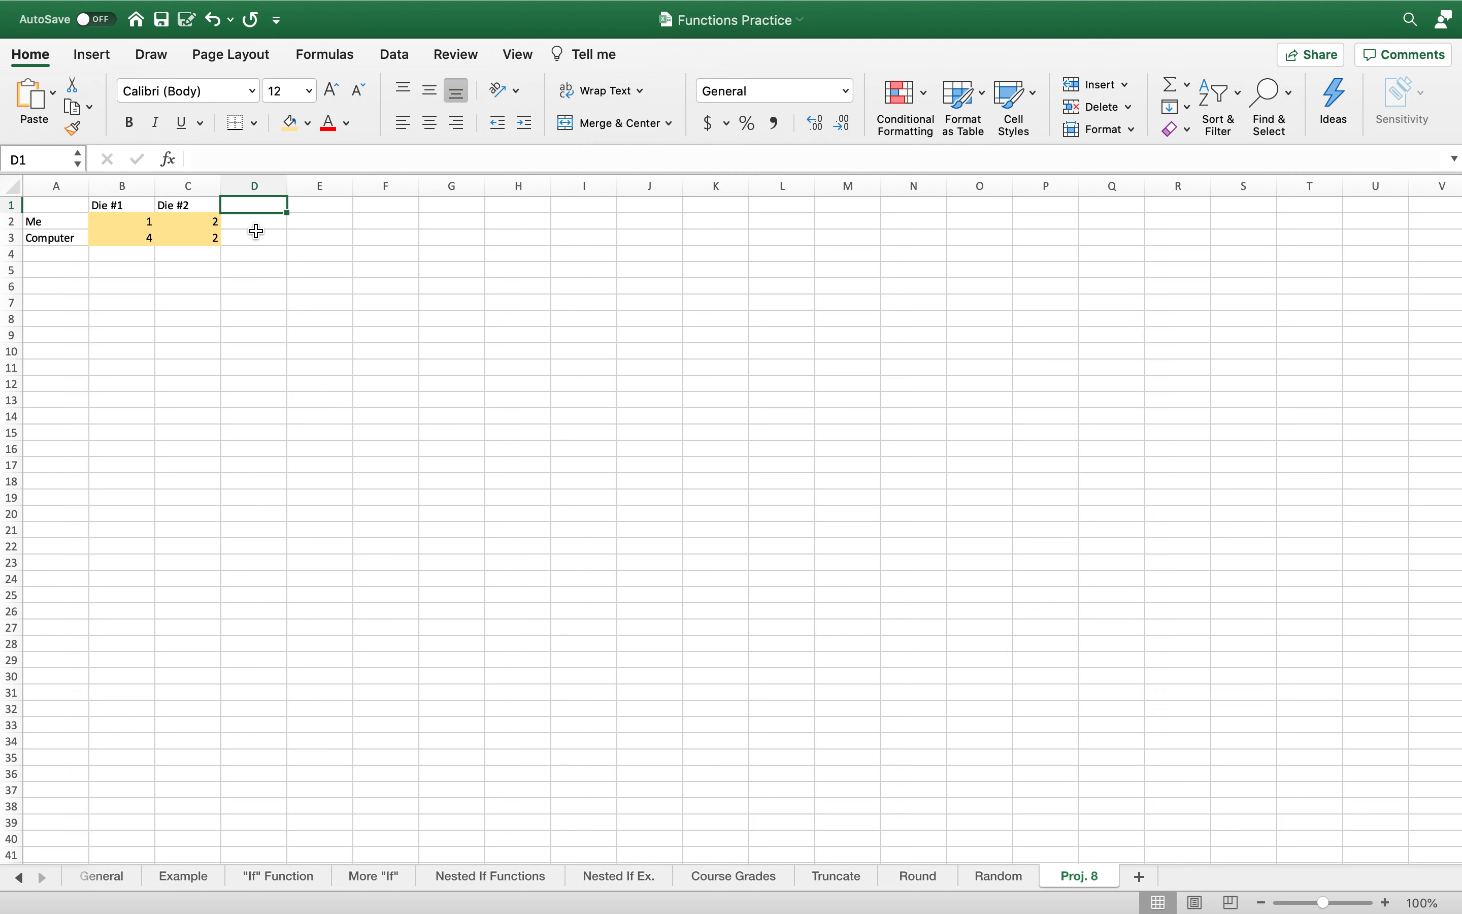
pyautogui.write('TOTAL')
pyautogui.click(254, 253)
pyautogui.click(134, 225)
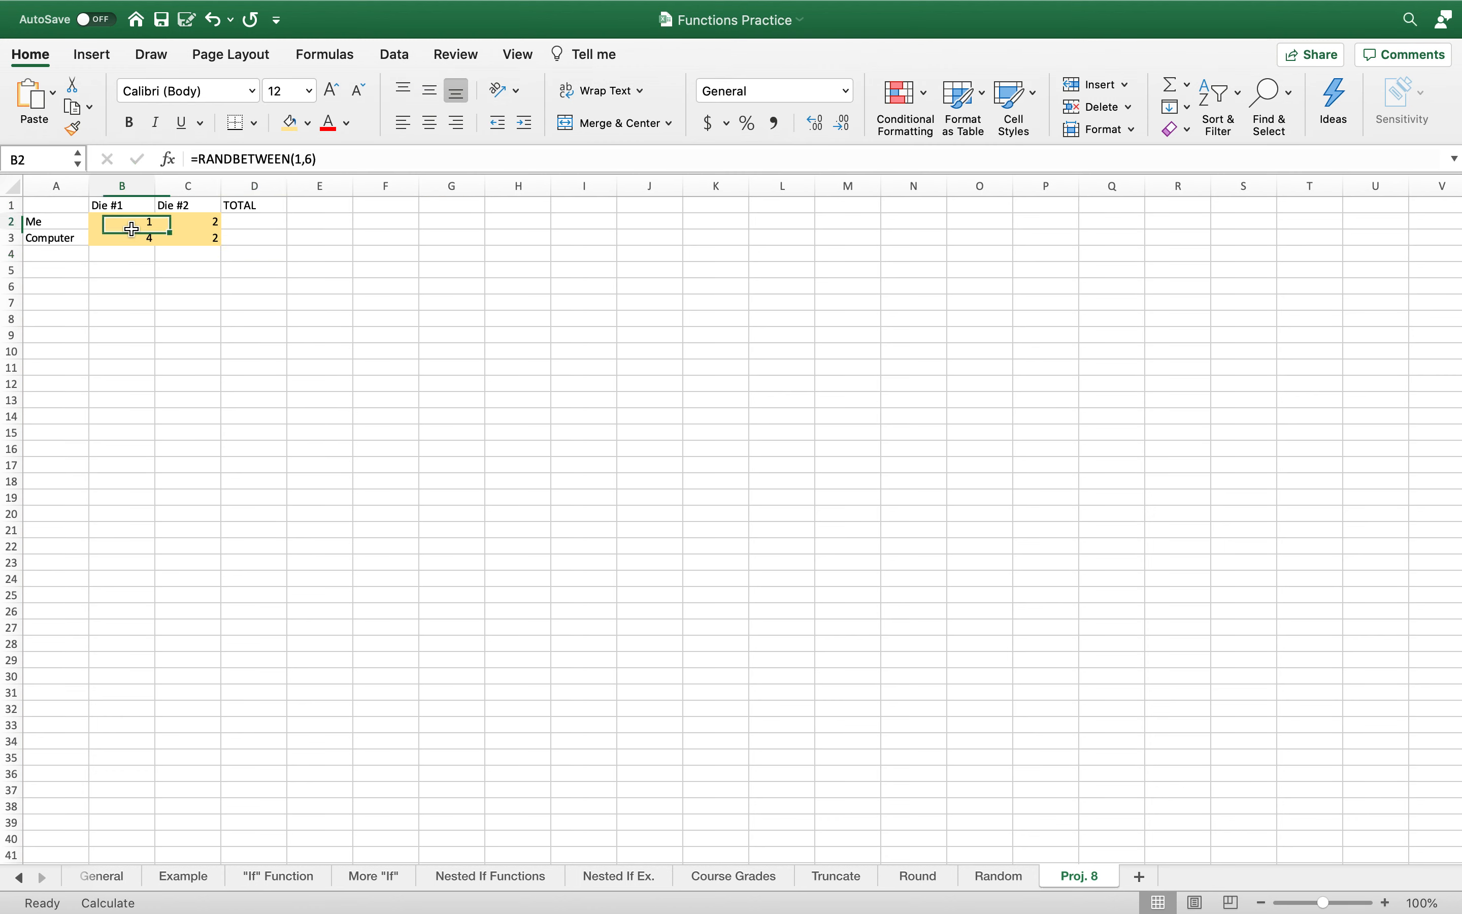
pyautogui.click(174, 225)
pyautogui.click(146, 223)
pyautogui.click(179, 222)
pyautogui.click(146, 224)
pyautogui.click(173, 223)
# Try the lightest green fill colour on the total cells D2:D3
pyautogui.click(244, 222)
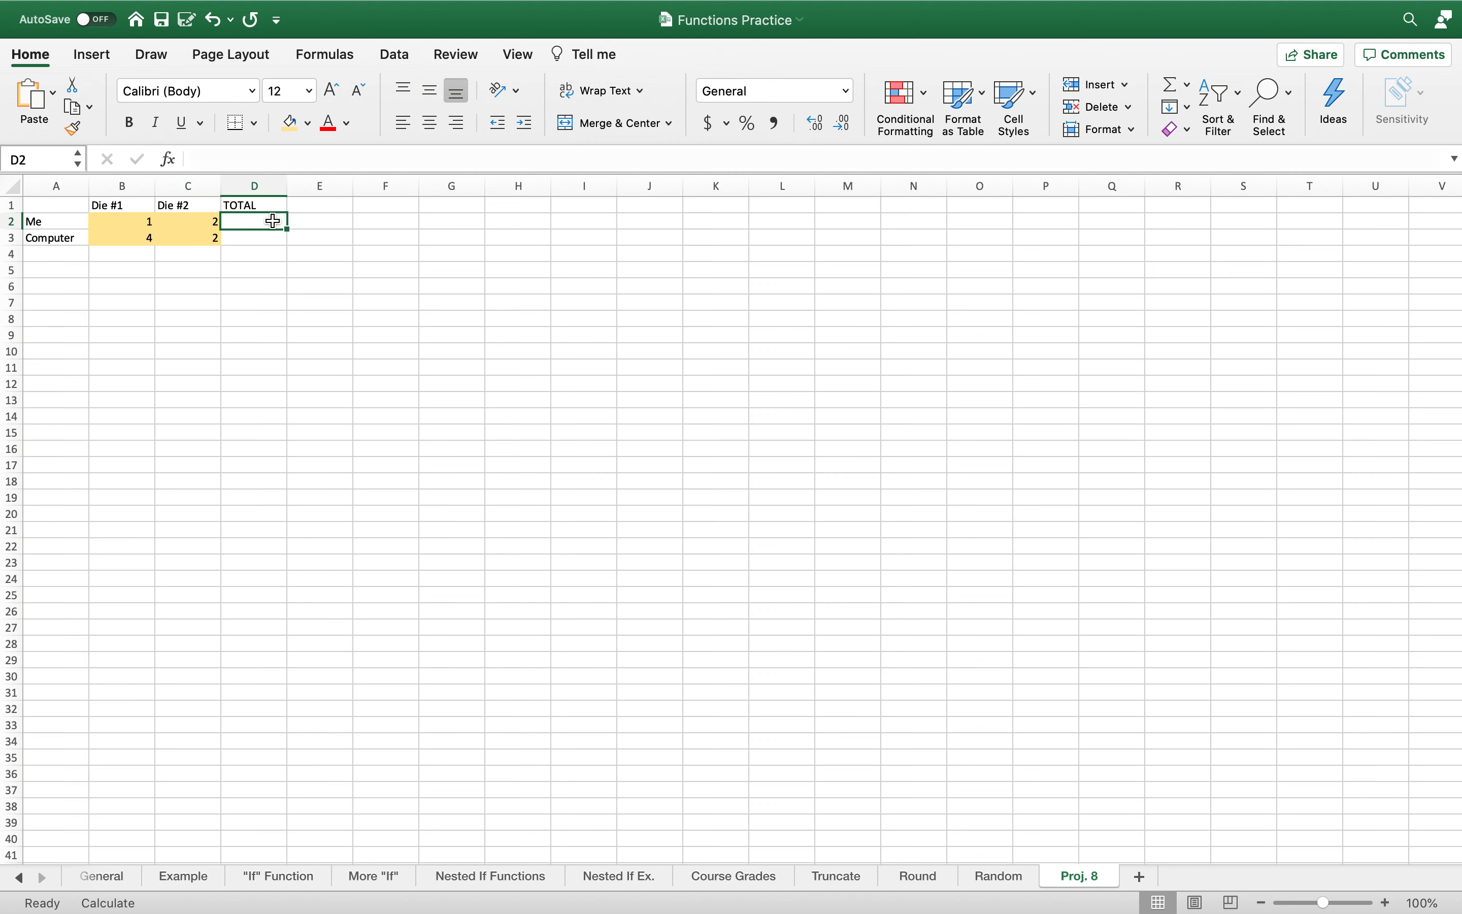
pyautogui.moveTo(272, 222); pyautogui.dragTo(264, 238)
pyautogui.click(300, 123)
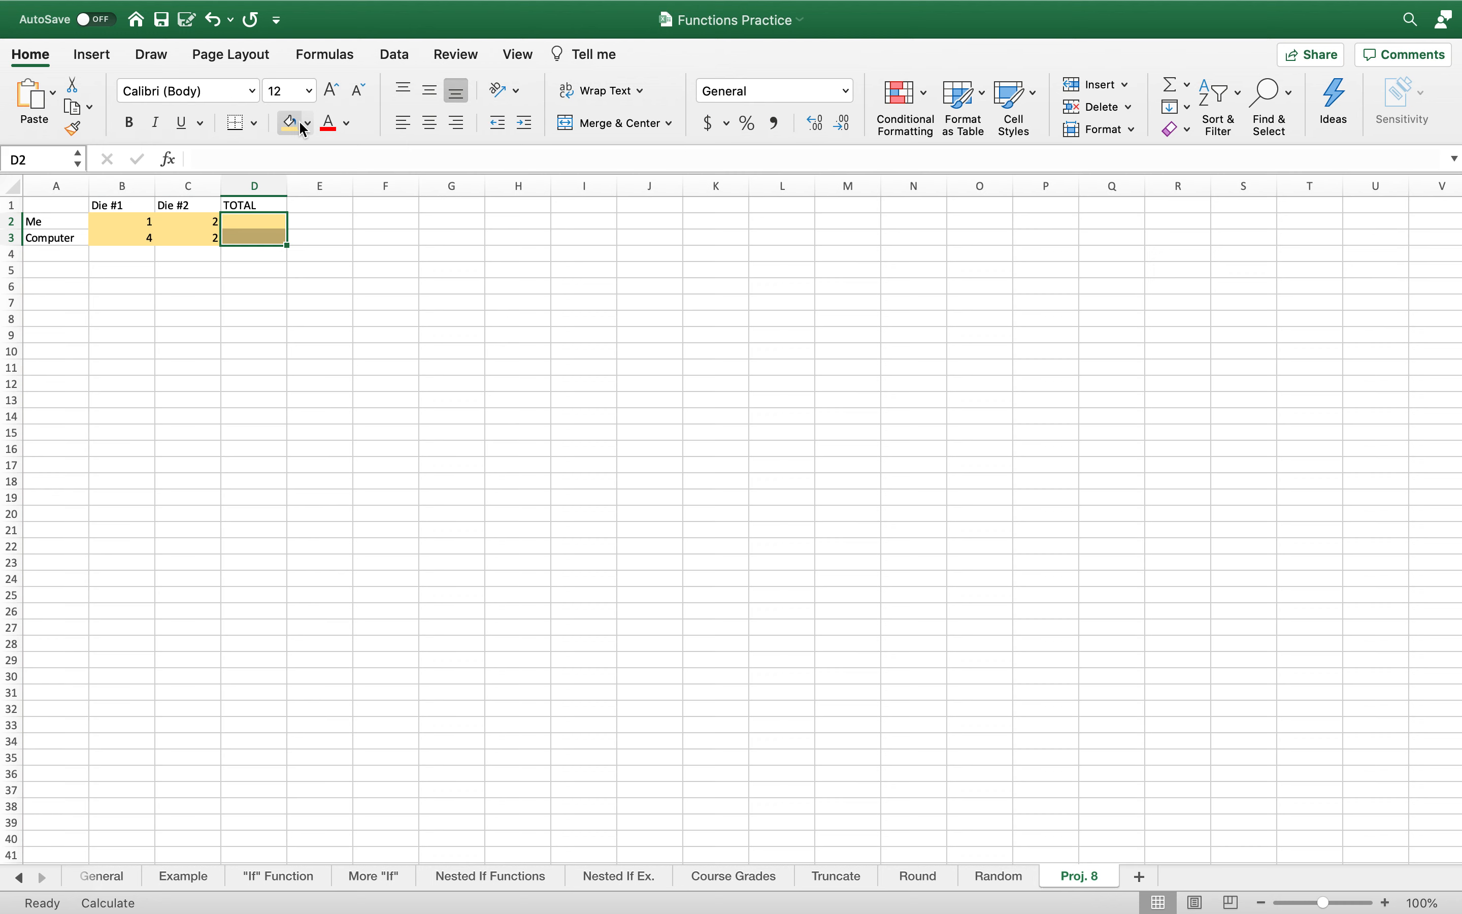
pyautogui.click(305, 124)
pyautogui.click(462, 237)
pyautogui.click(331, 234)
# Apply a medium green fill colour to the total cells D2:D3
pyautogui.moveTo(269, 222); pyautogui.dragTo(268, 236)
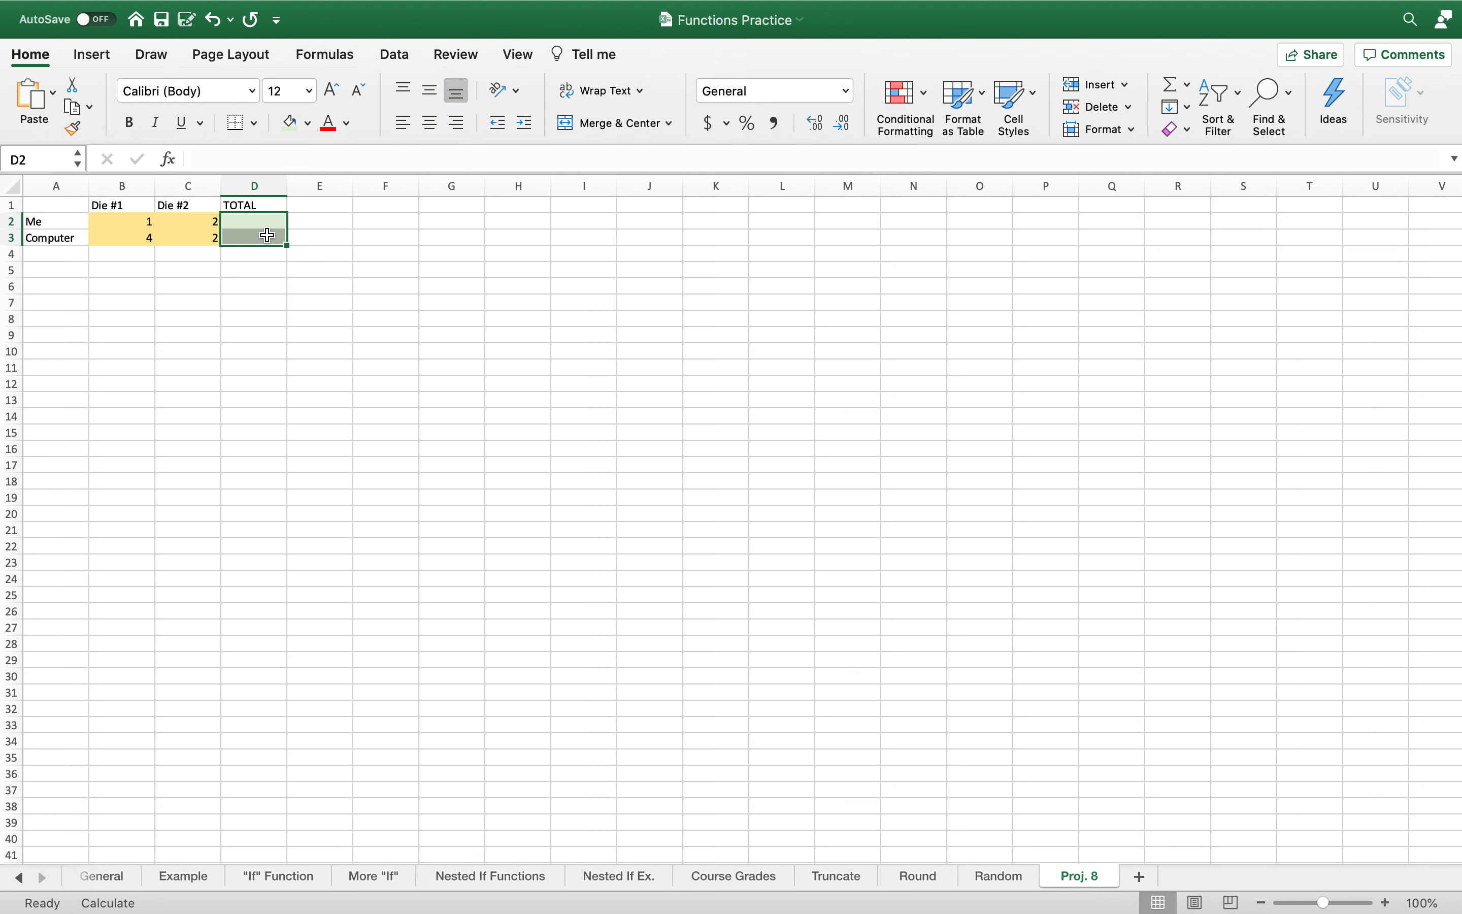
pyautogui.click(307, 124)
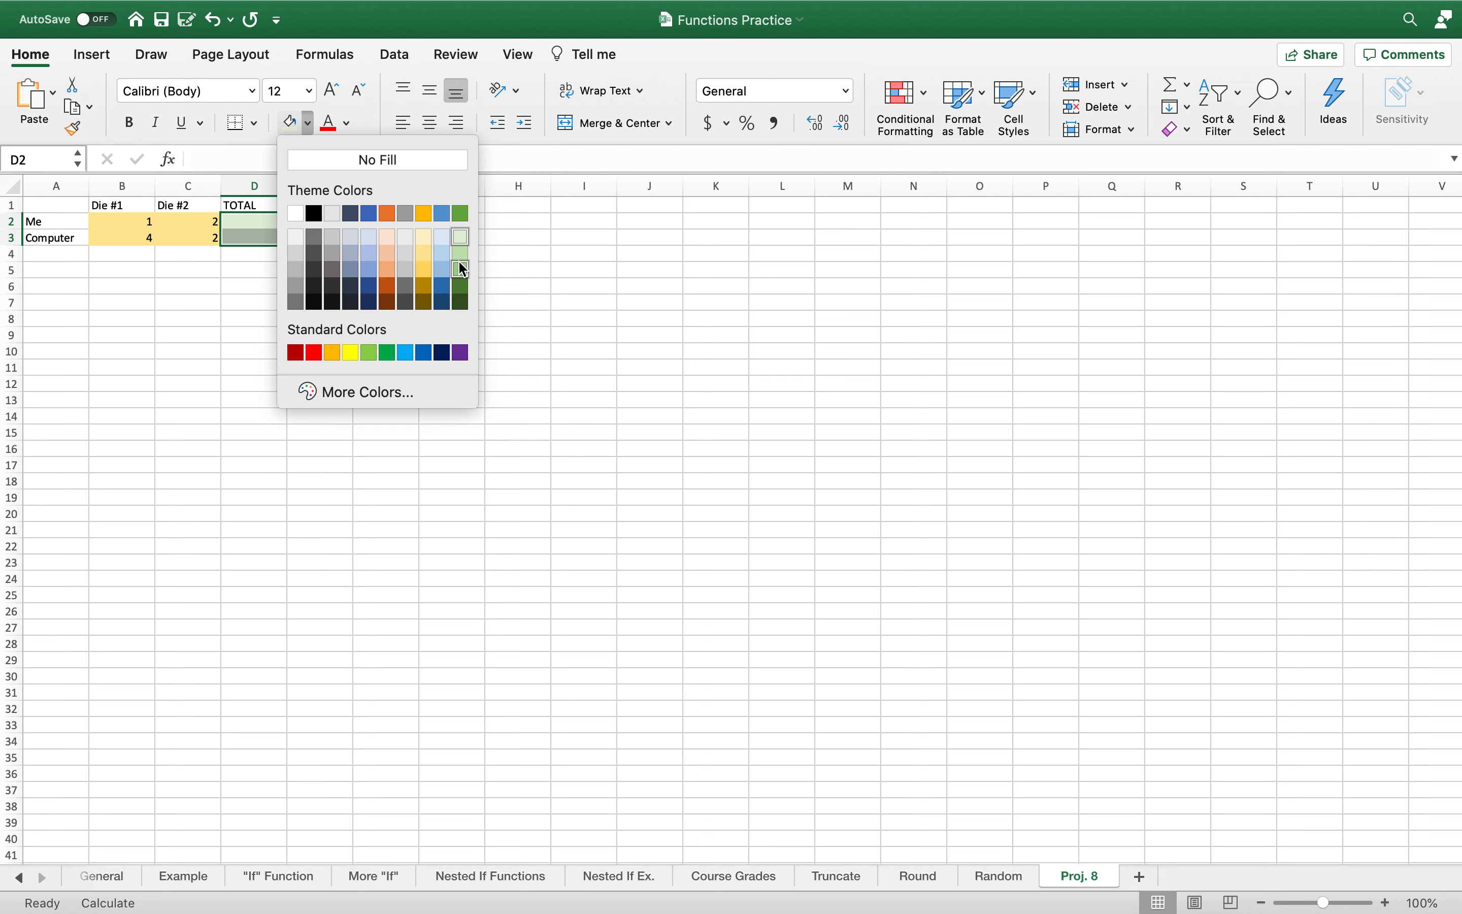
pyautogui.click(464, 267)
pyautogui.click(385, 243)
# Enter the formula =SUM(B2+C2) in D2 to total the two dice in the Me row
pyautogui.click(267, 222)
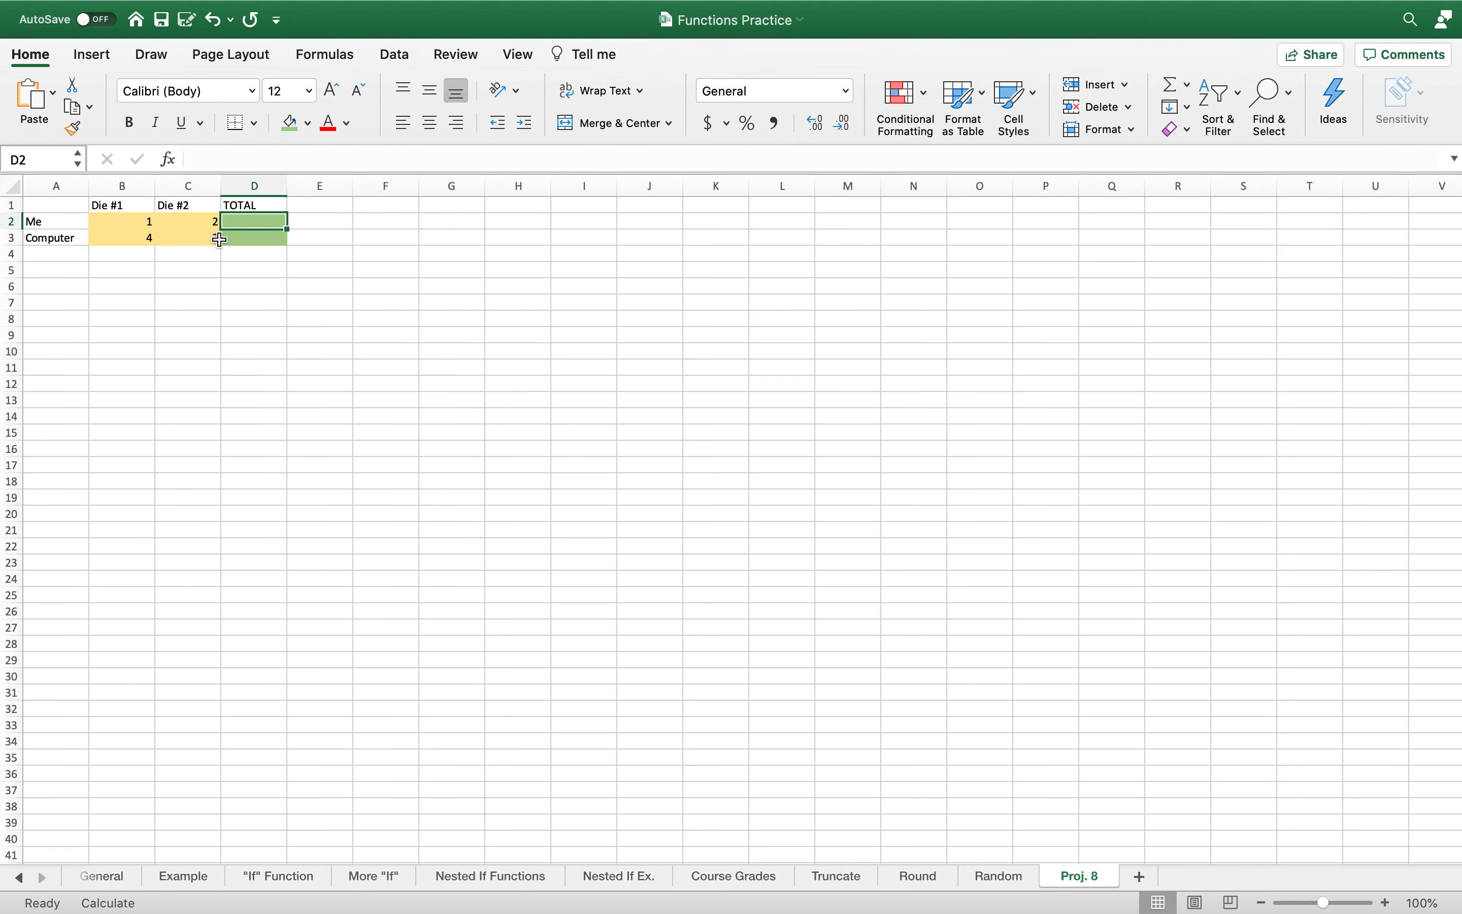
pyautogui.write('=')
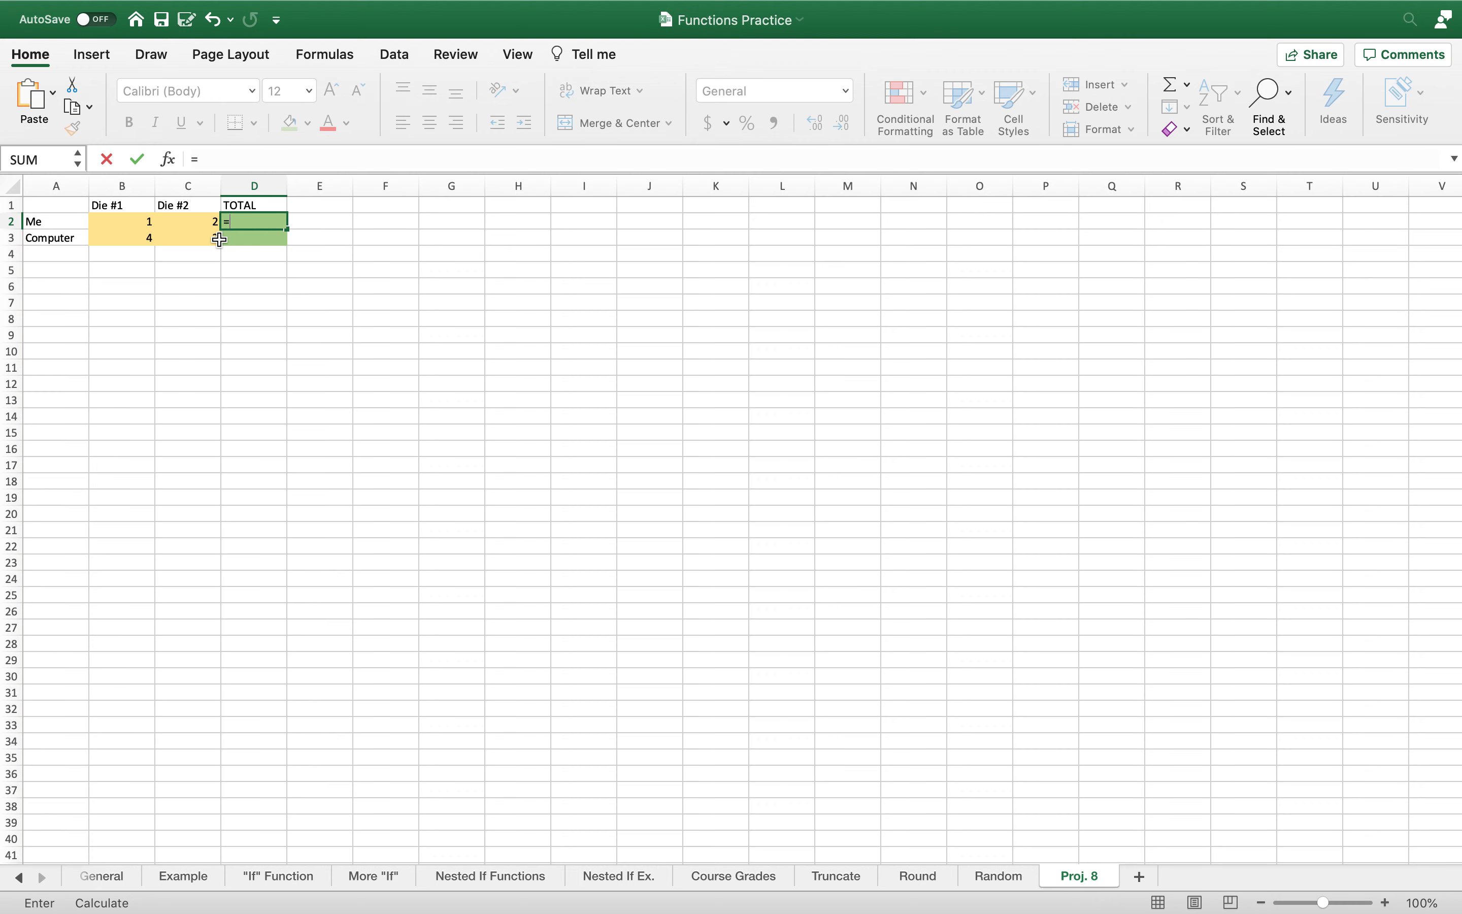
pyautogui.write('sum')
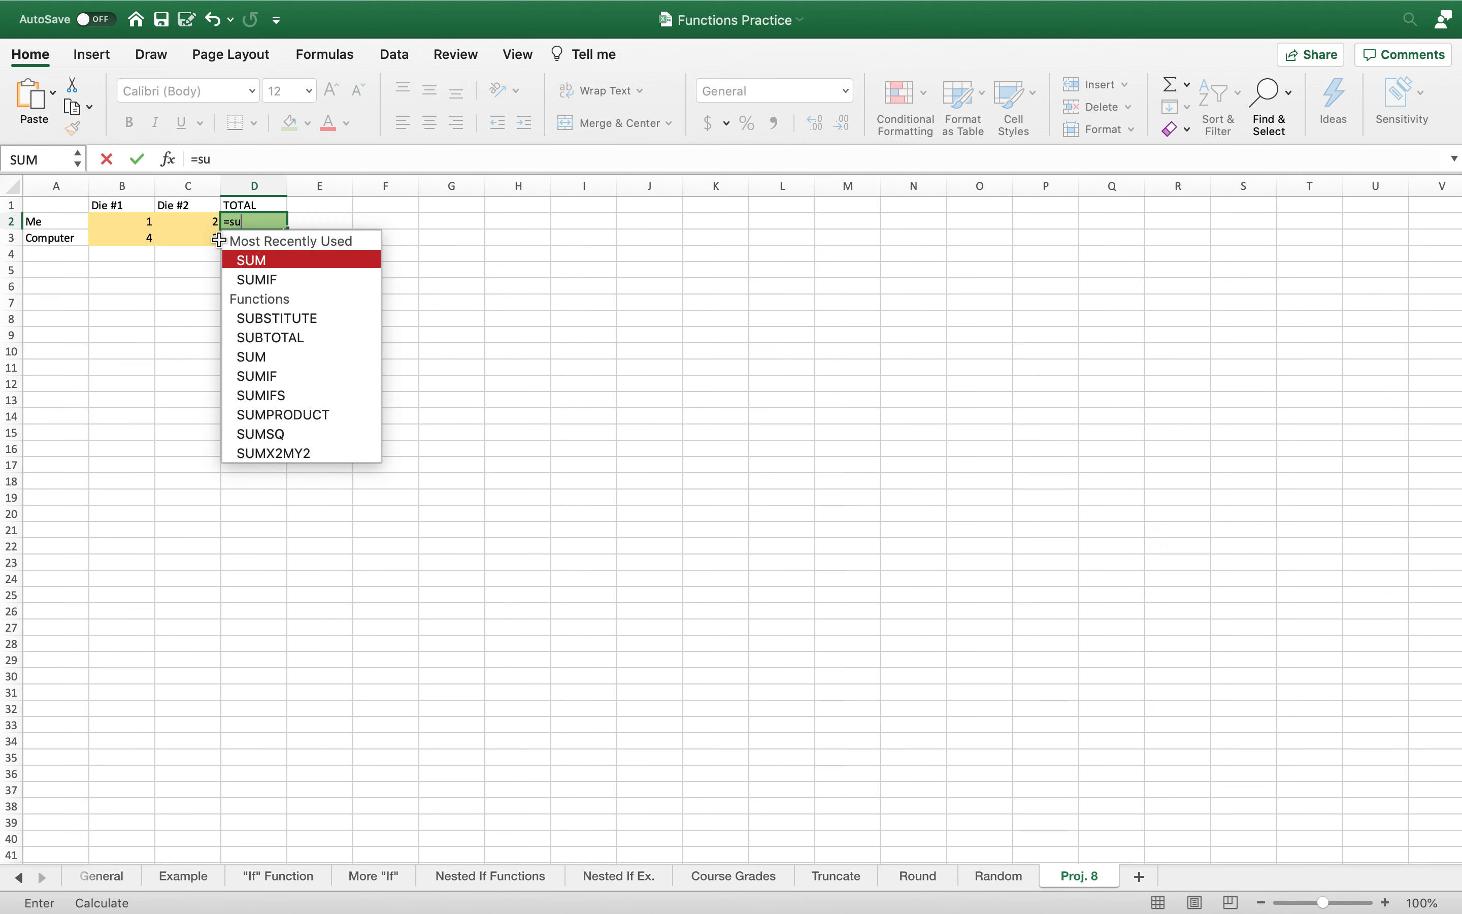
pyautogui.doubleClick(288, 261)
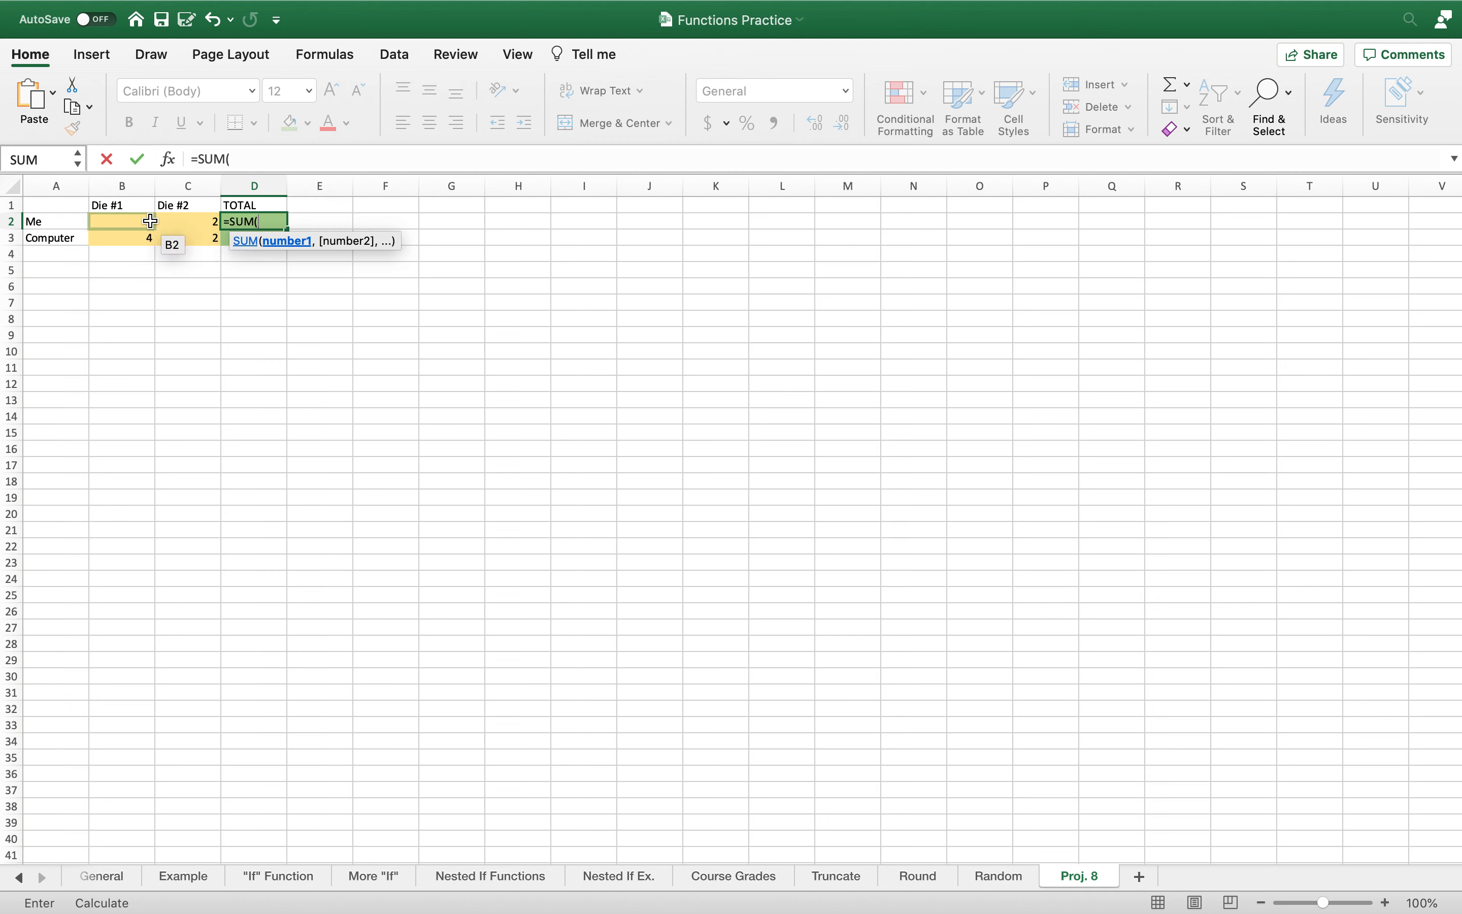
pyautogui.click(259, 220)
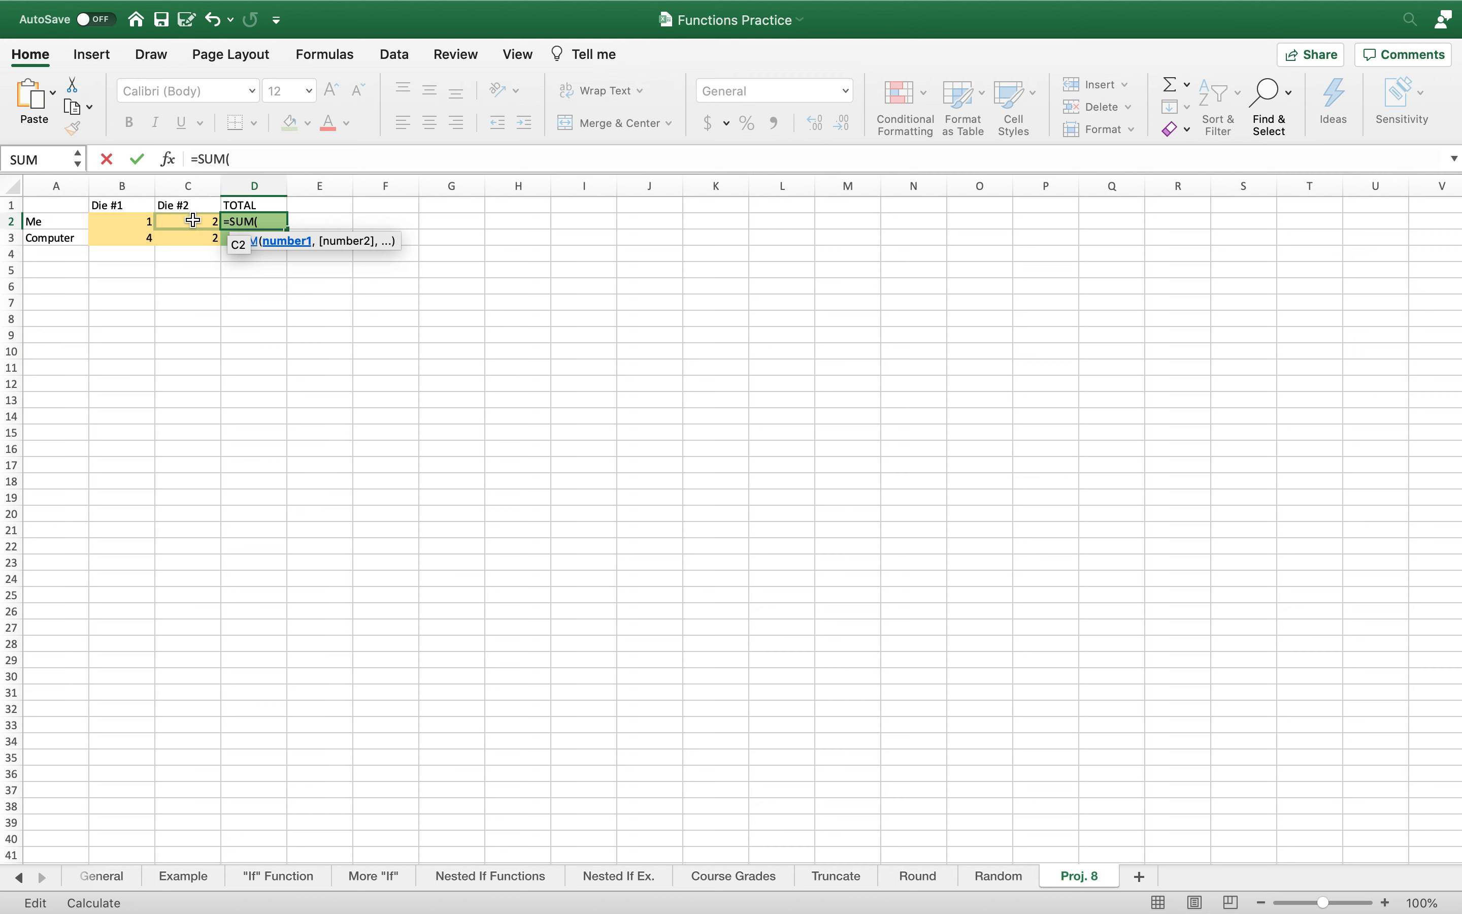
pyautogui.click(138, 222)
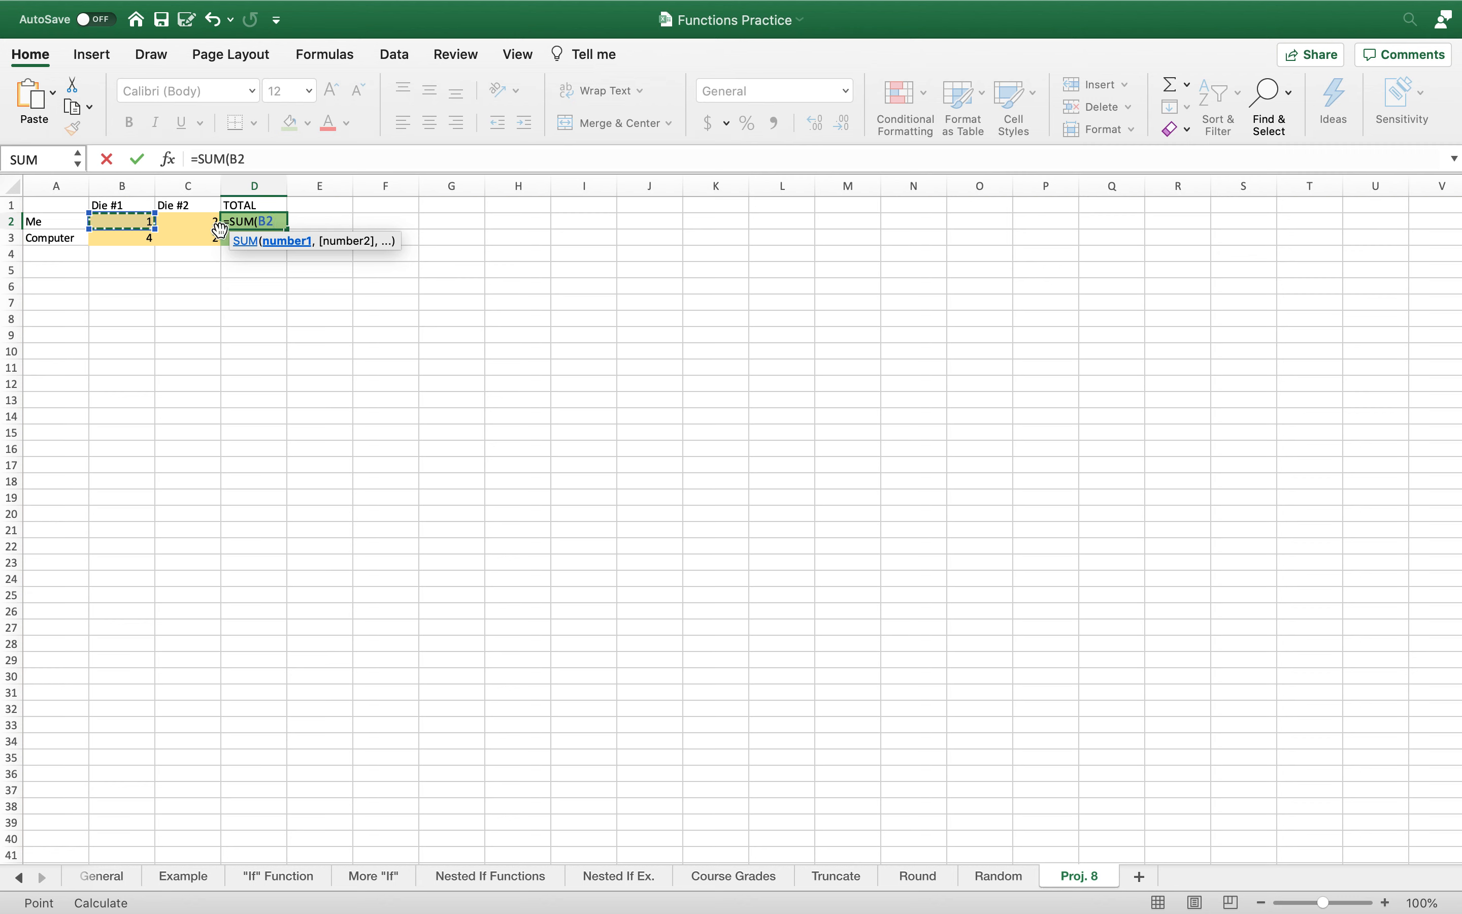
pyautogui.write('+')
pyautogui.click(170, 223)
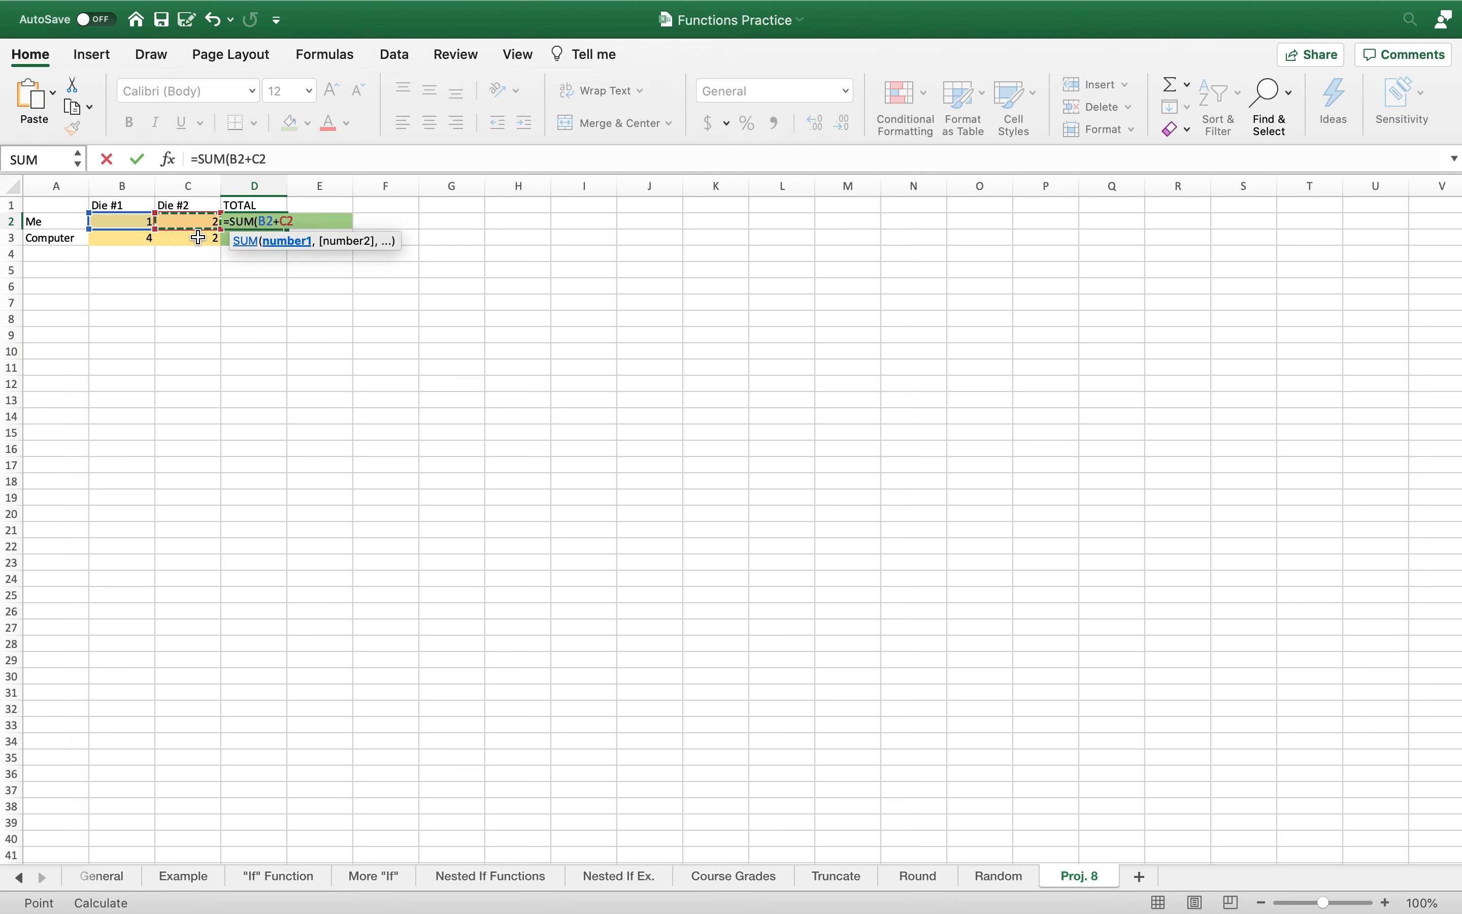
pyautogui.write(')')
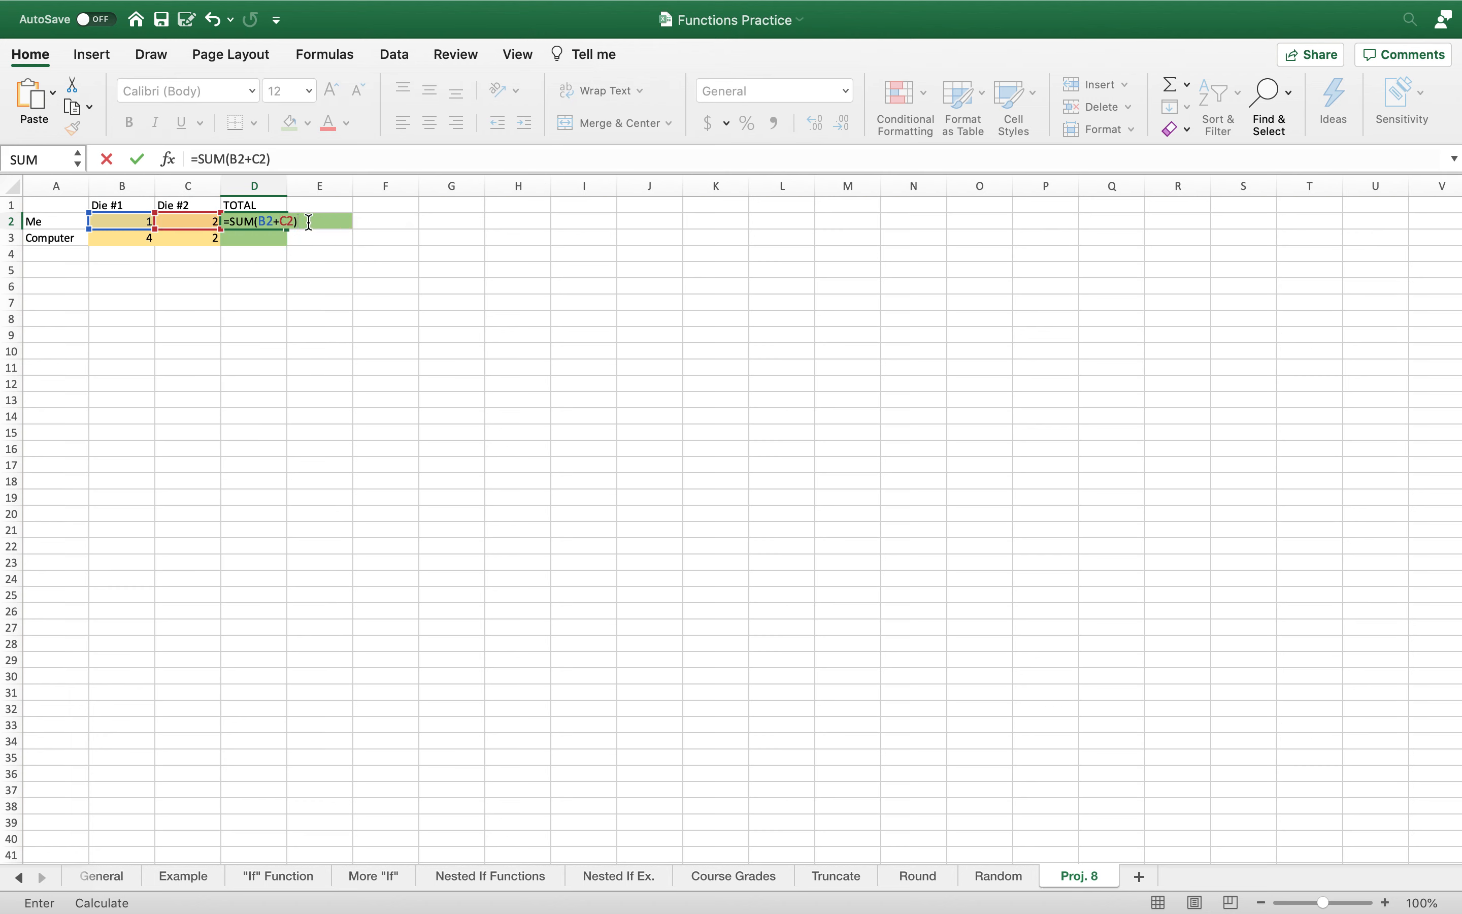
pyautogui.press('Return')
# Recalculate to roll the dice again and check the D2 total and its formula against B2 and C2
pyautogui.click(255, 222)
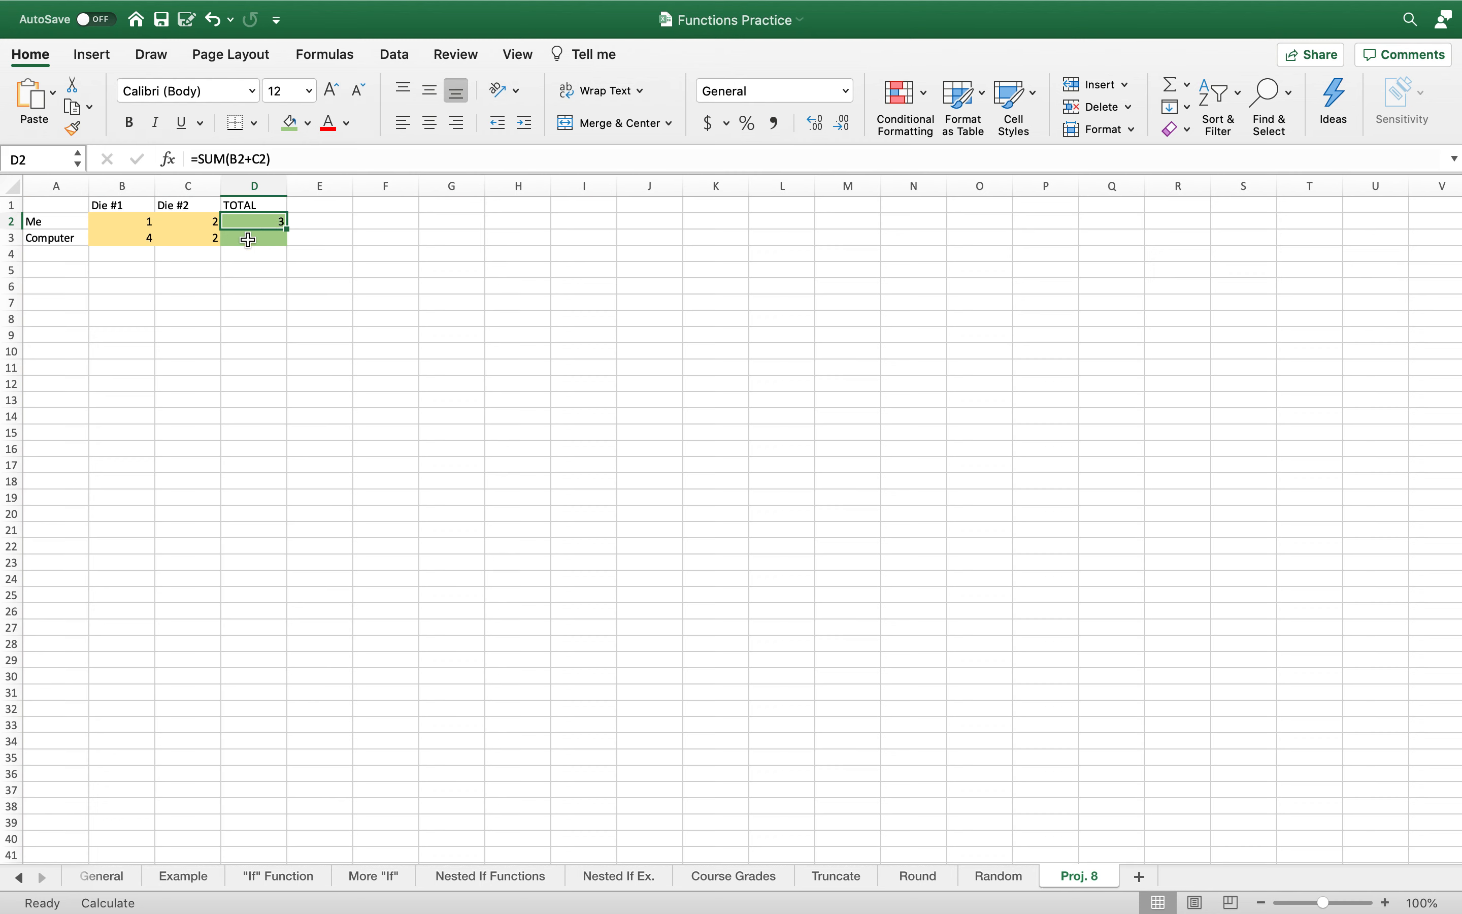
pyautogui.press('F9')
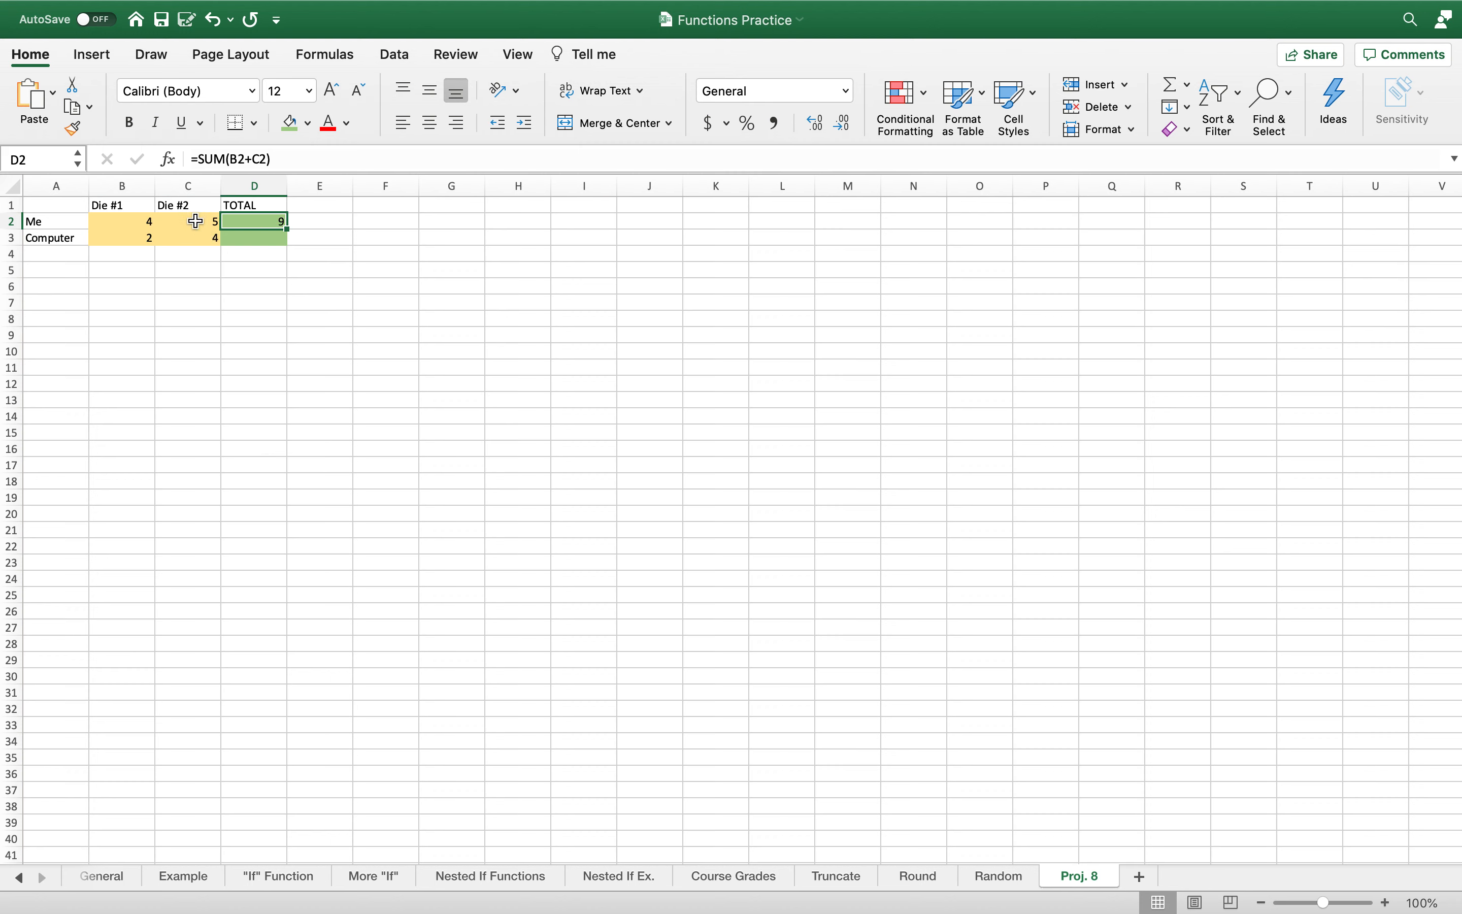
pyautogui.click(175, 221)
pyautogui.press('Left')
pyautogui.click(175, 221)
pyautogui.click(140, 222)
pyautogui.click(189, 222)
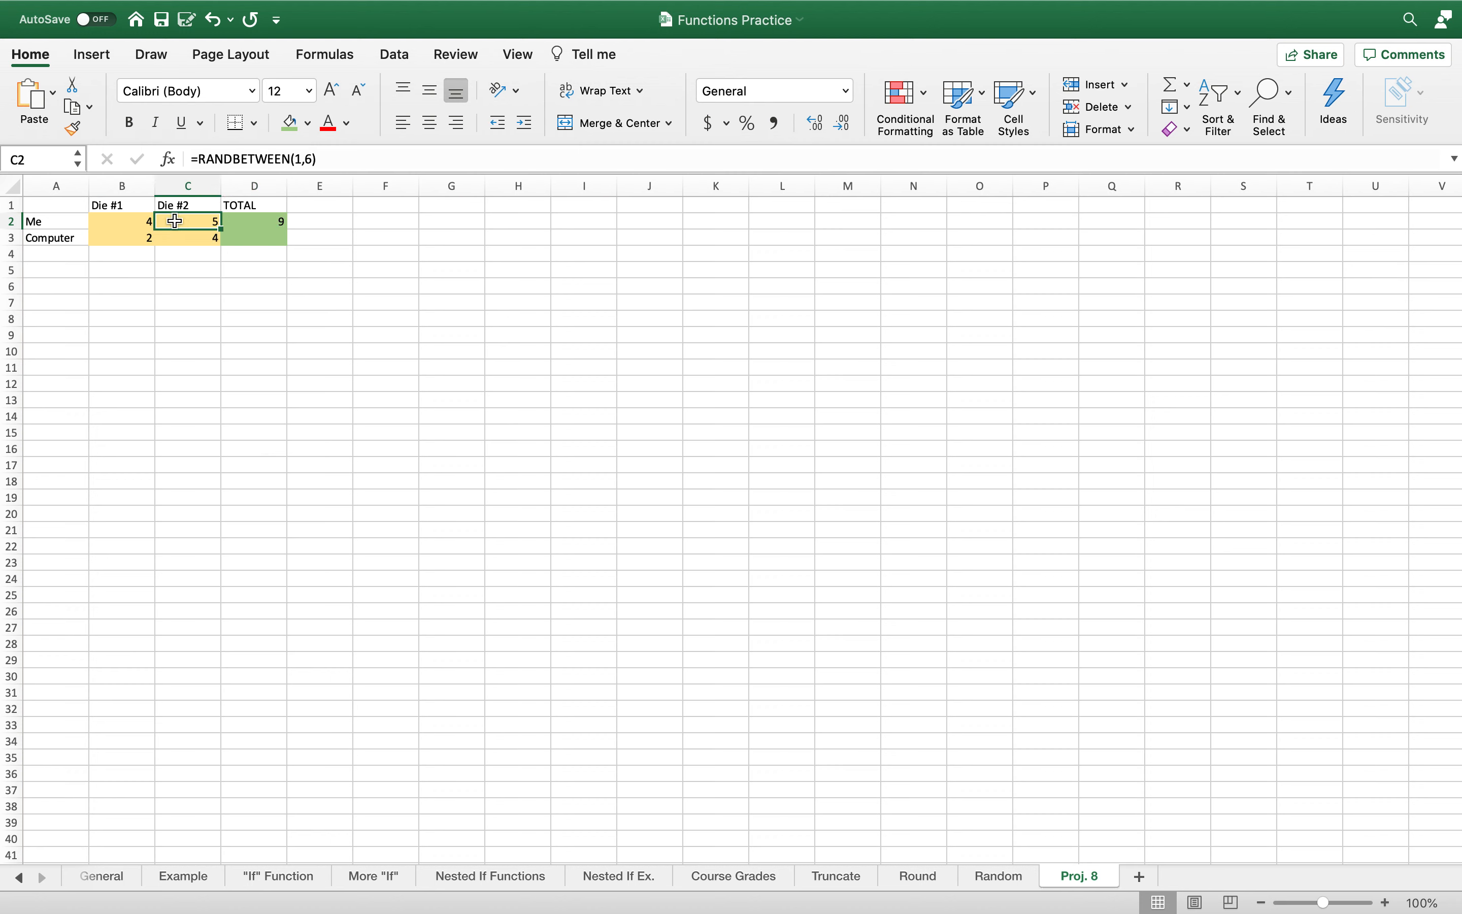
pyautogui.click(134, 222)
pyautogui.doubleClick(273, 222)
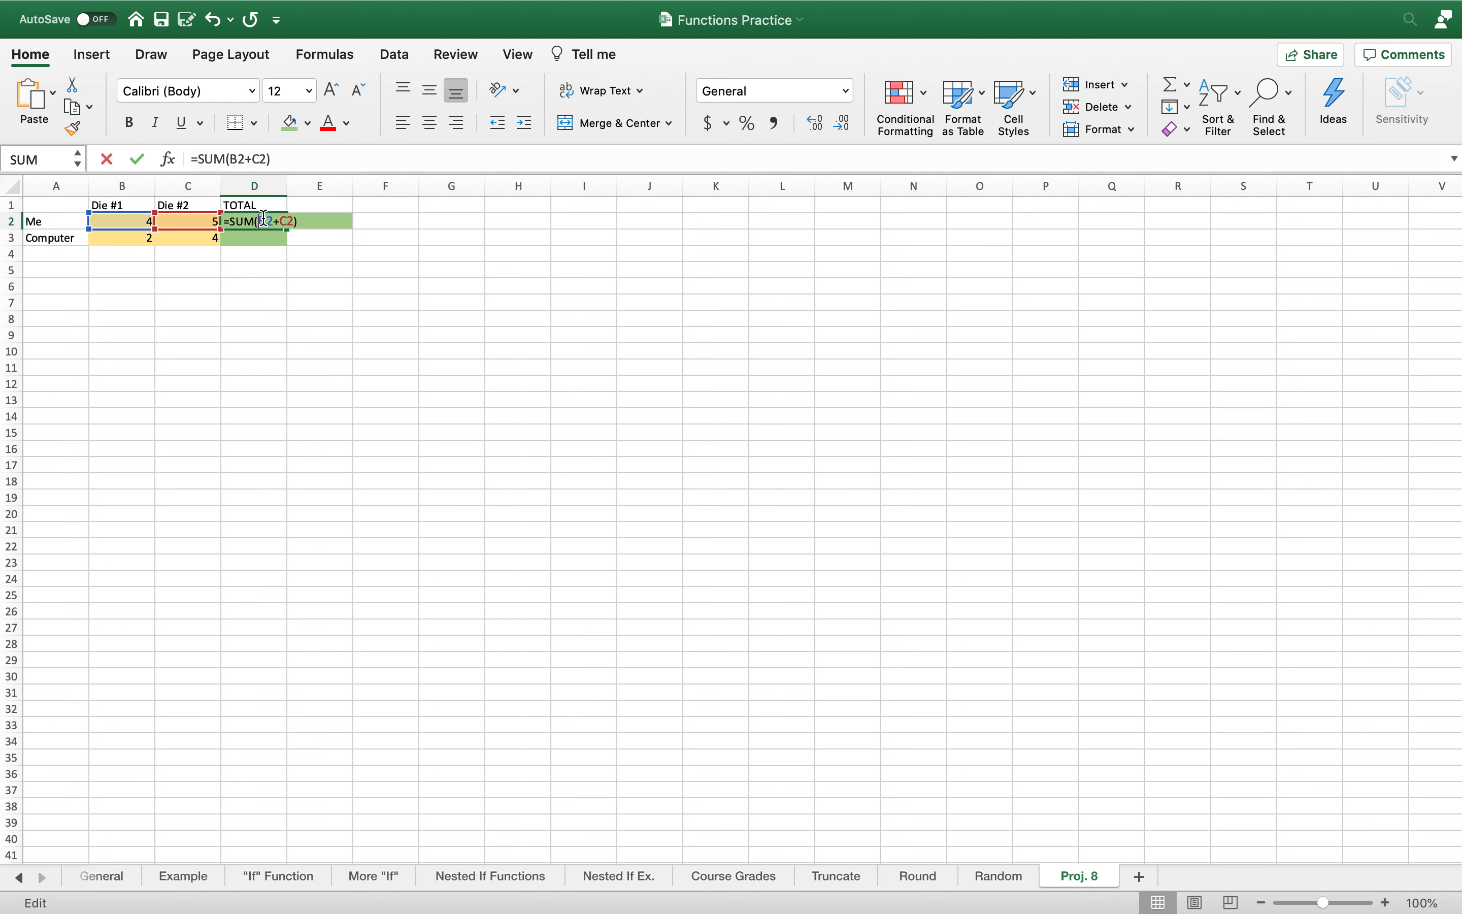
pyautogui.press('Return')
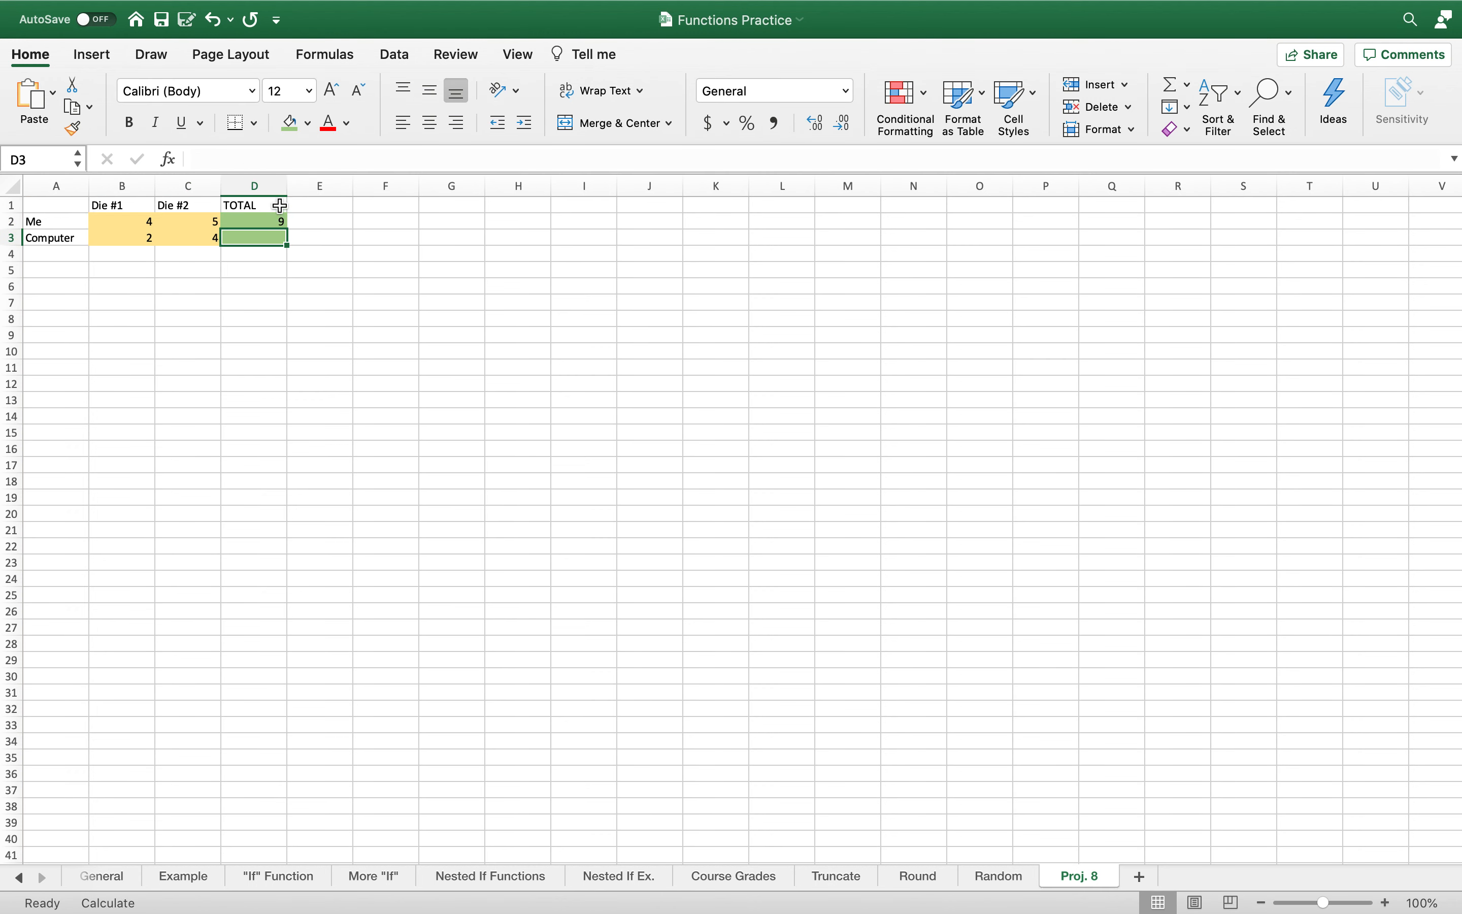
# Fill the SUM formula from D2 down to D3 to total the dice in the Computer row
pyautogui.click(276, 223)
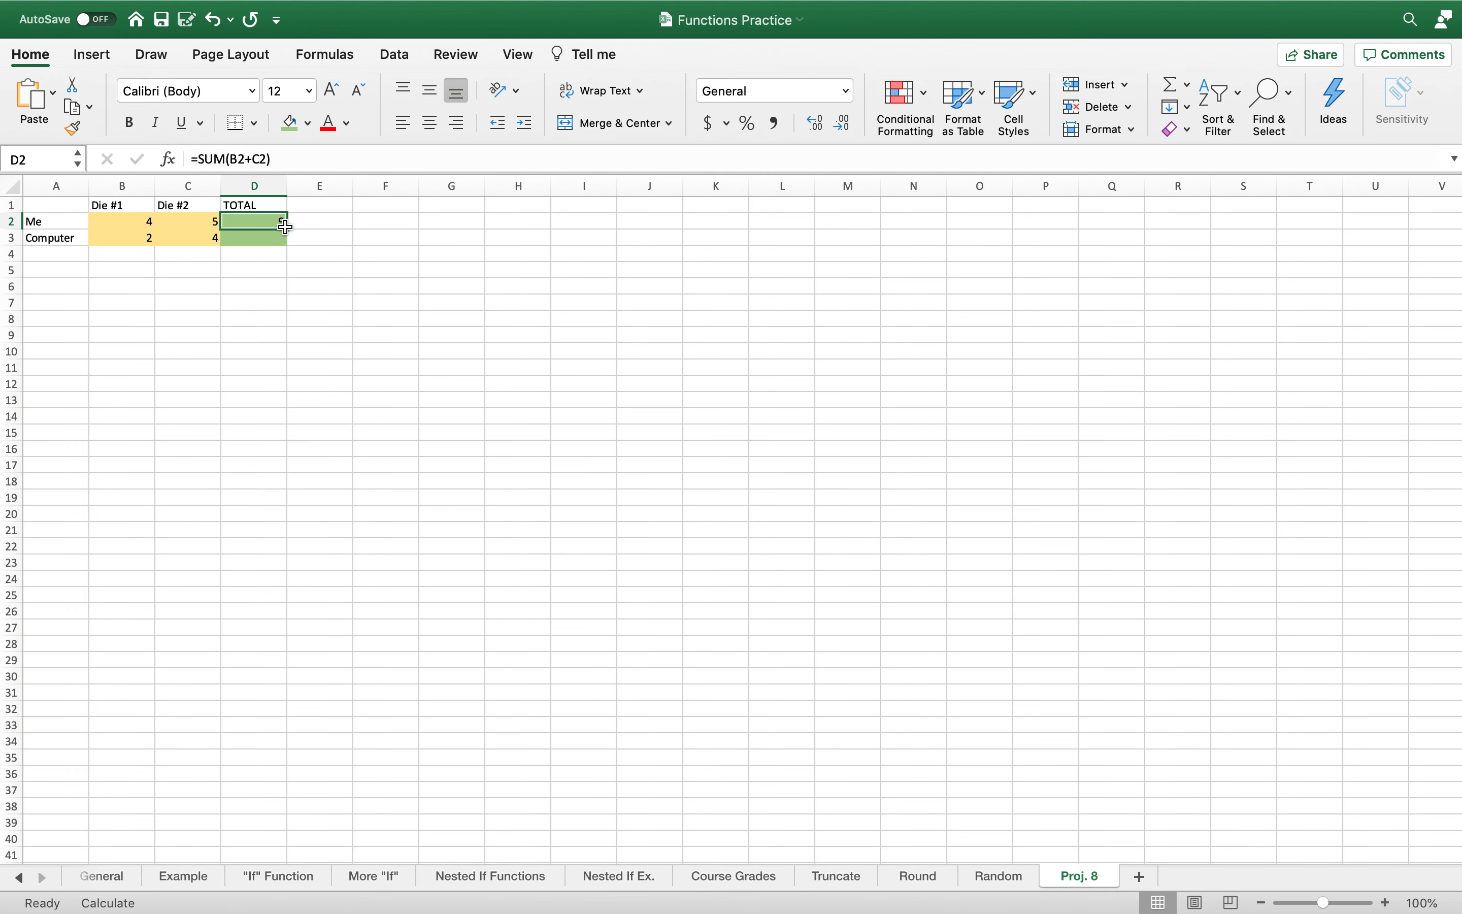
pyautogui.moveTo(287, 228); pyautogui.dragTo(289, 245)
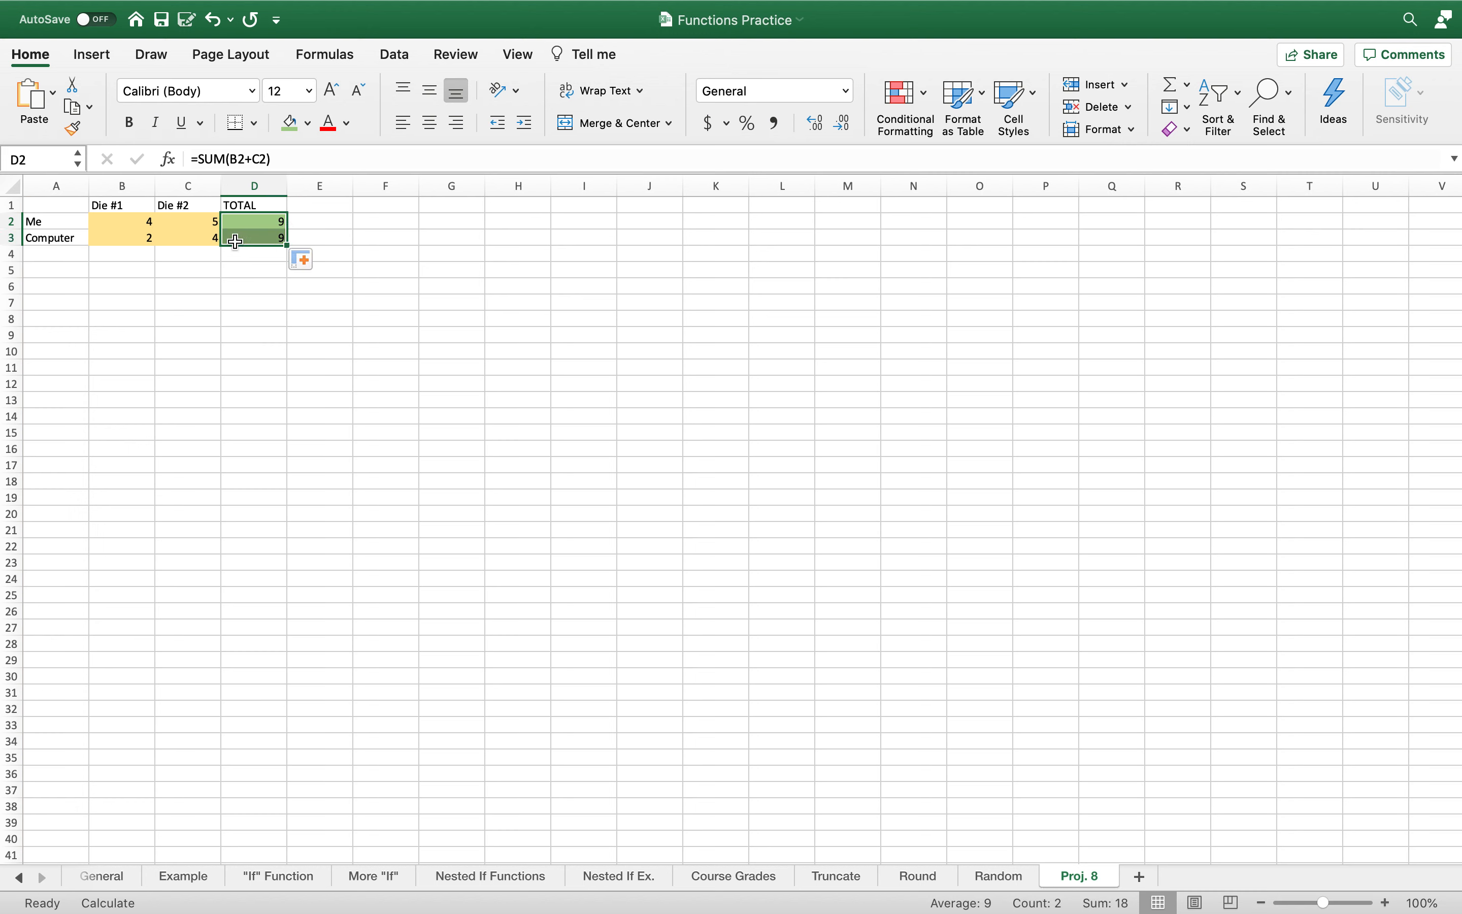
pyautogui.click(182, 319)
# Check the D3 total and its formula against the dice in B3 and C3, and recalculate to roll again
pyautogui.click(136, 239)
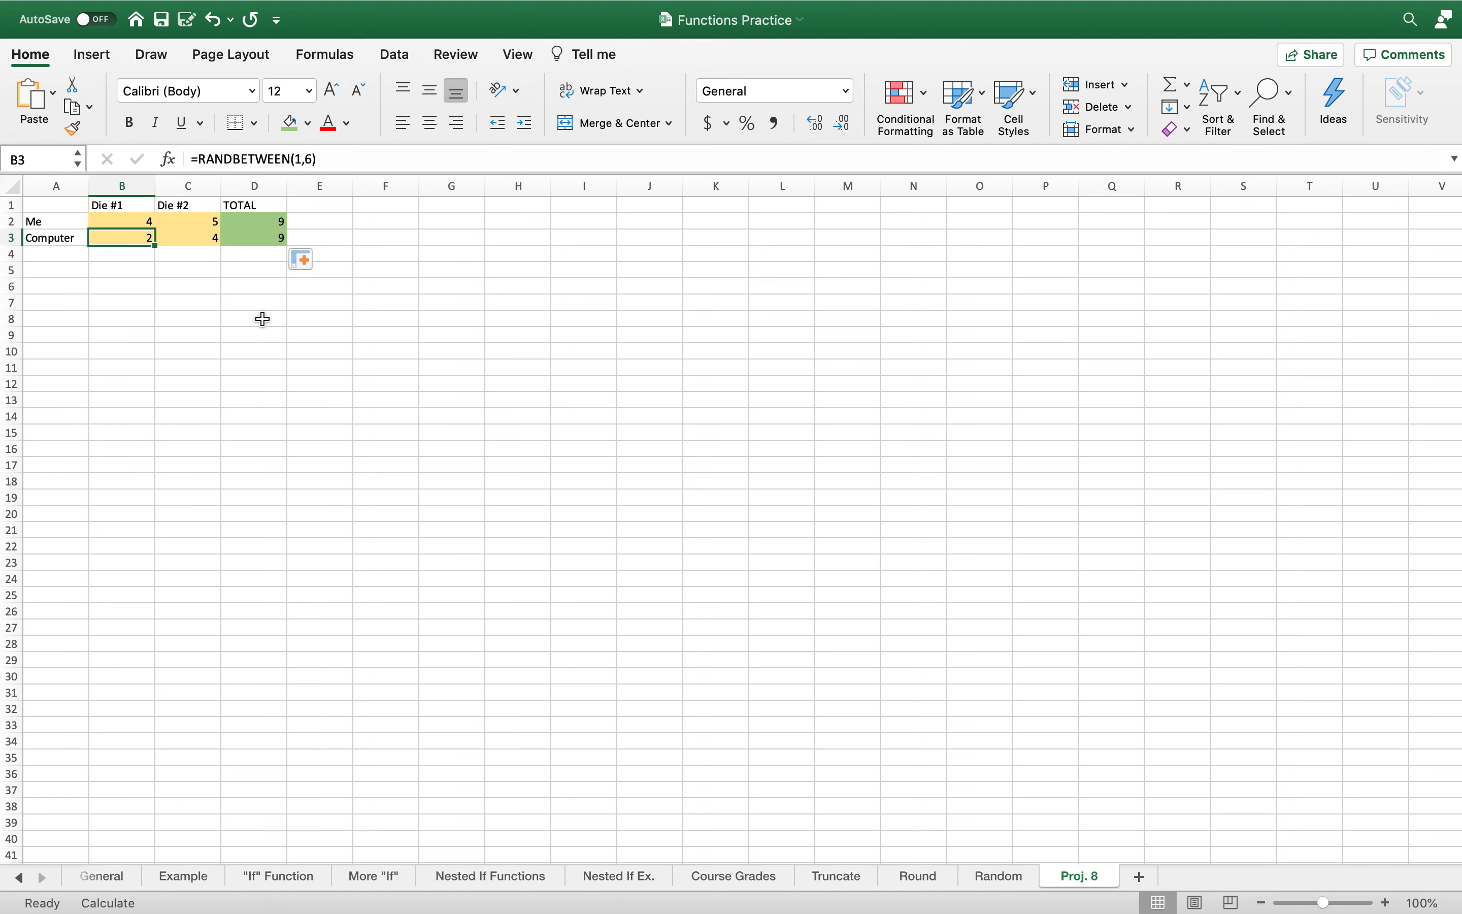
pyautogui.click(264, 238)
pyautogui.click(265, 210)
pyautogui.click(269, 237)
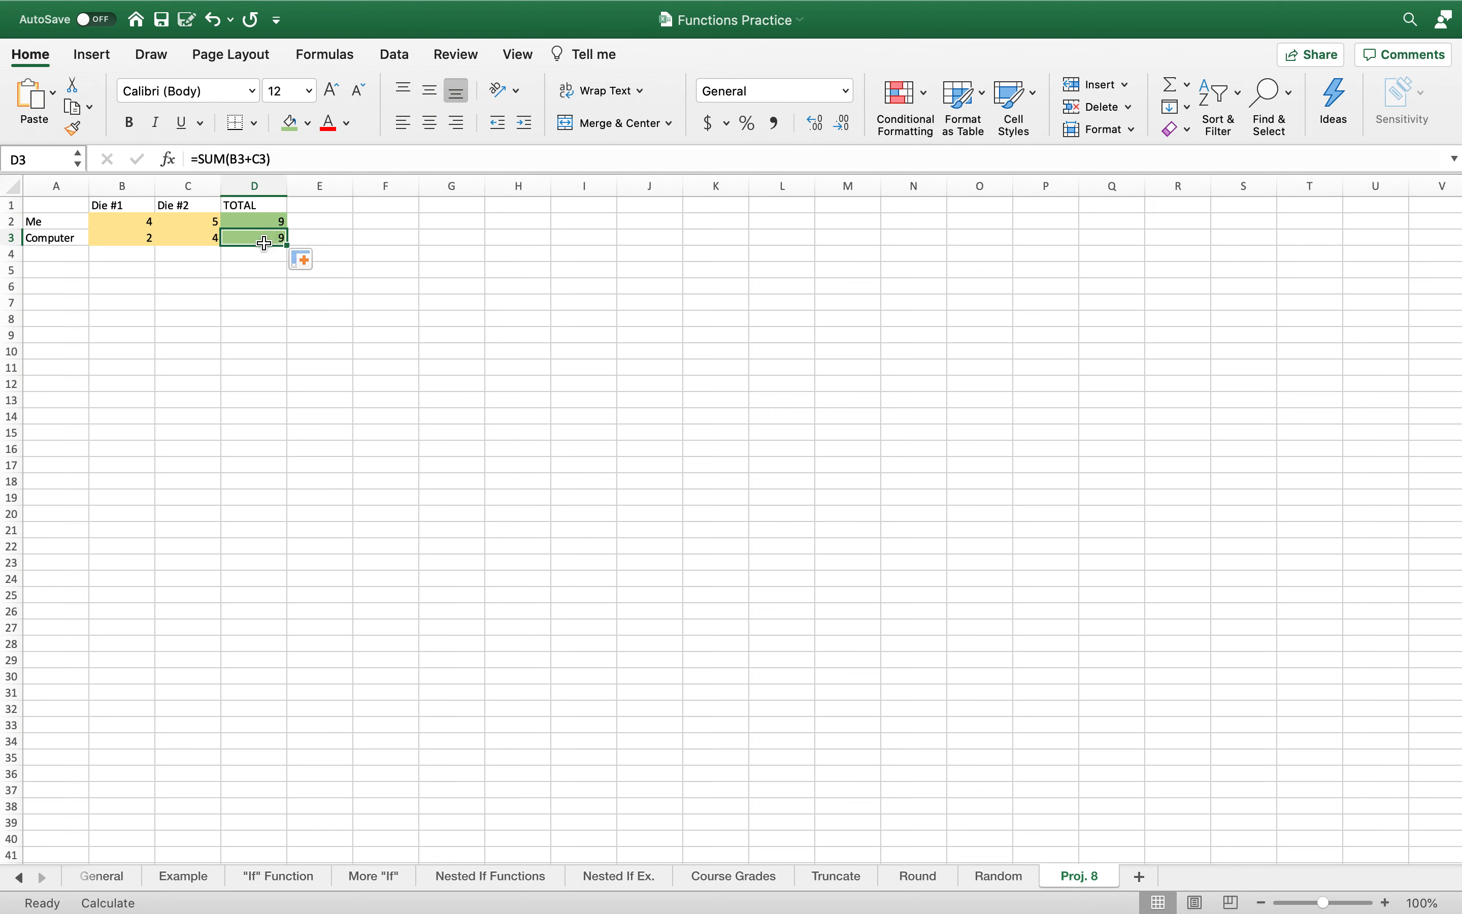
pyautogui.click(188, 241)
pyautogui.click(137, 239)
pyautogui.click(178, 242)
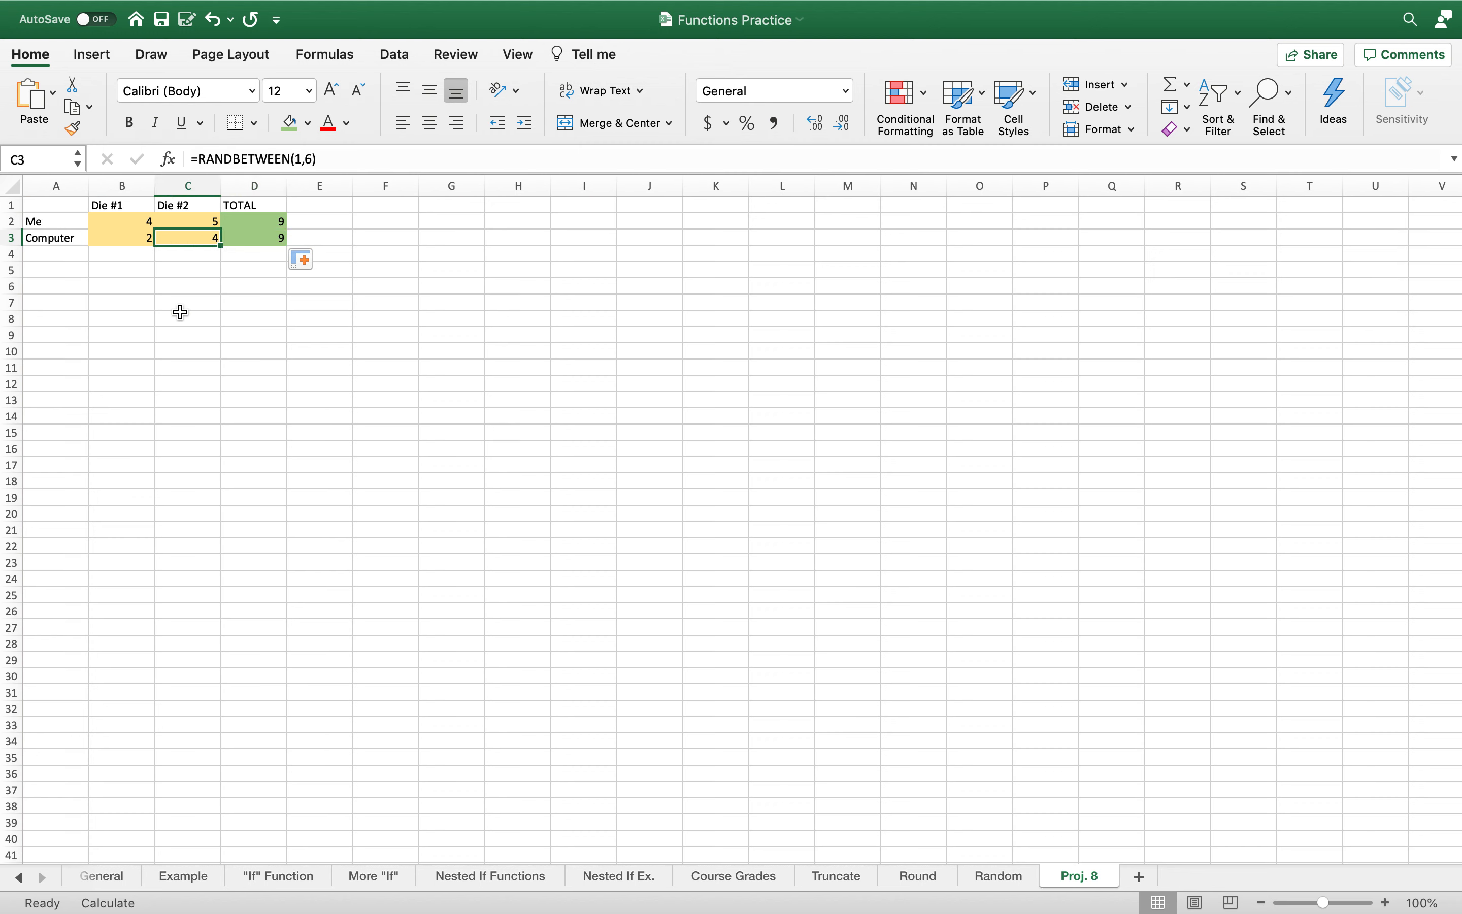
pyautogui.press('F9')
pyautogui.click(180, 312)
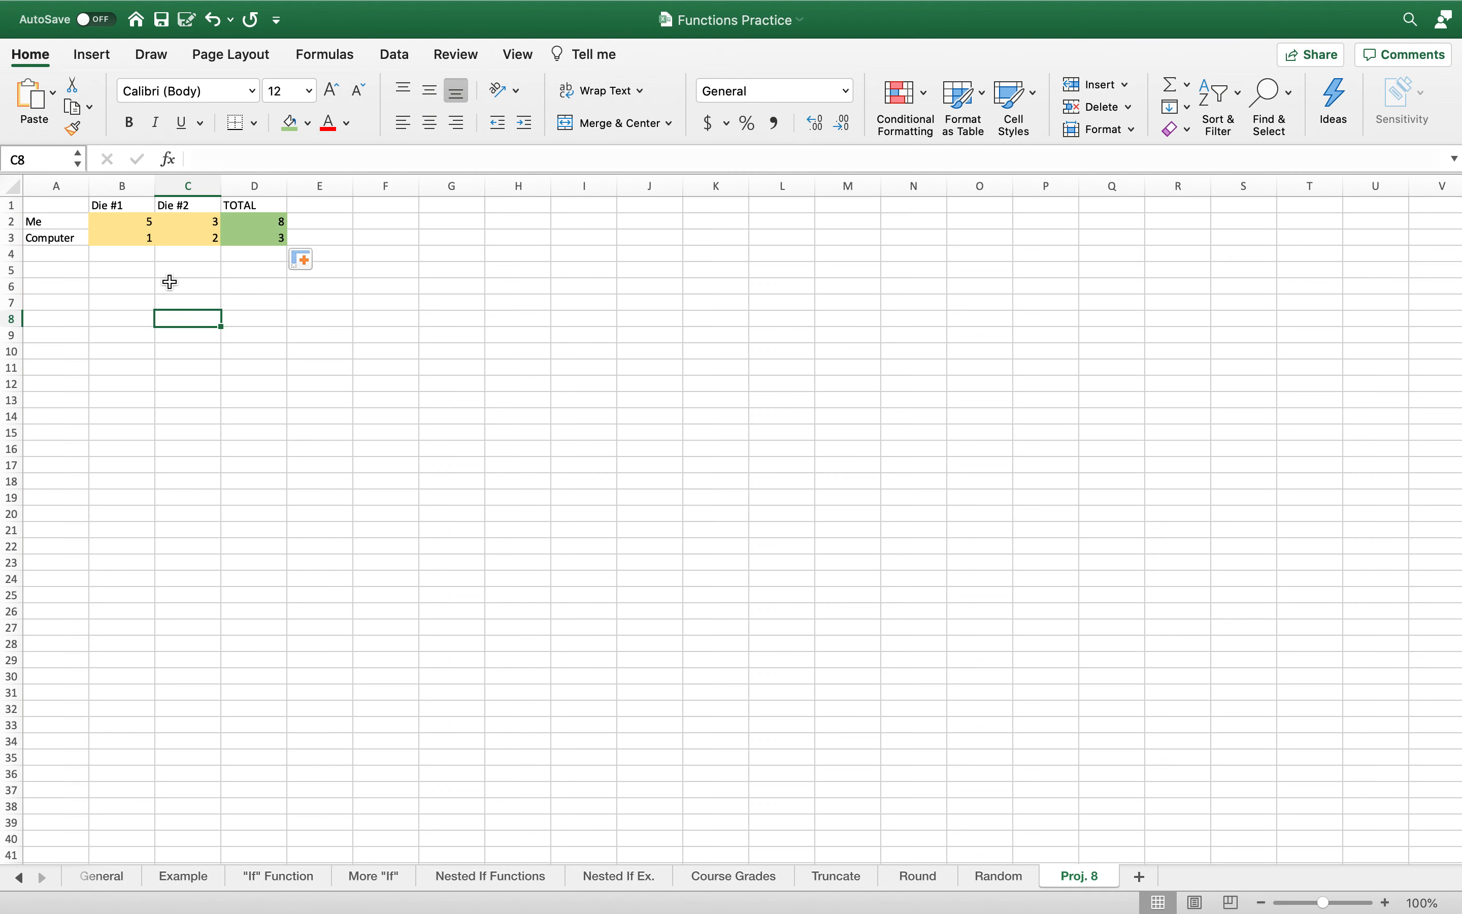
# Apply a light blue fill colour to the result cell D5
pyautogui.click(226, 285)
pyautogui.click(230, 270)
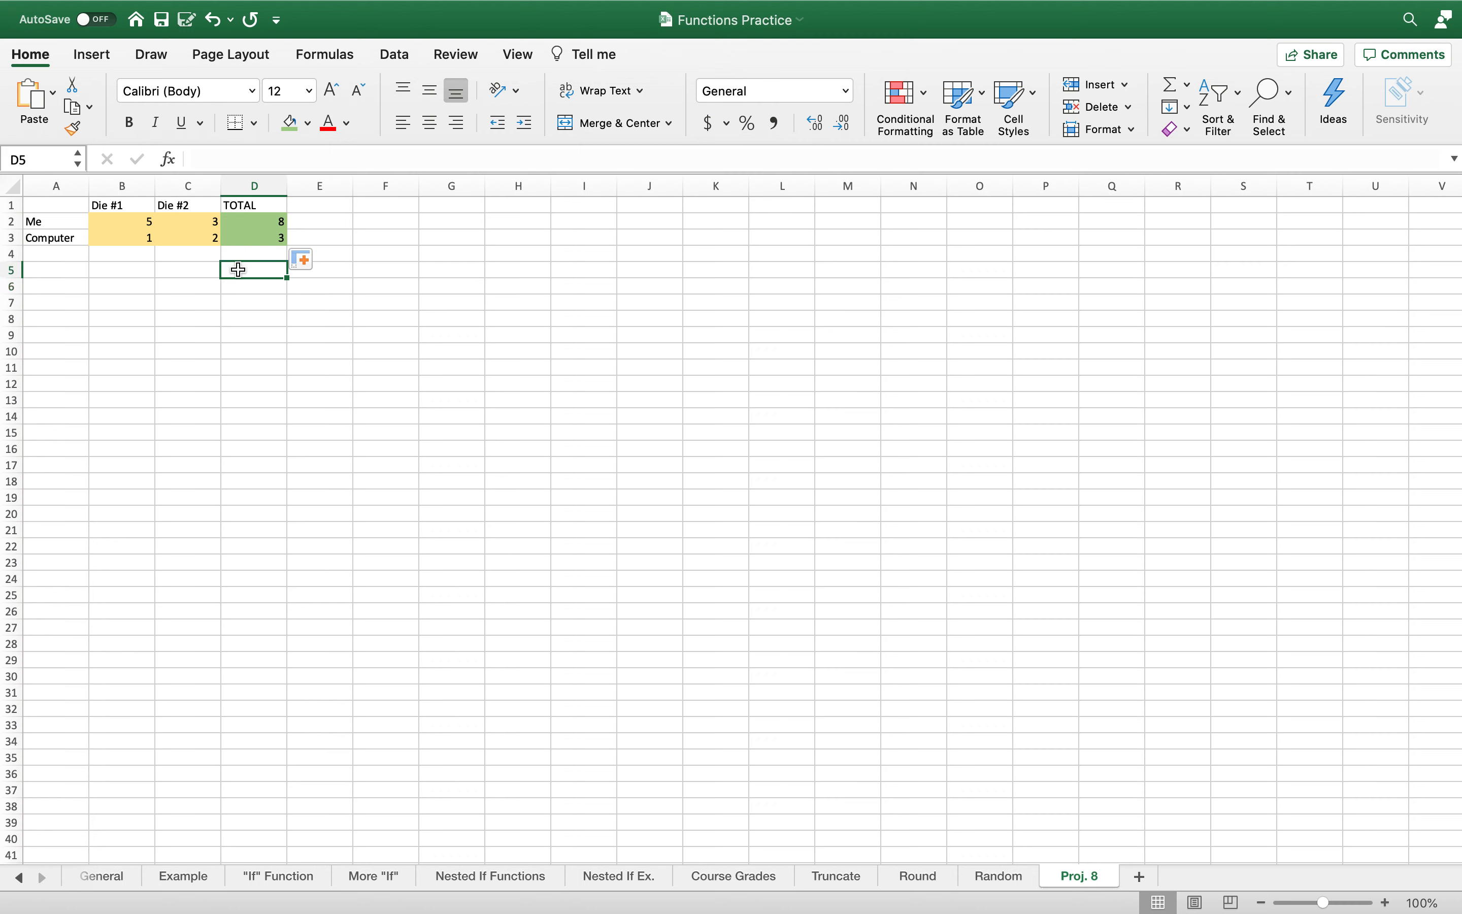
pyautogui.click(309, 123)
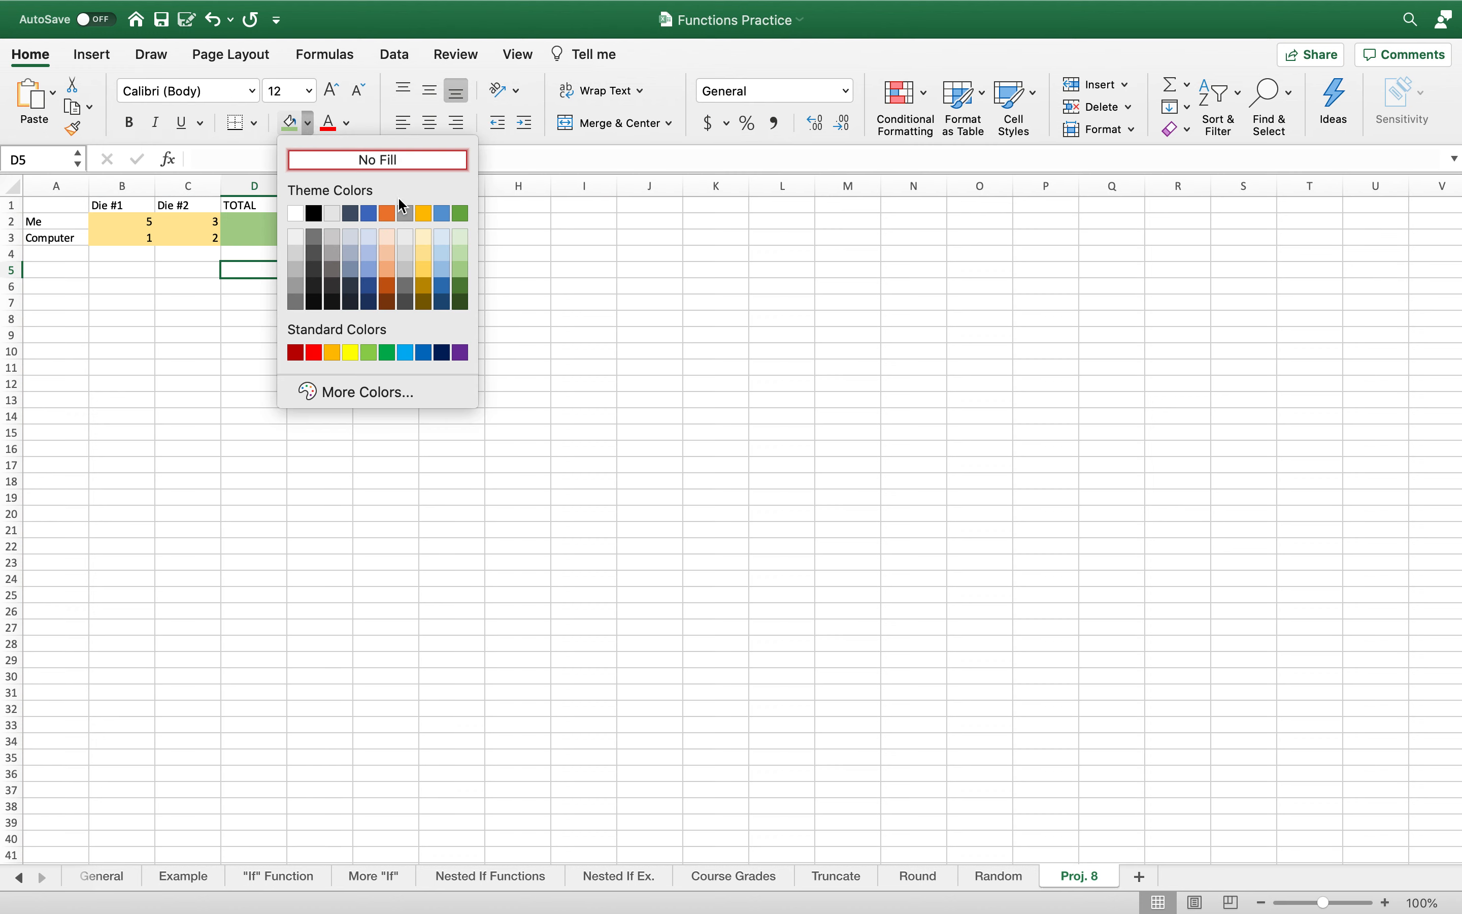
pyautogui.click(444, 256)
pyautogui.click(244, 236)
pyautogui.click(245, 270)
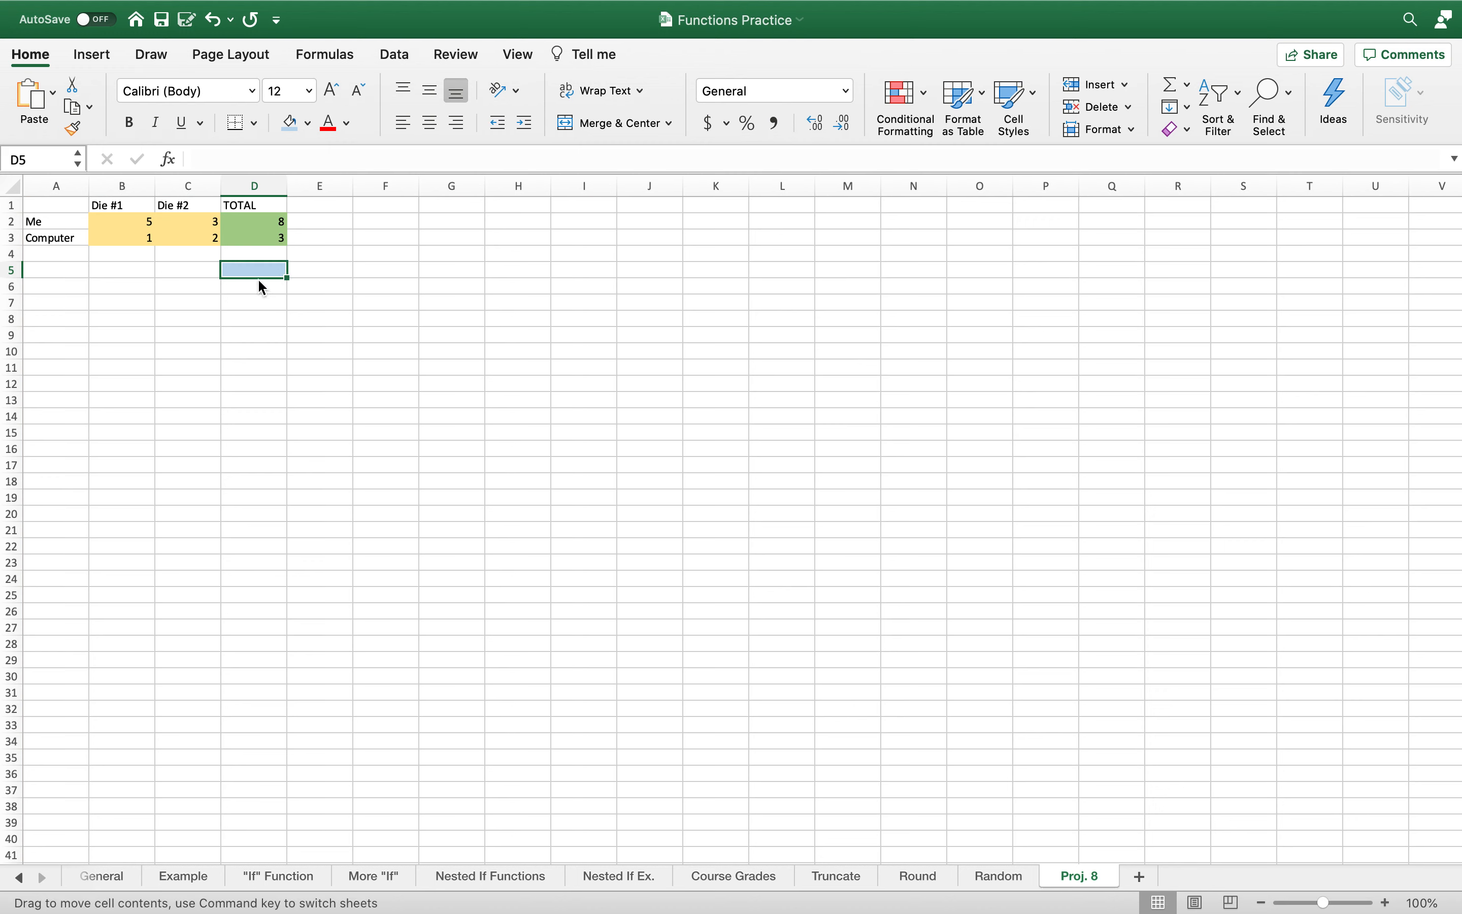
pyautogui.click(250, 300)
pyautogui.click(39, 221)
pyautogui.click(67, 237)
# Start an IF formula in D5 that returns "I Win!" when D2>D3
pyautogui.click(263, 273)
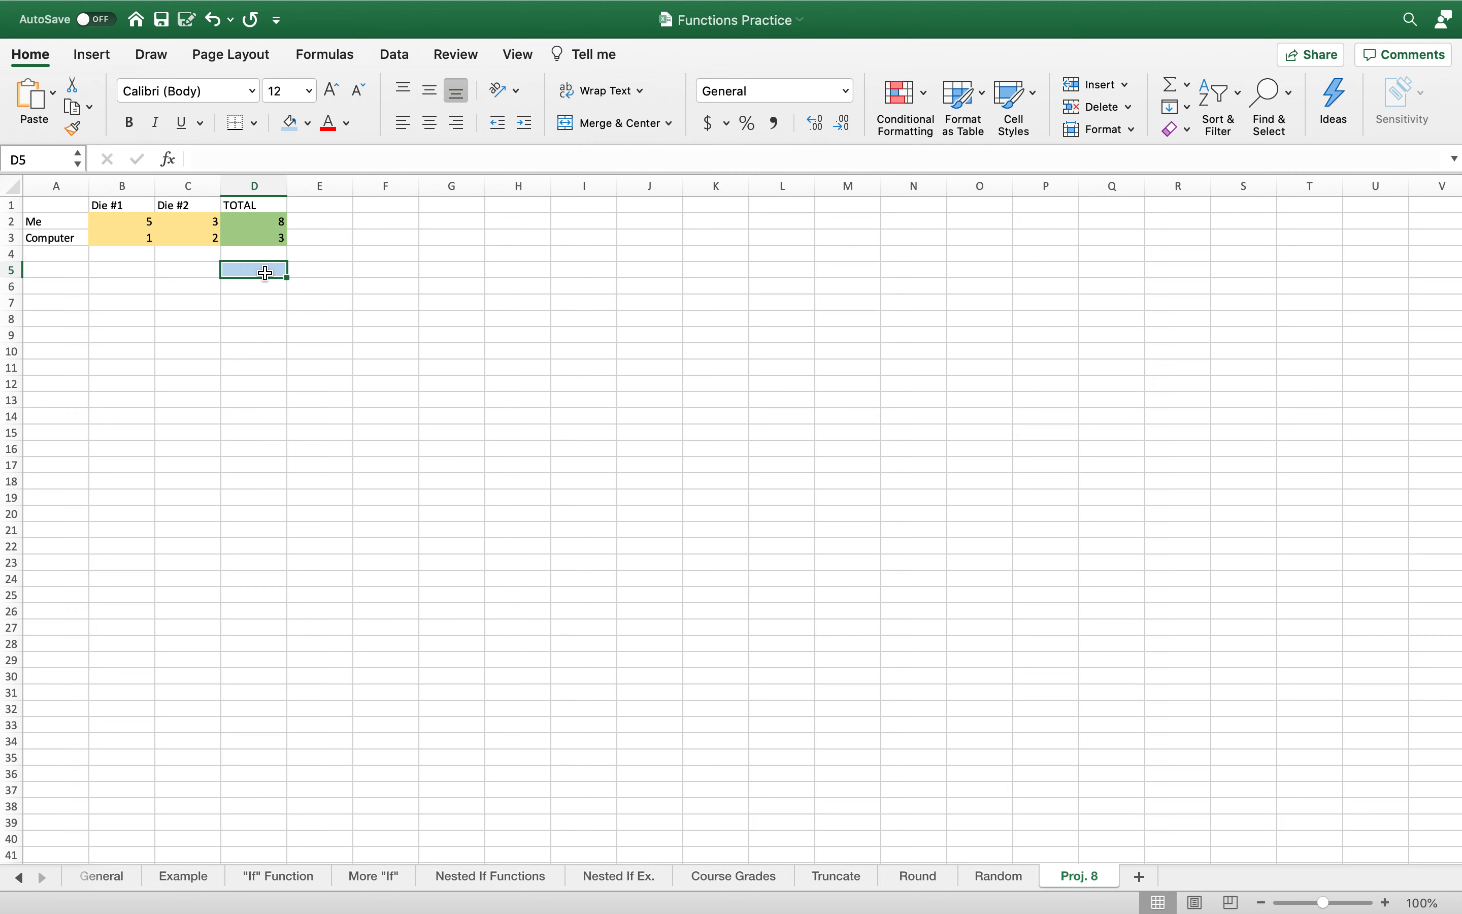
pyautogui.doubleClick(257, 273)
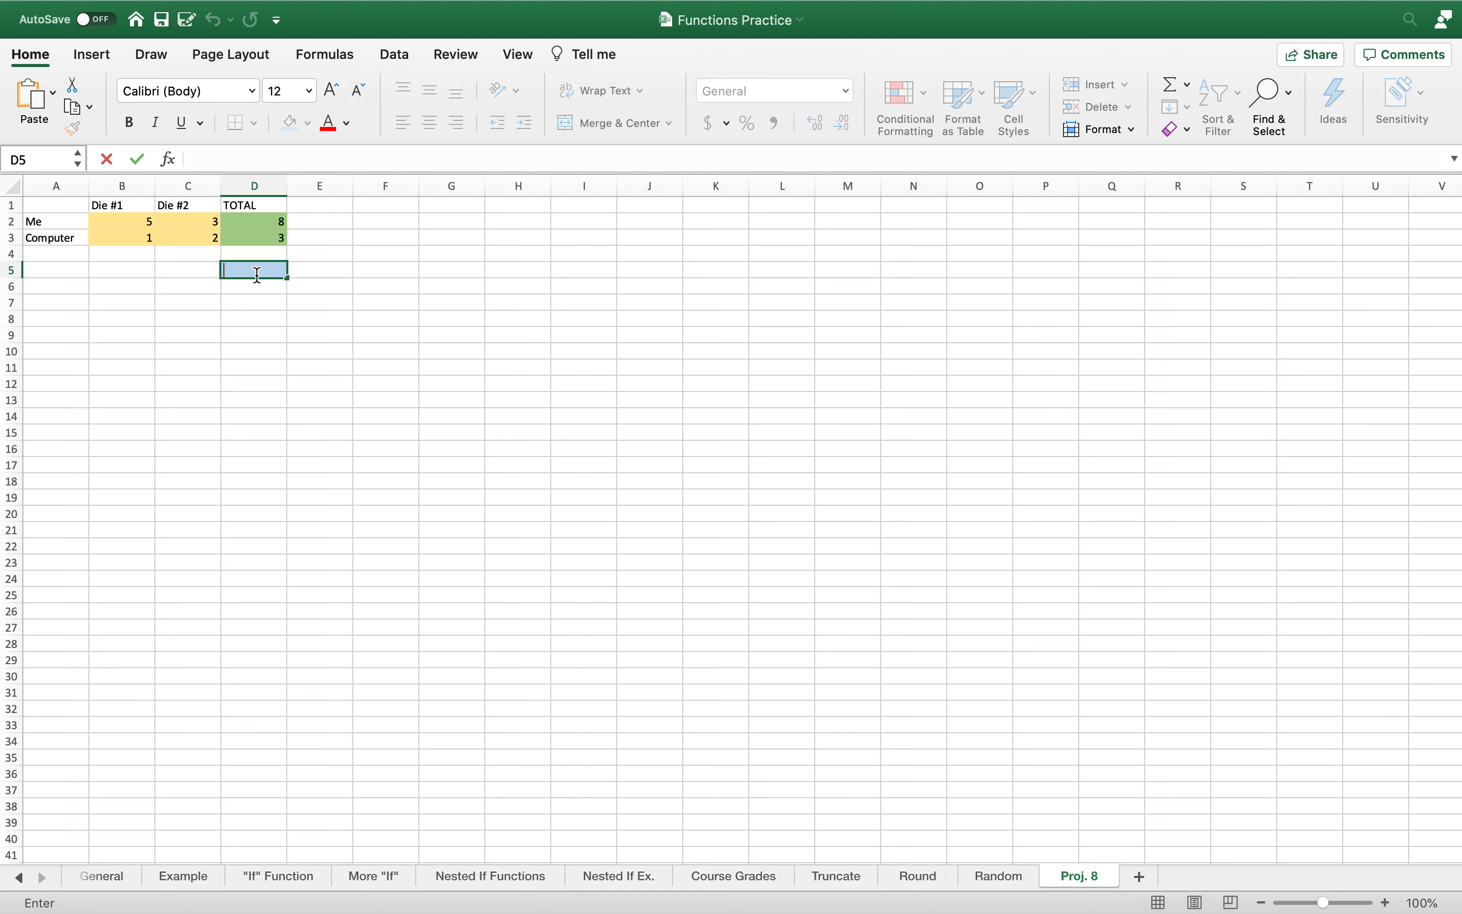
pyautogui.write('=')
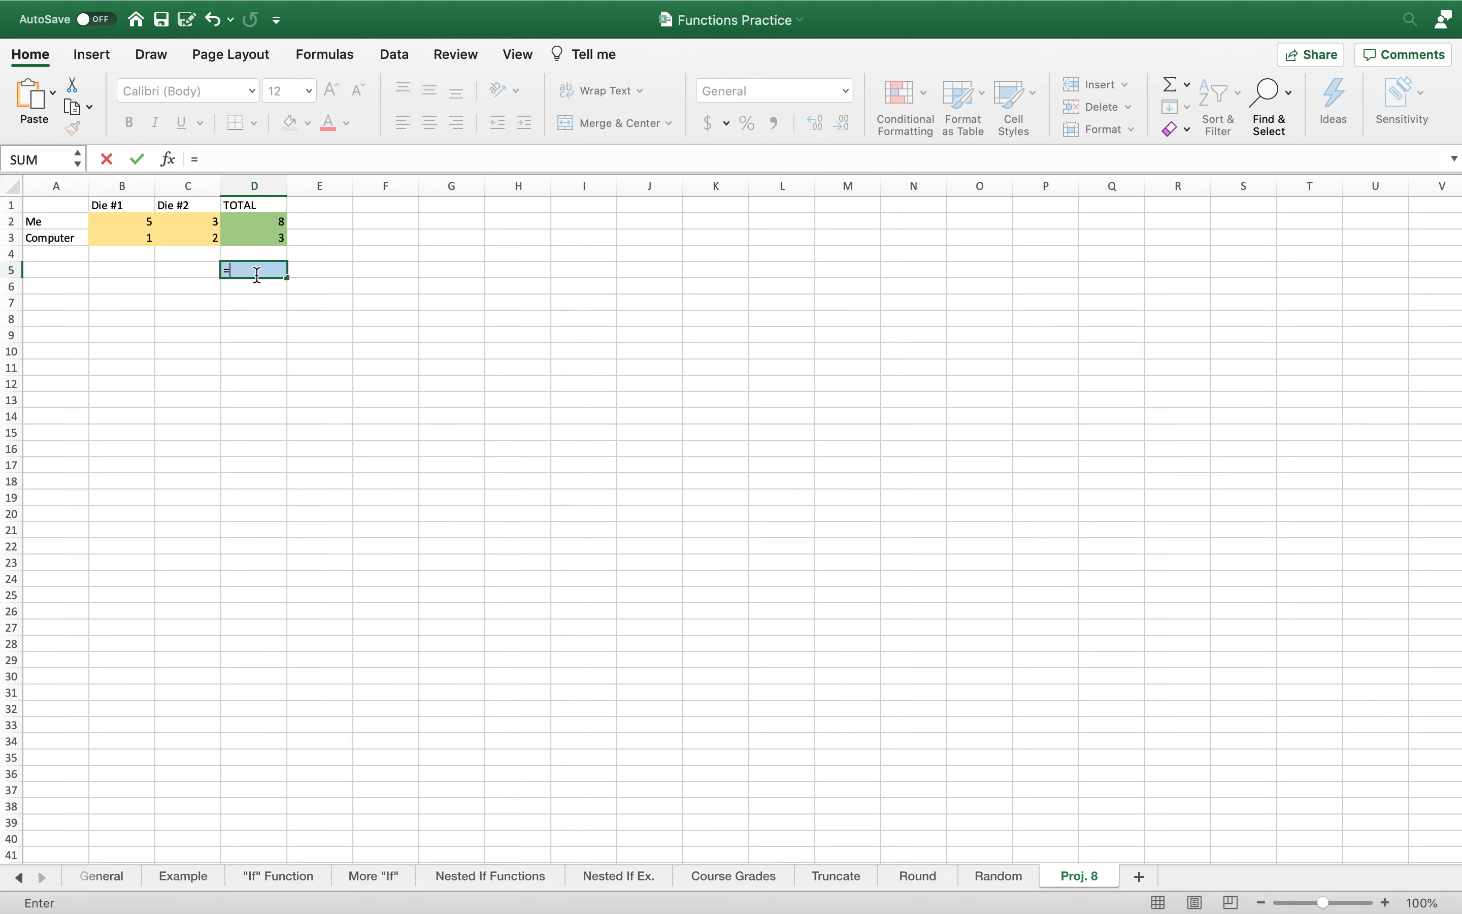
pyautogui.write('IF')
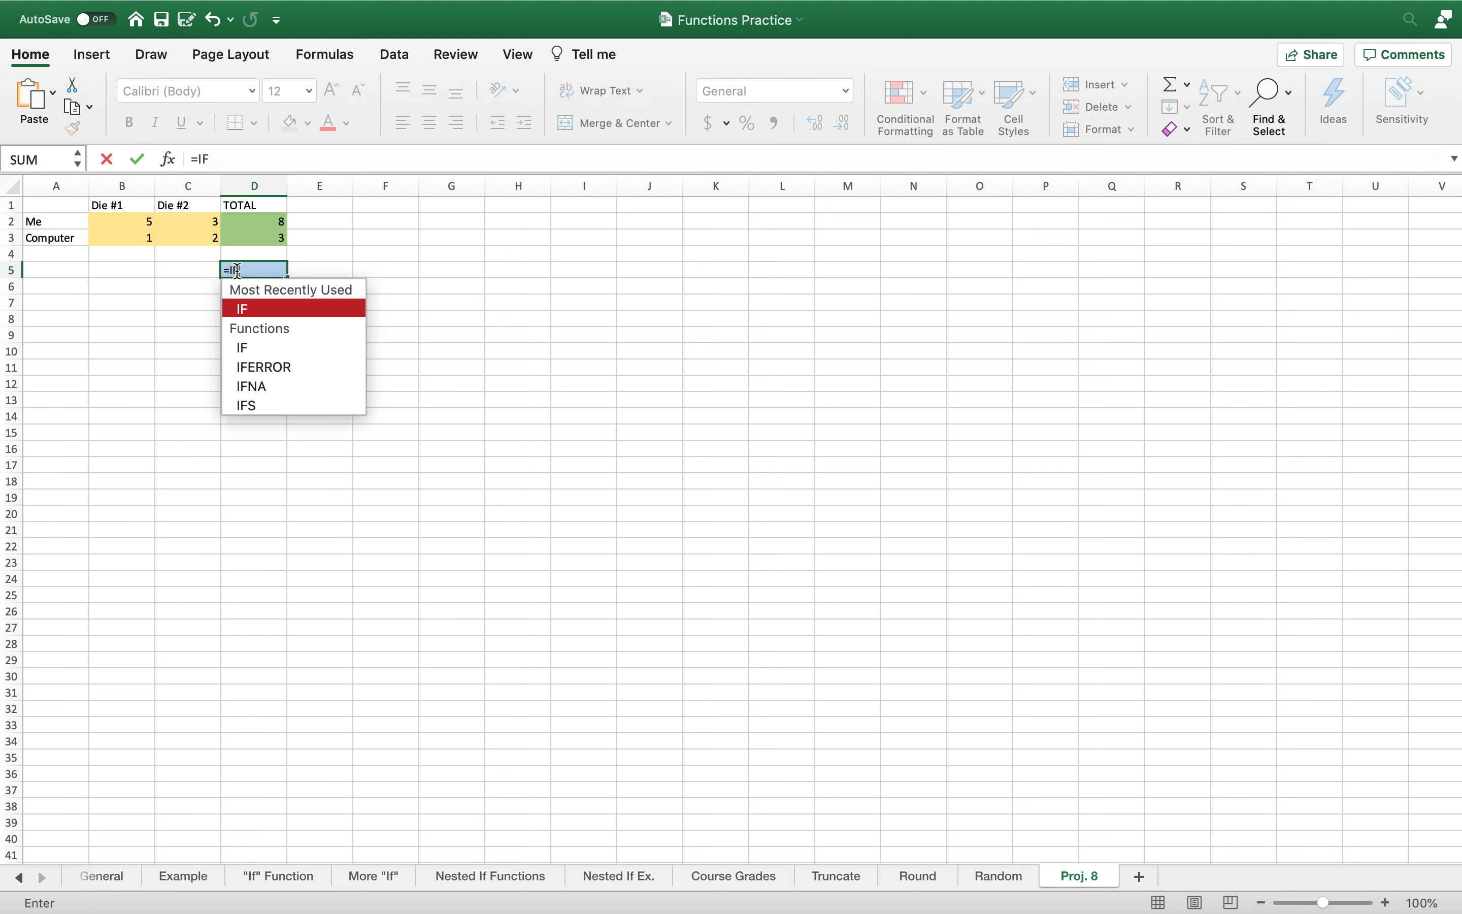
pyautogui.write('(')
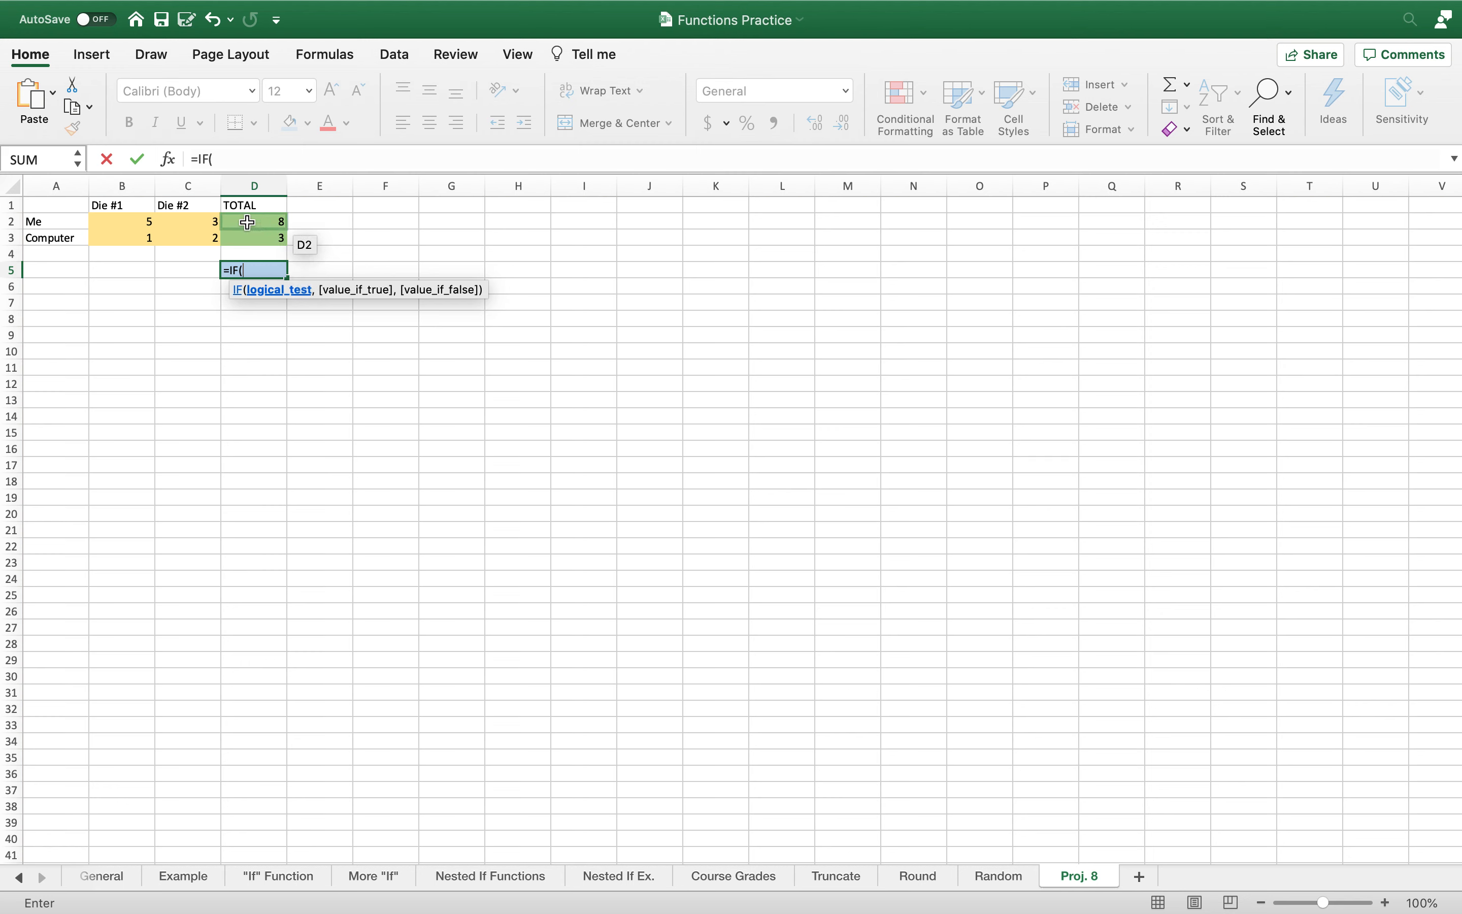
pyautogui.click(248, 274)
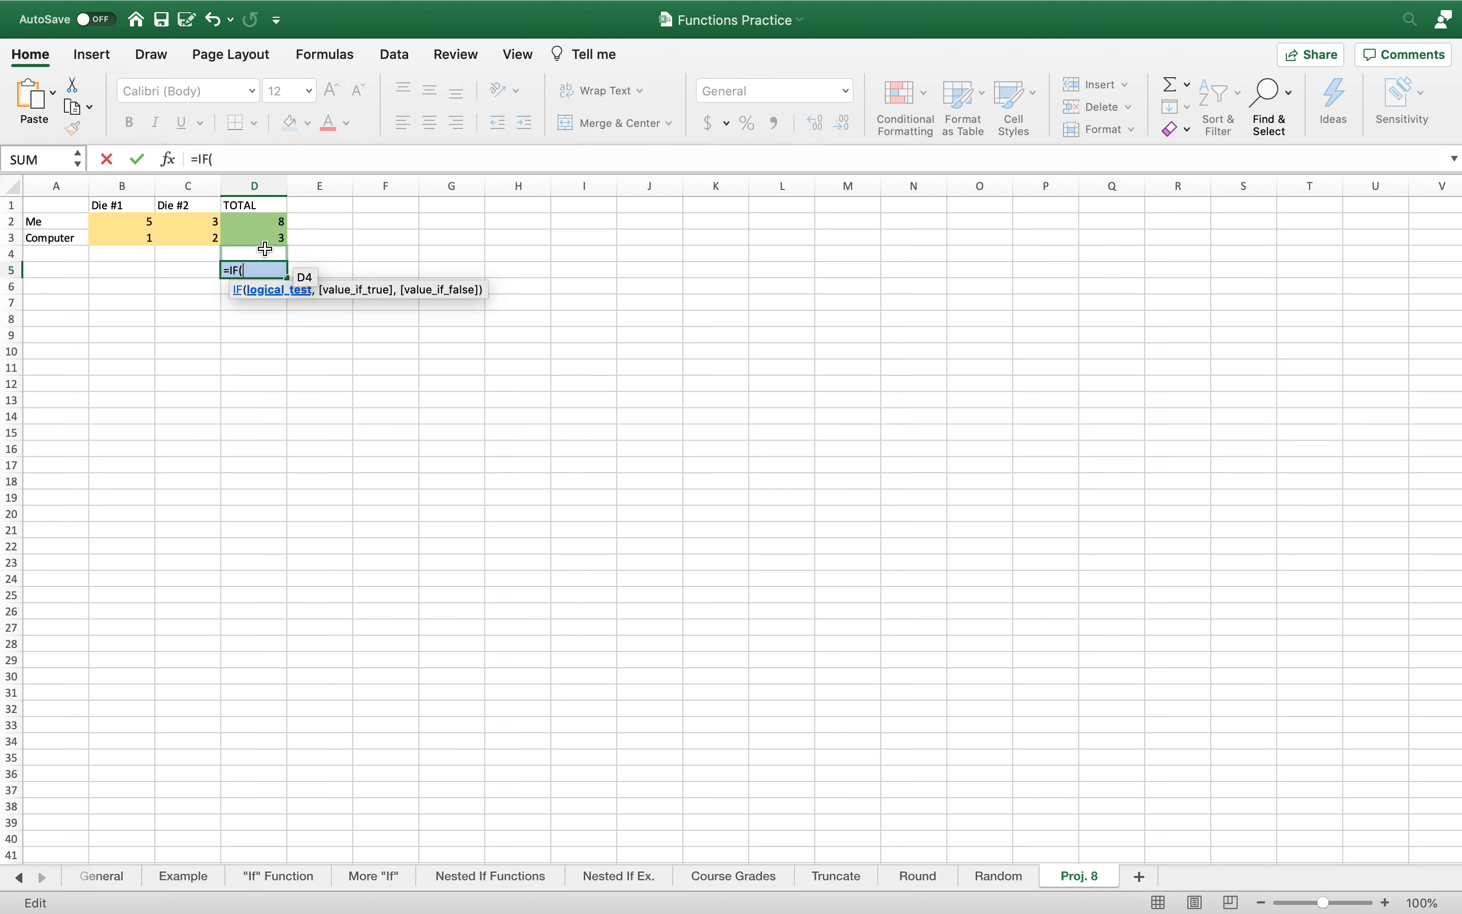
pyautogui.write('D')
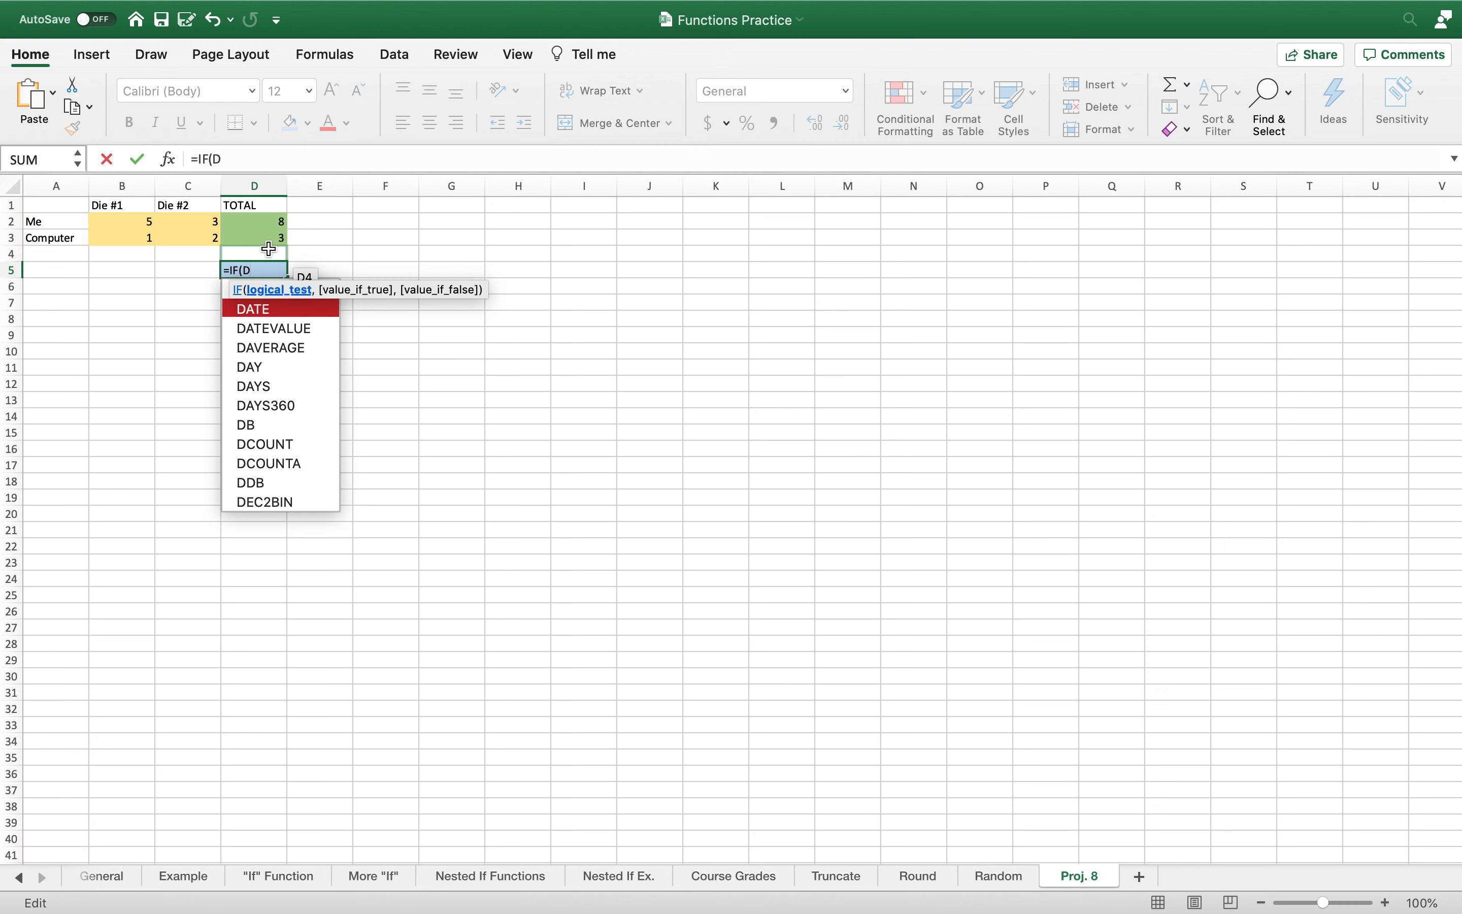
pyautogui.write('2')
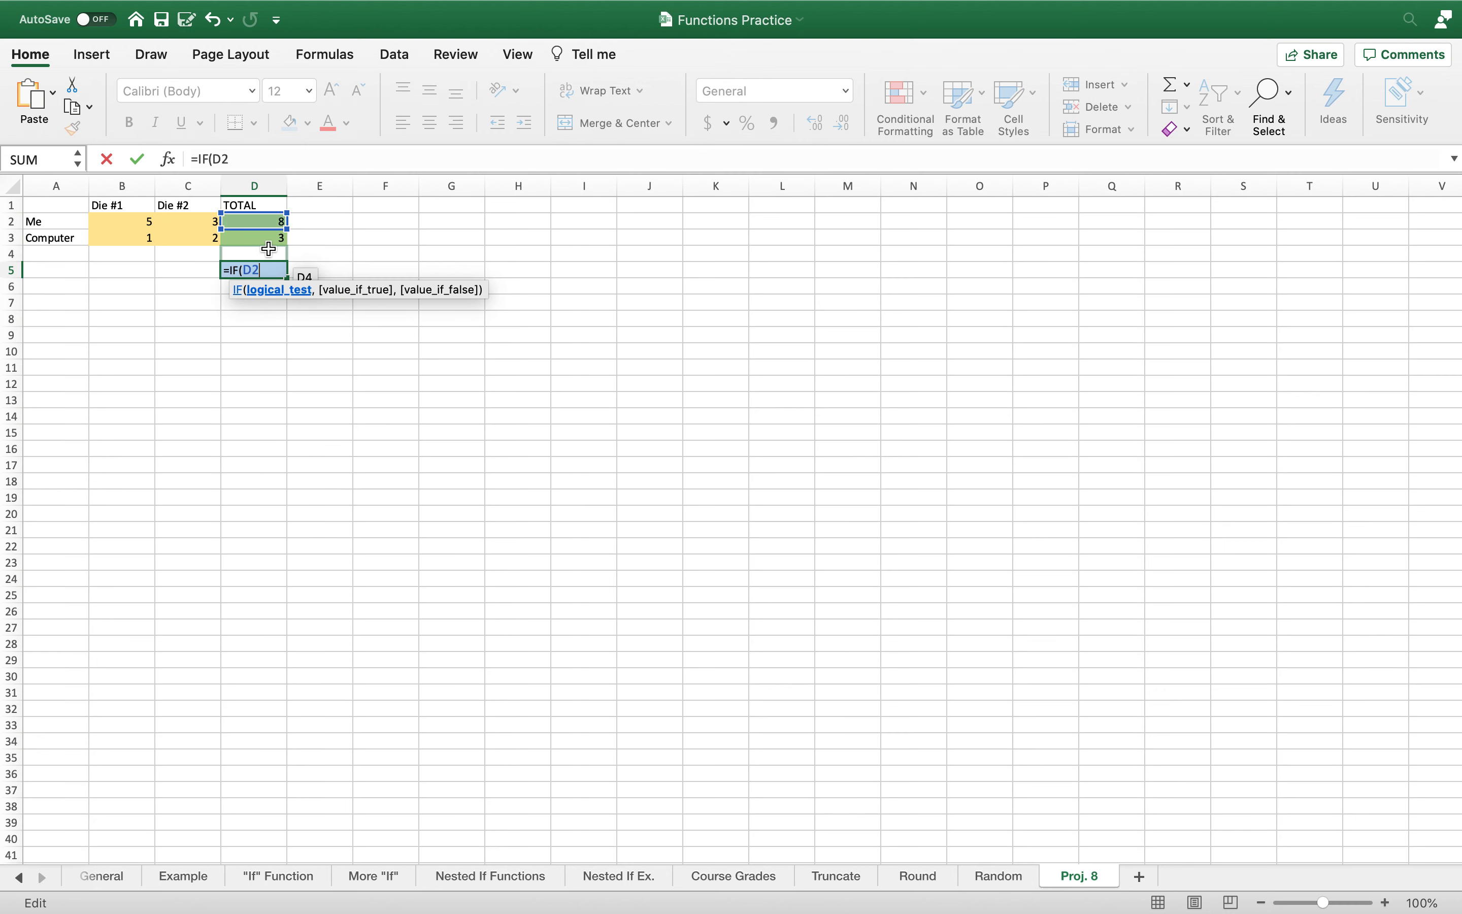
pyautogui.write('>D3')
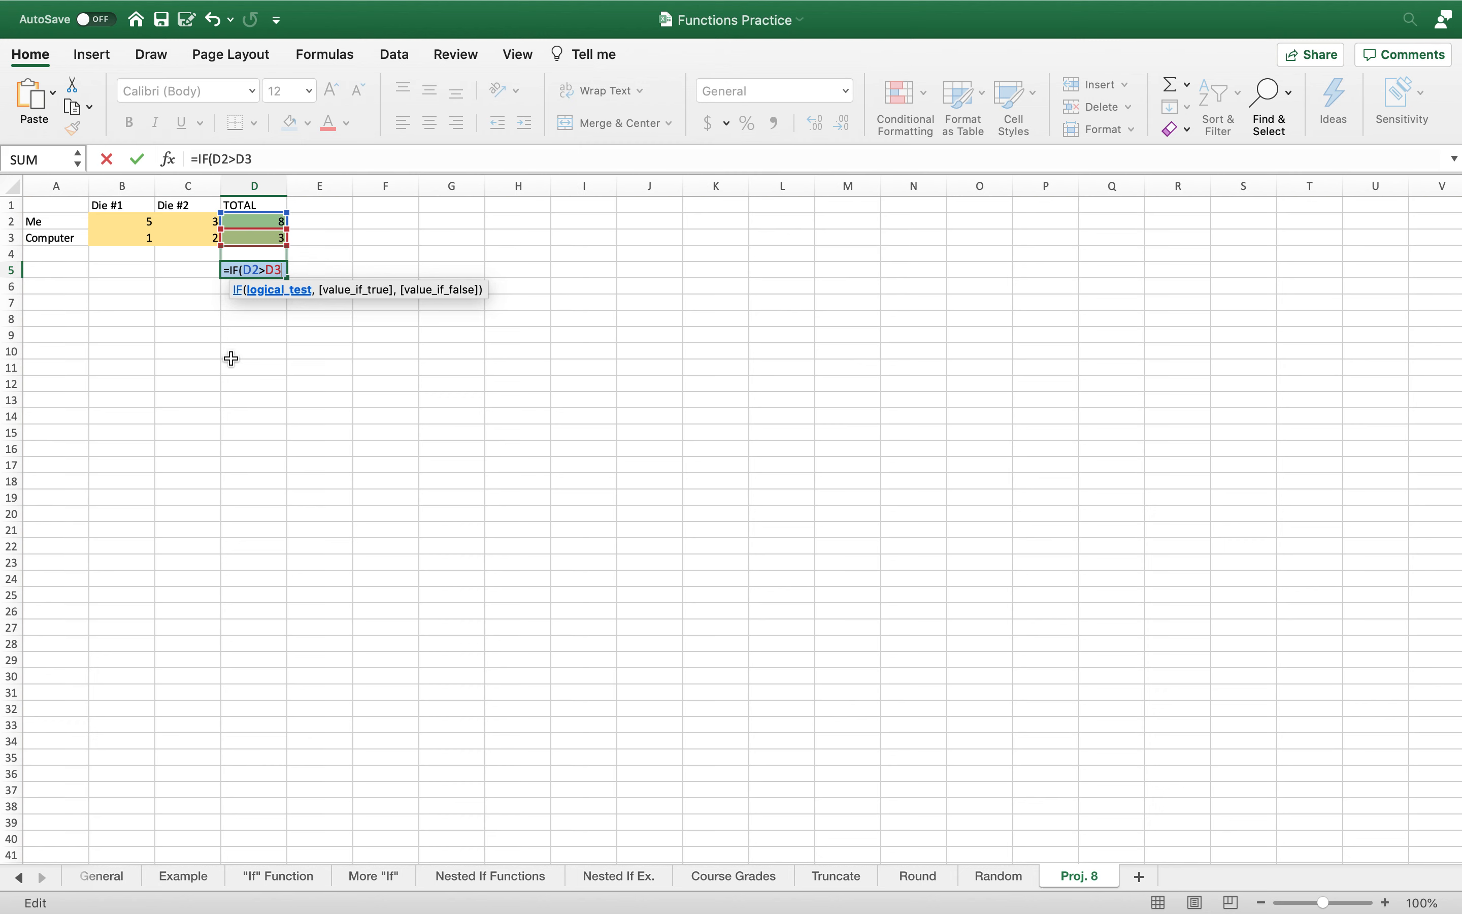
pyautogui.write(',')
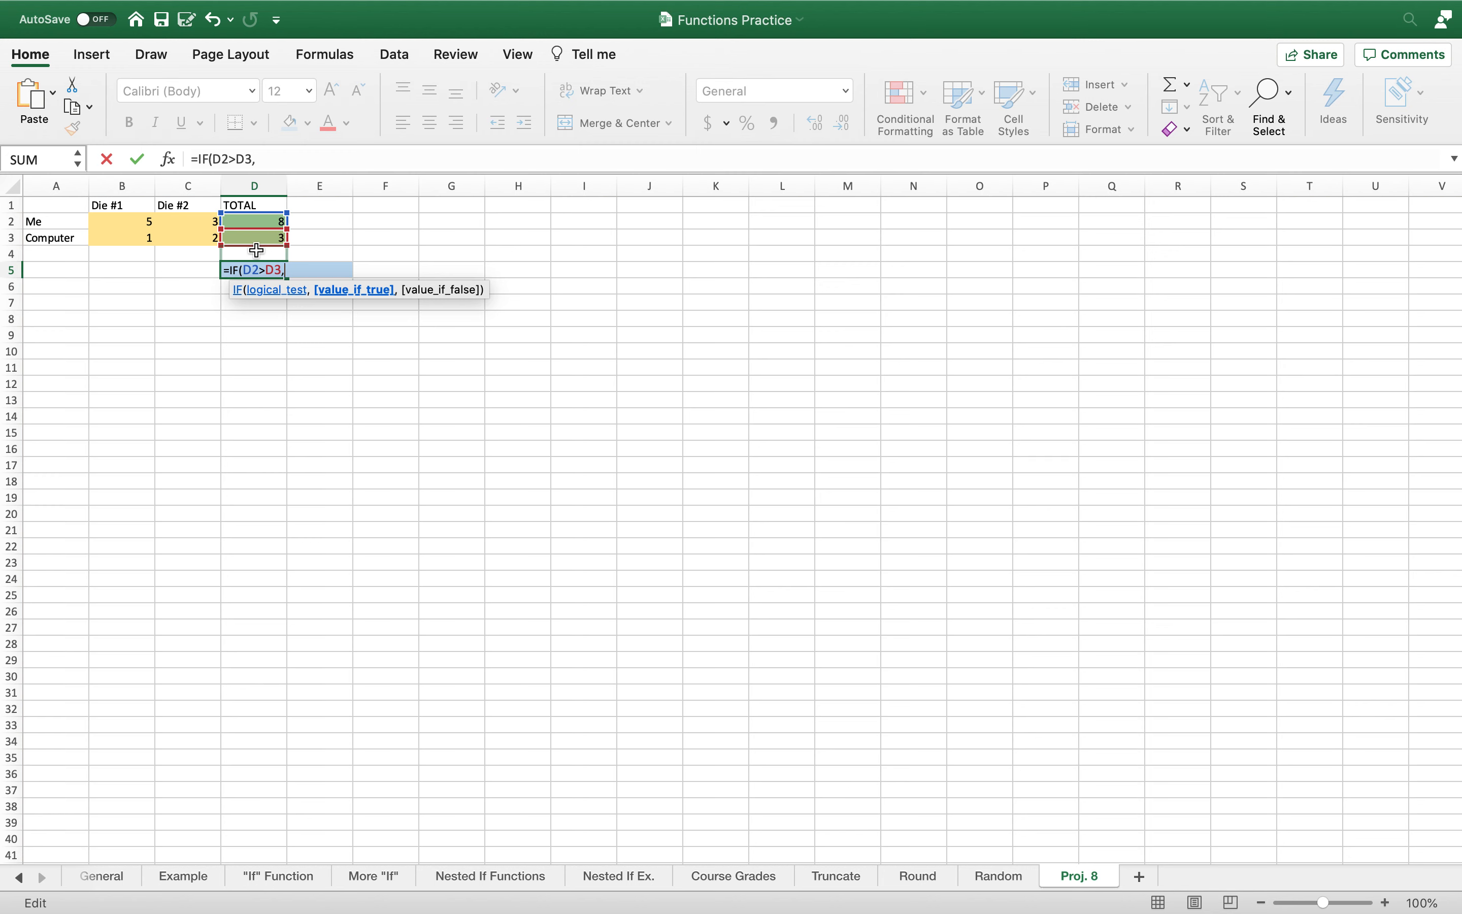
pyautogui.write('"I Win!')
pyautogui.write(',')
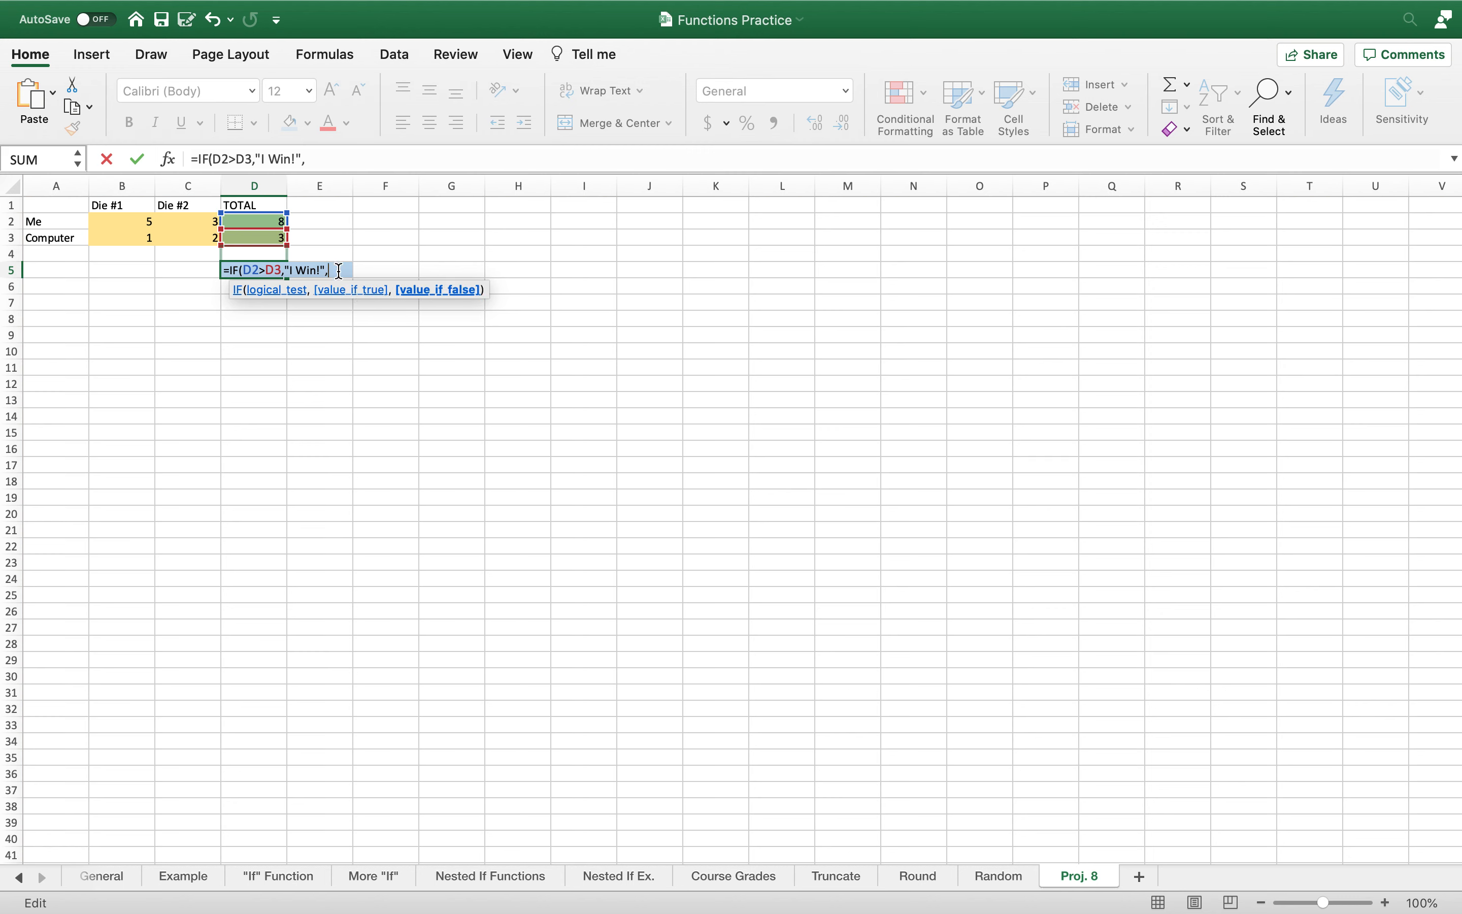
# Nest a second IF as the value if false in the D5 formula, returning "We Tied!" when D2=D3
pyautogui.write('IF')
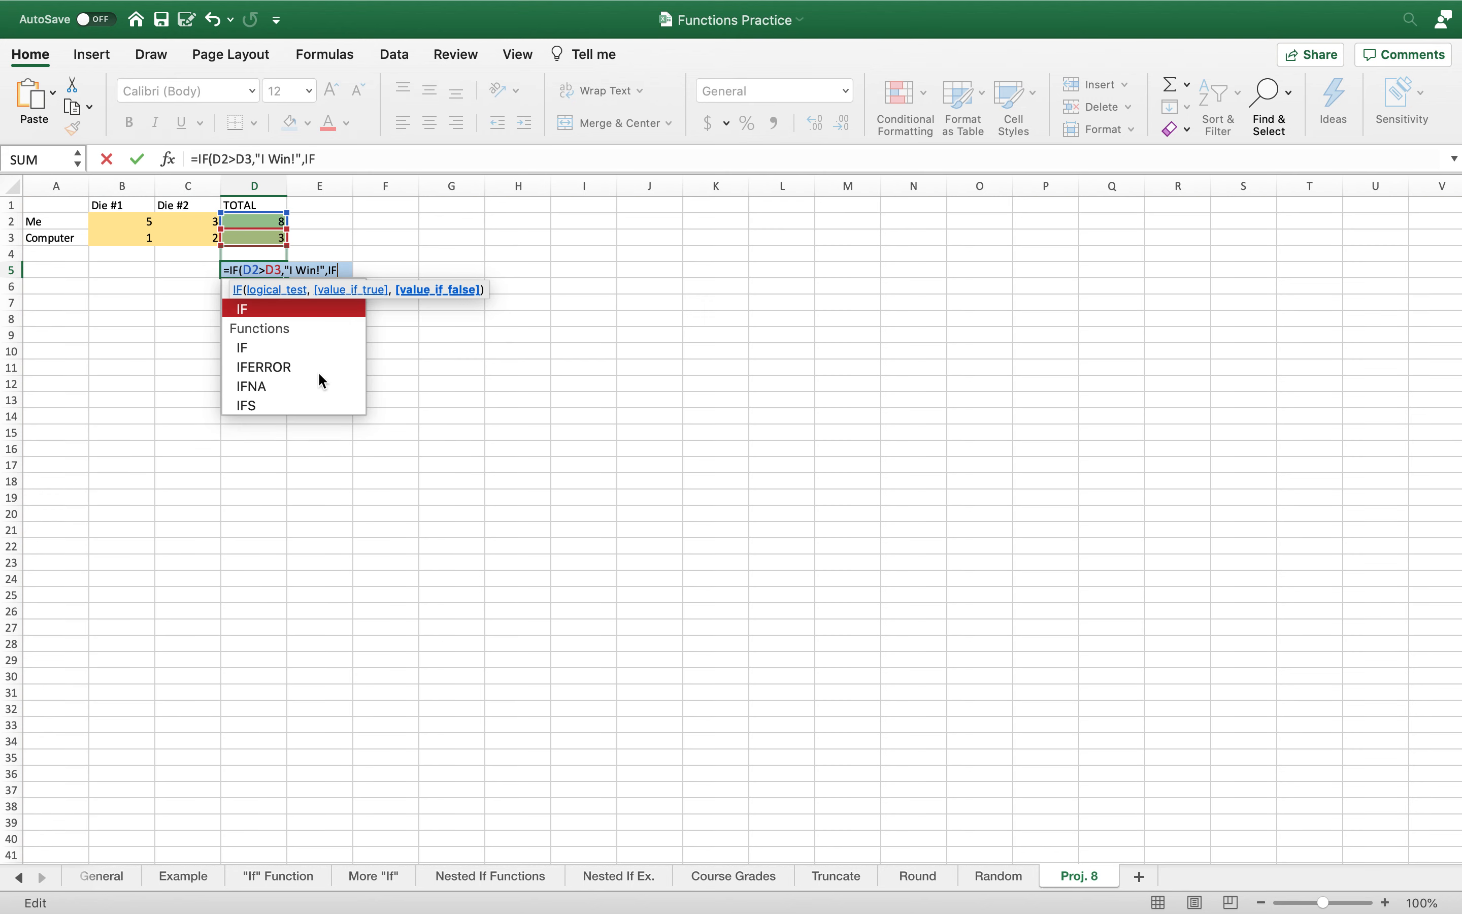
pyautogui.write('(')
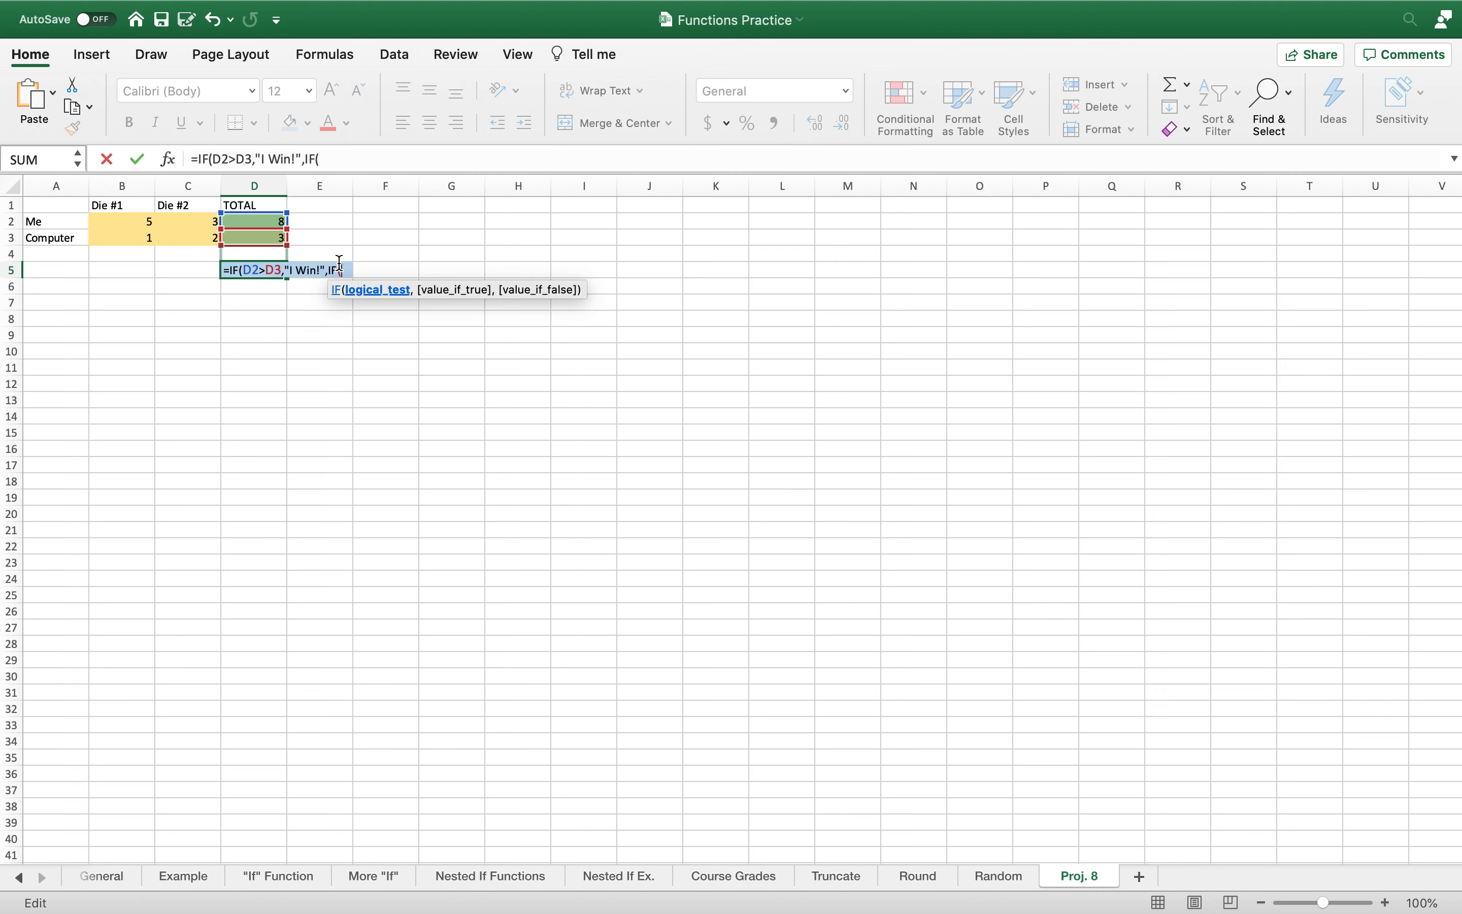
pyautogui.write('D2=D3')
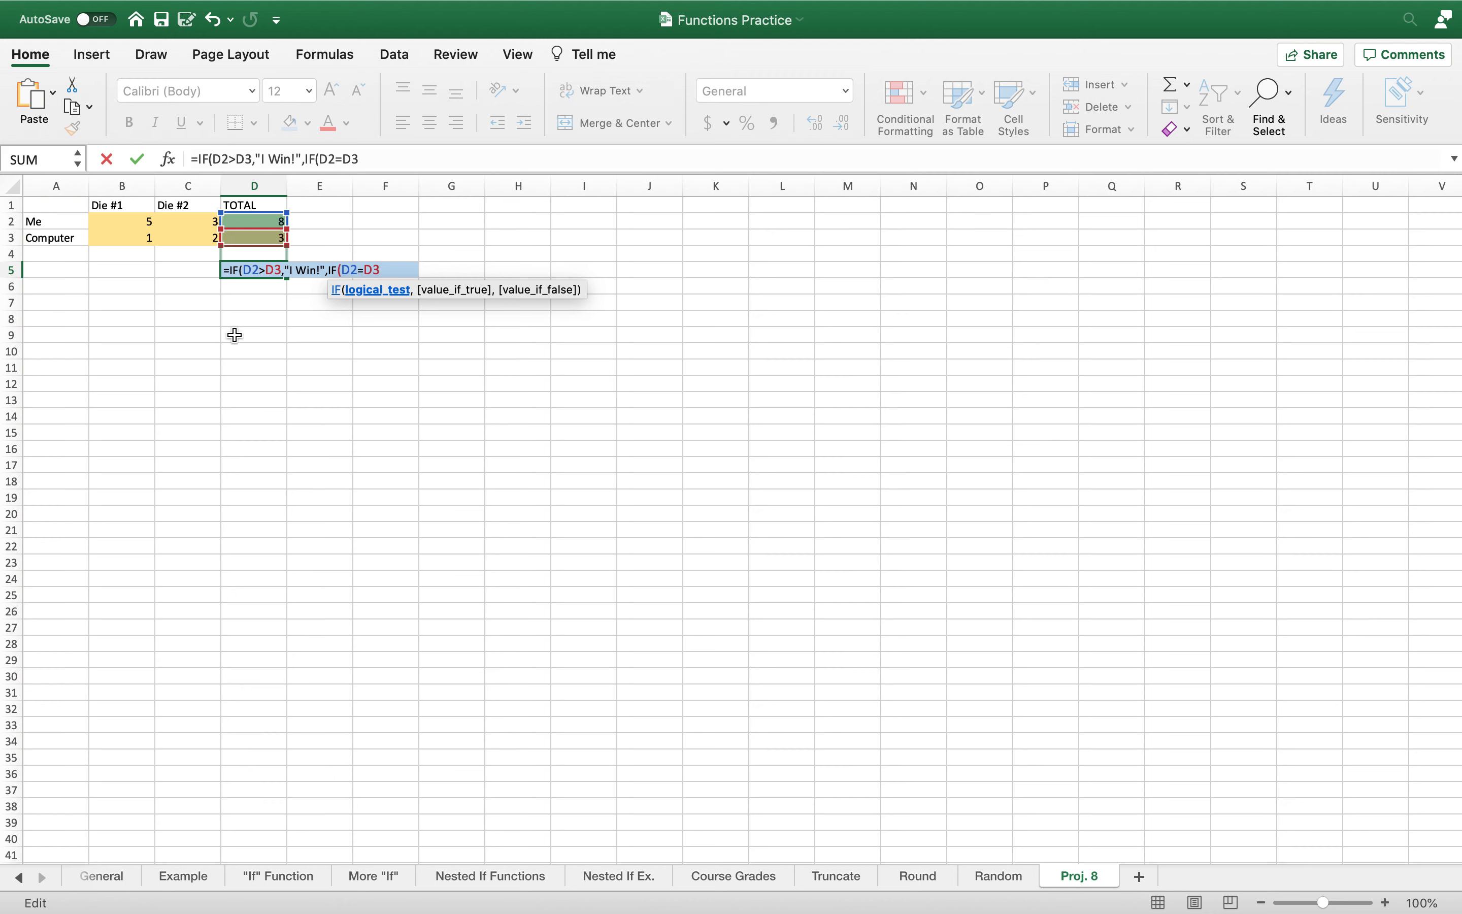
pyautogui.write(',')
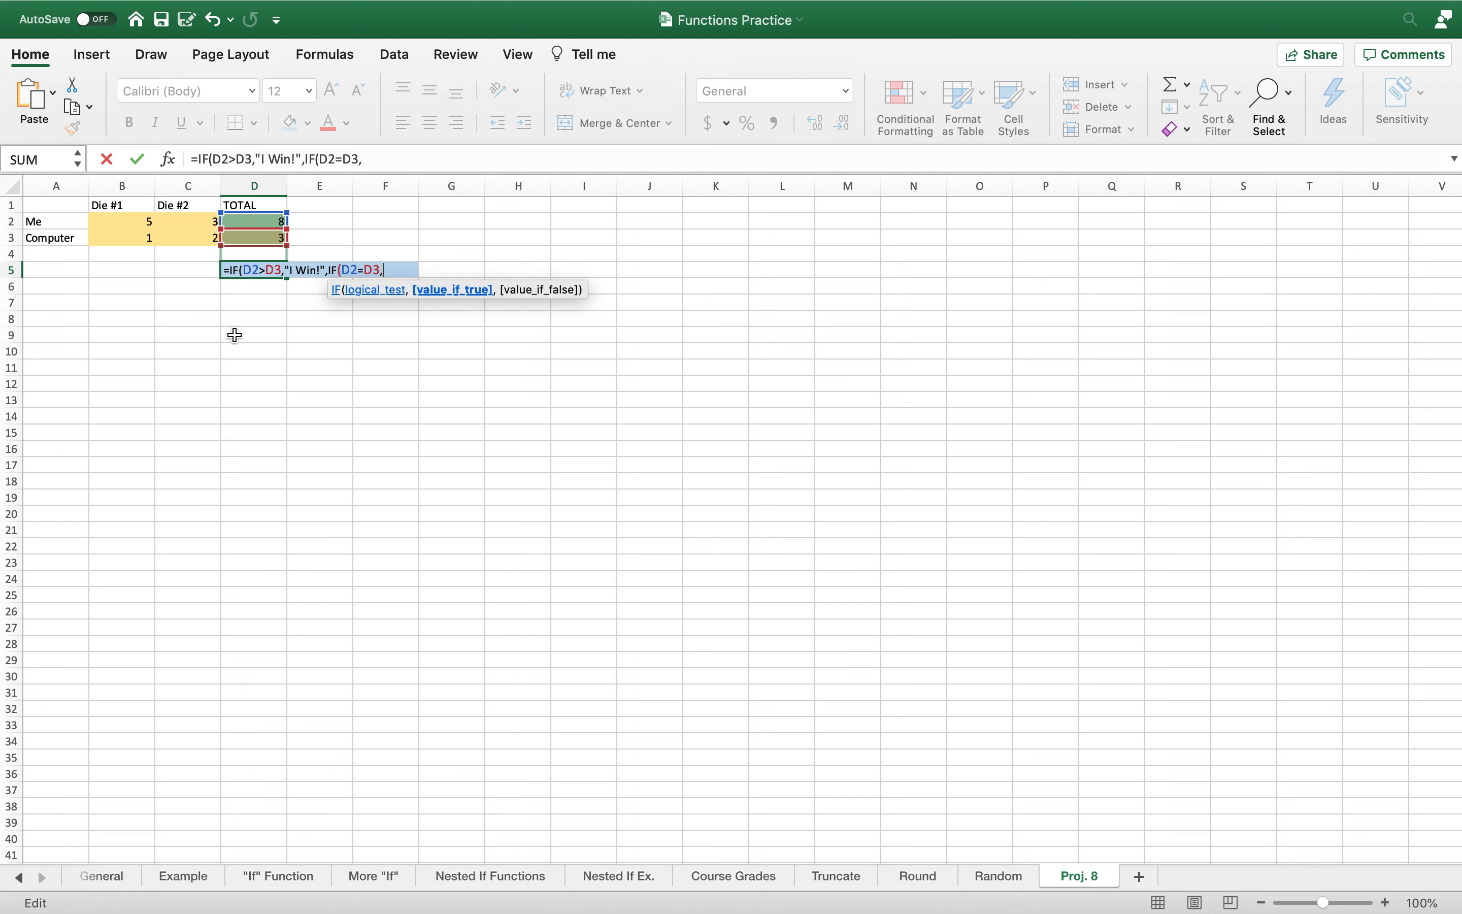
pyautogui.write('"We Tied!')
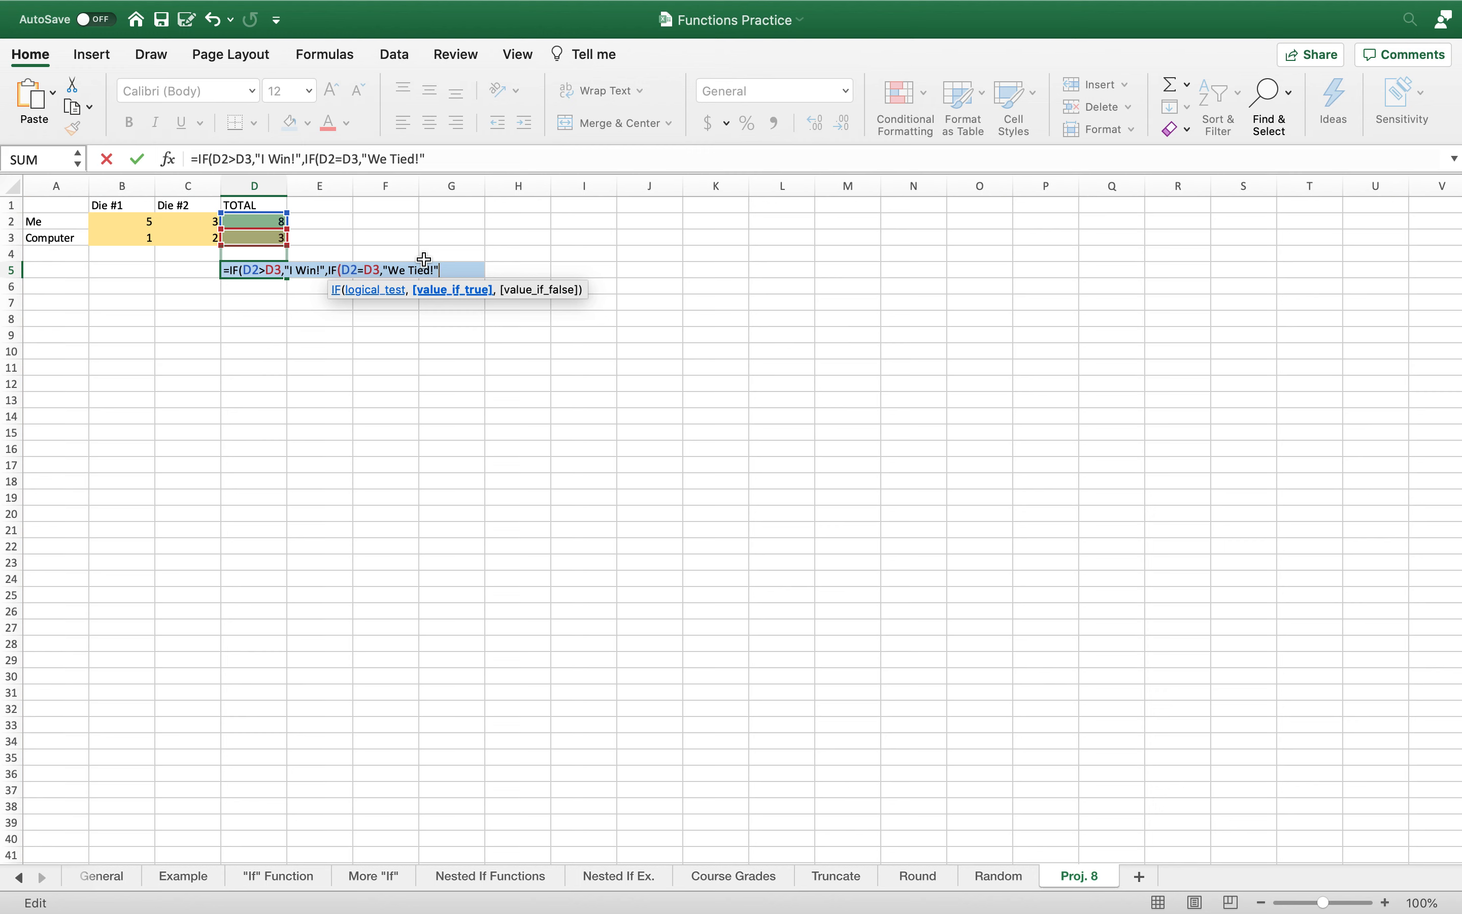
pyautogui.write(',')
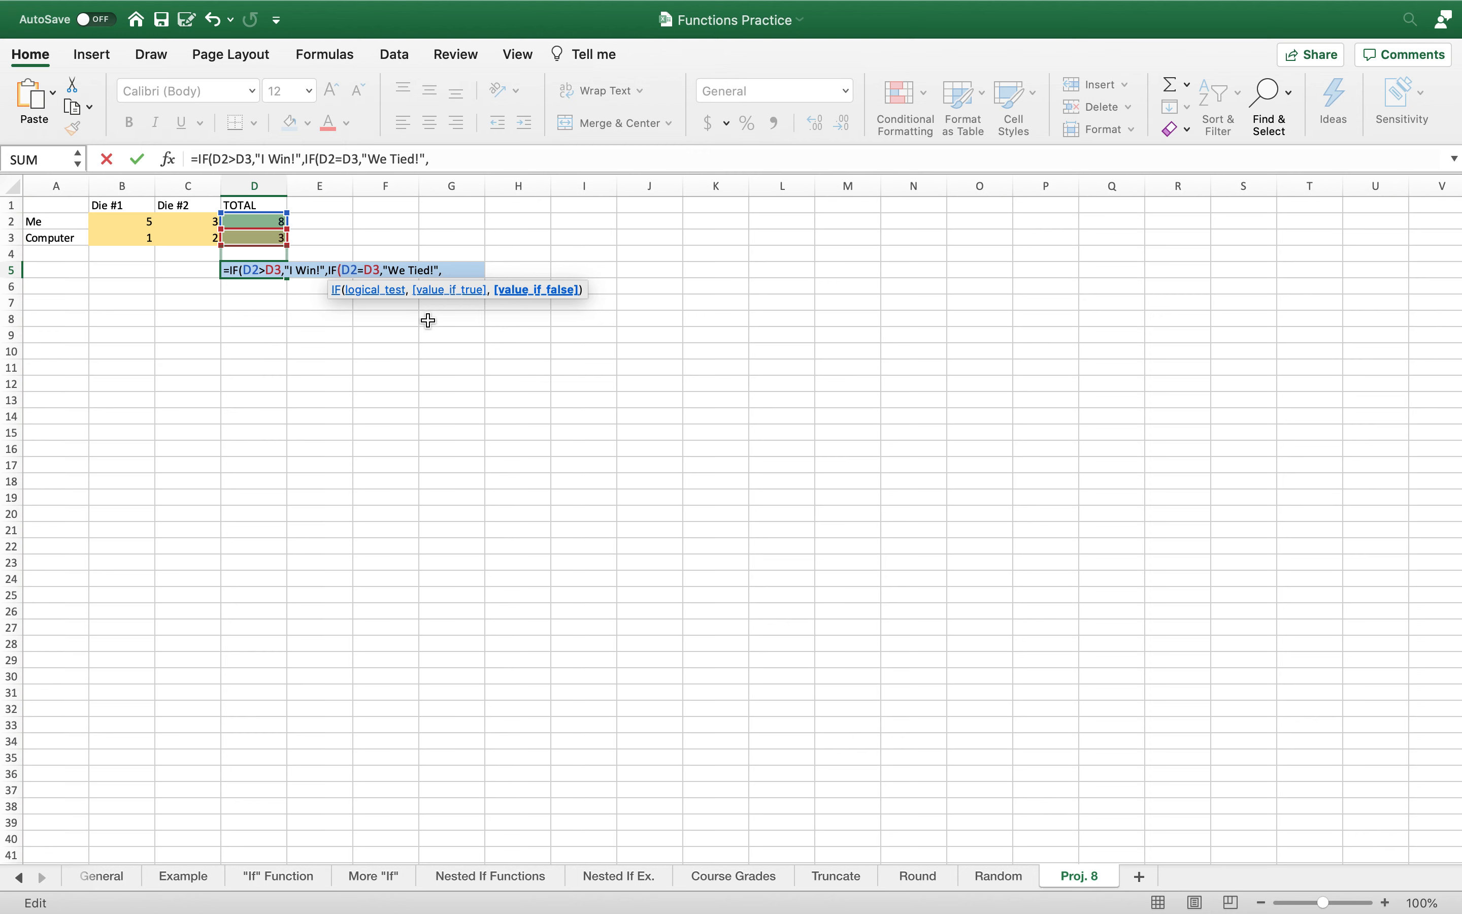
# Try "I Lost!" as the nested IF's value if false in the D5 formula
pyautogui.write('We')
pyautogui.press('BackSpace')
pyautogui.press('BackSpace')
pyautogui.write('I Lost!"')
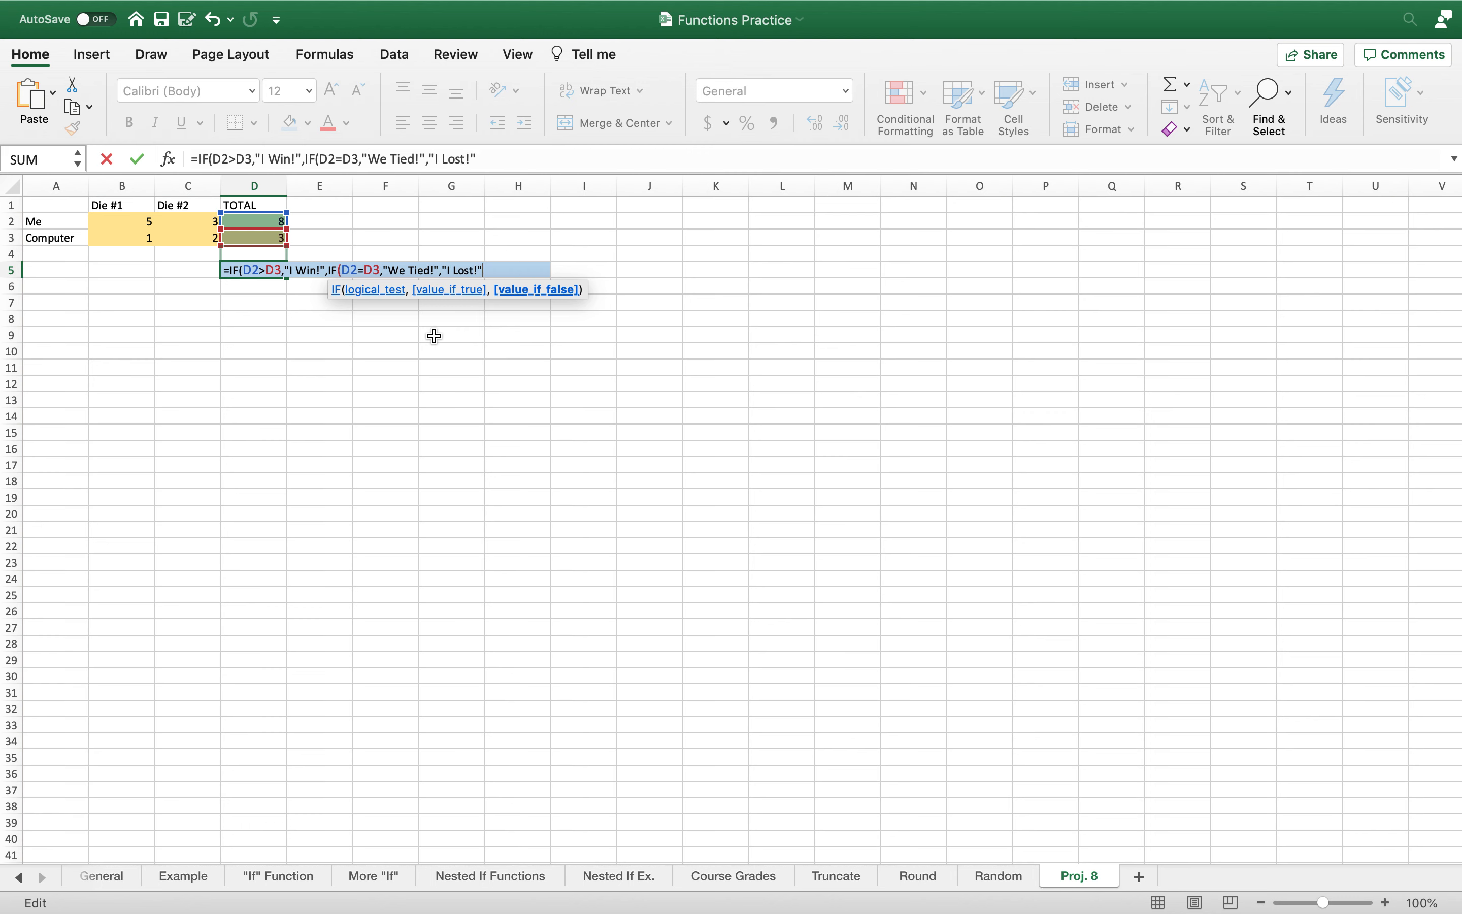
# Replace the nested IF's value if false with "Computer Wins!", close both IF functions and enter the D5 formula
pyautogui.doubleClick(460, 273)
pyautogui.press('BackSpace')
pyautogui.press('BackSpace')
pyautogui.press('BackSpace')
pyautogui.write('The')
pyautogui.press('BackSpace')
pyautogui.press('BackSpace')
pyautogui.press('BackSpace')
pyautogui.press('BackSpace')
pyautogui.write('Computer Wins!"')
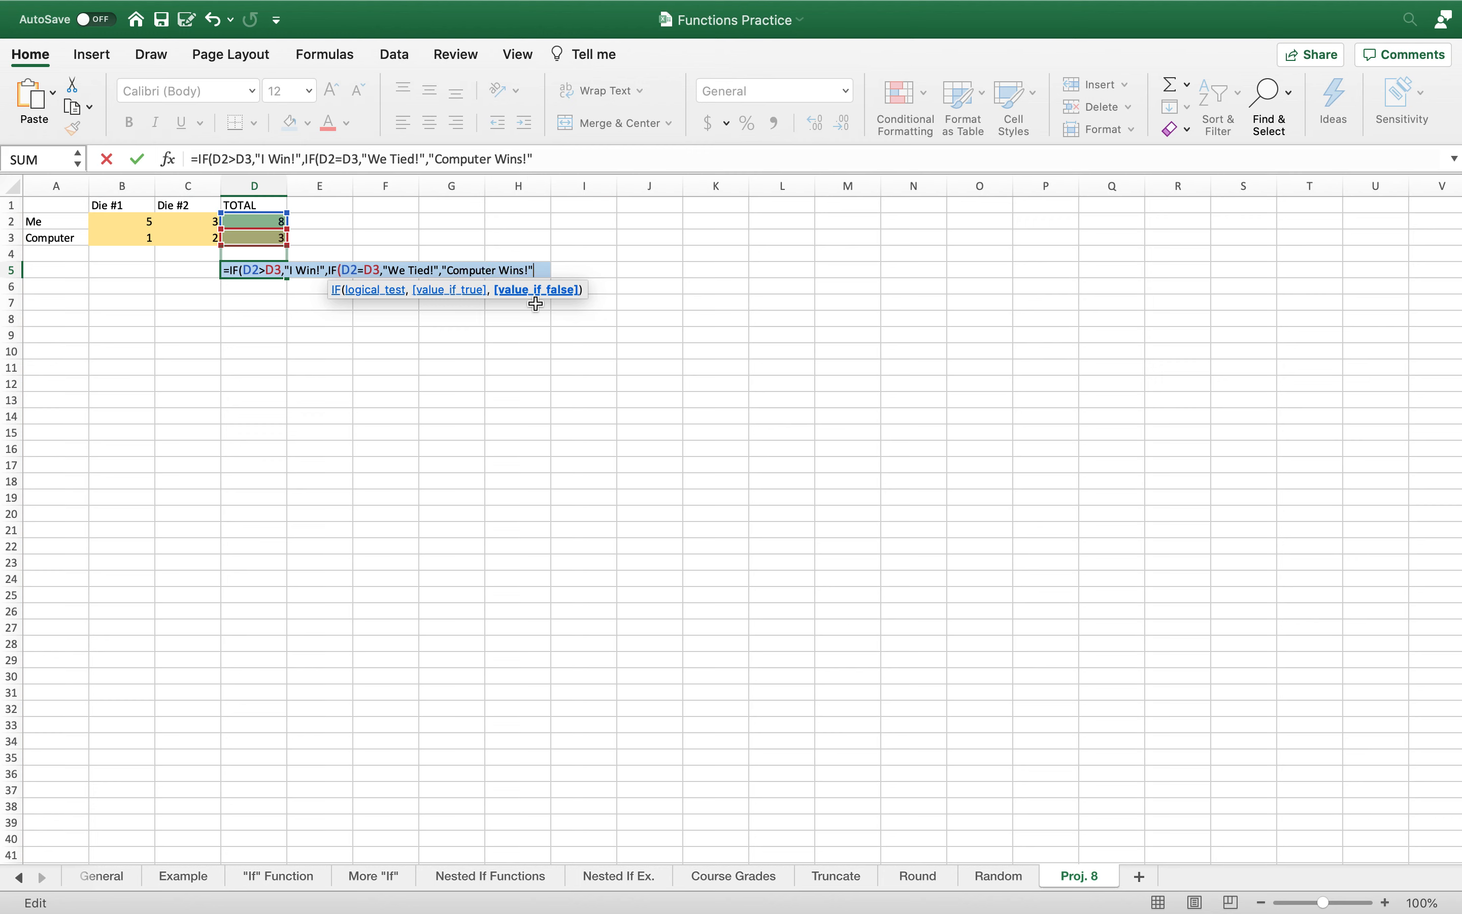
pyautogui.write(')')
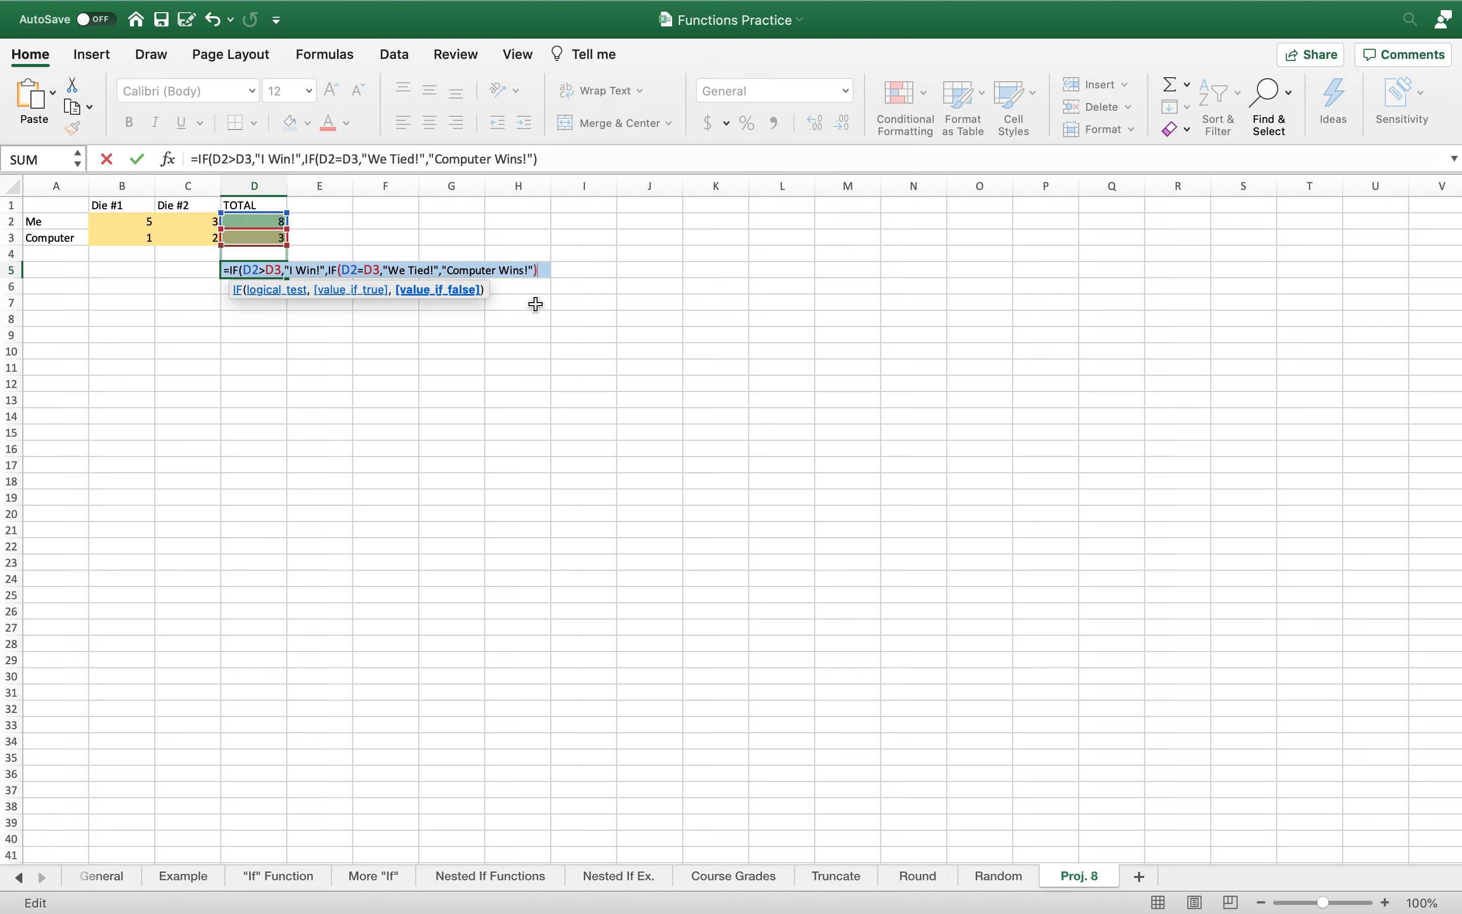
pyautogui.write(')')
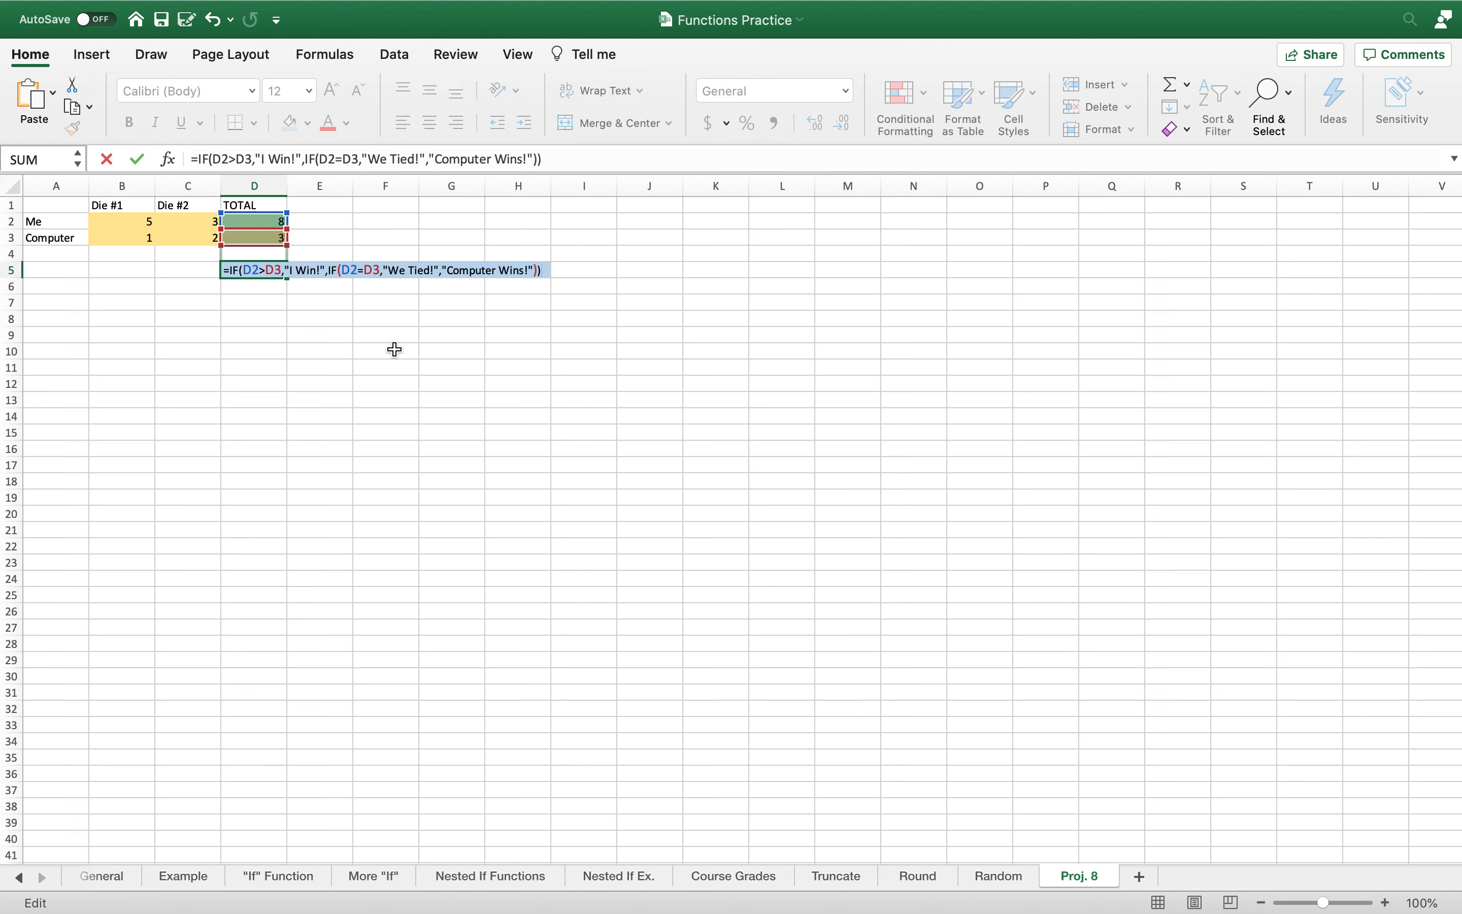
pyautogui.press('Return')
# Check the D5 result against the Me total, and recalculate twice to test it with new dice rolls
pyautogui.click(264, 272)
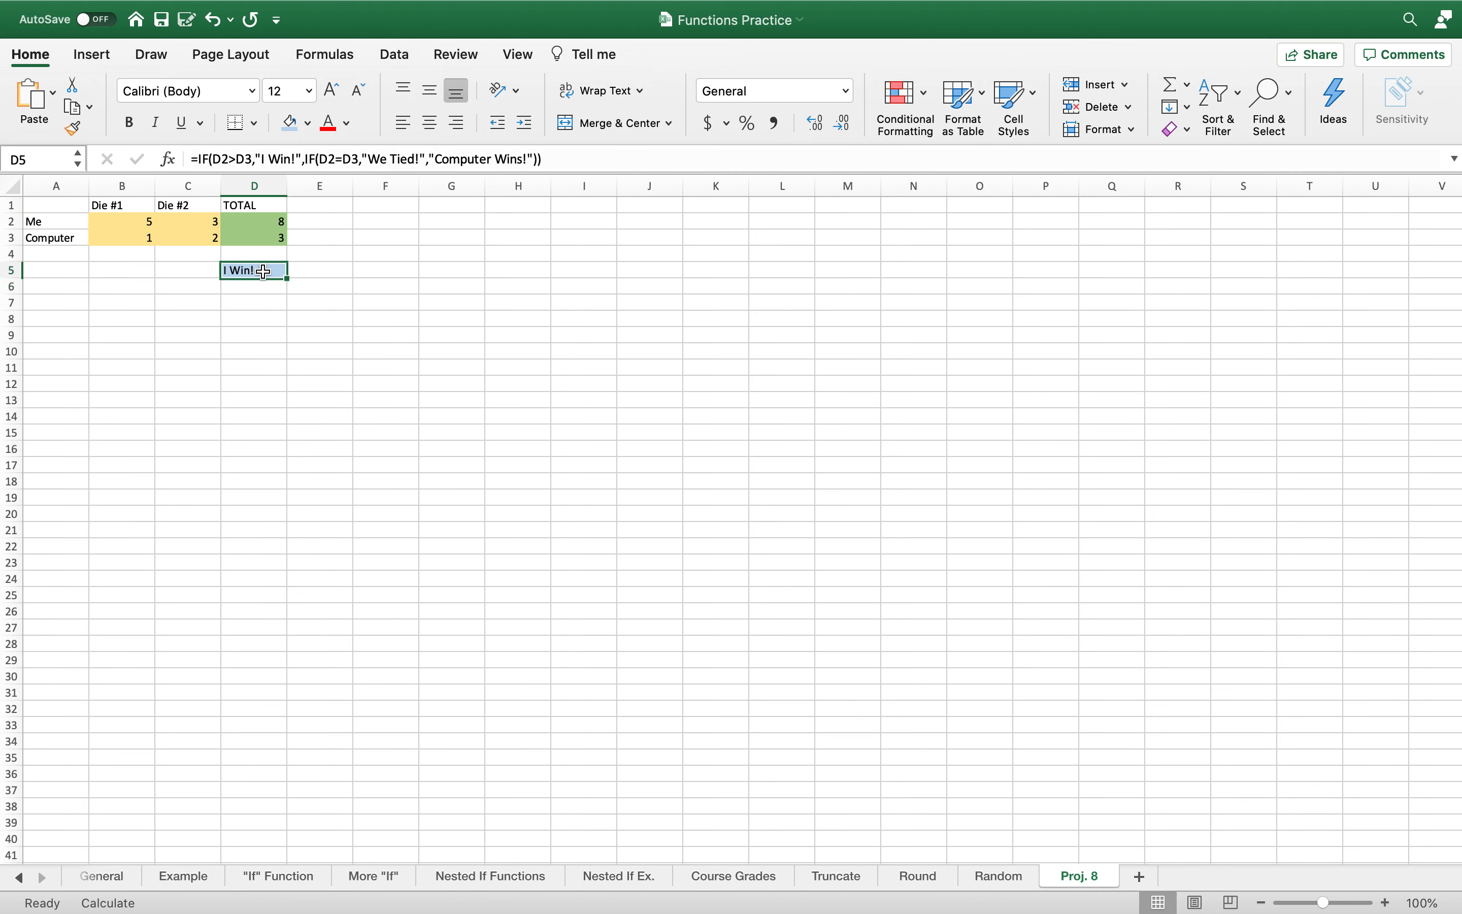
pyautogui.click(67, 227)
pyautogui.click(233, 222)
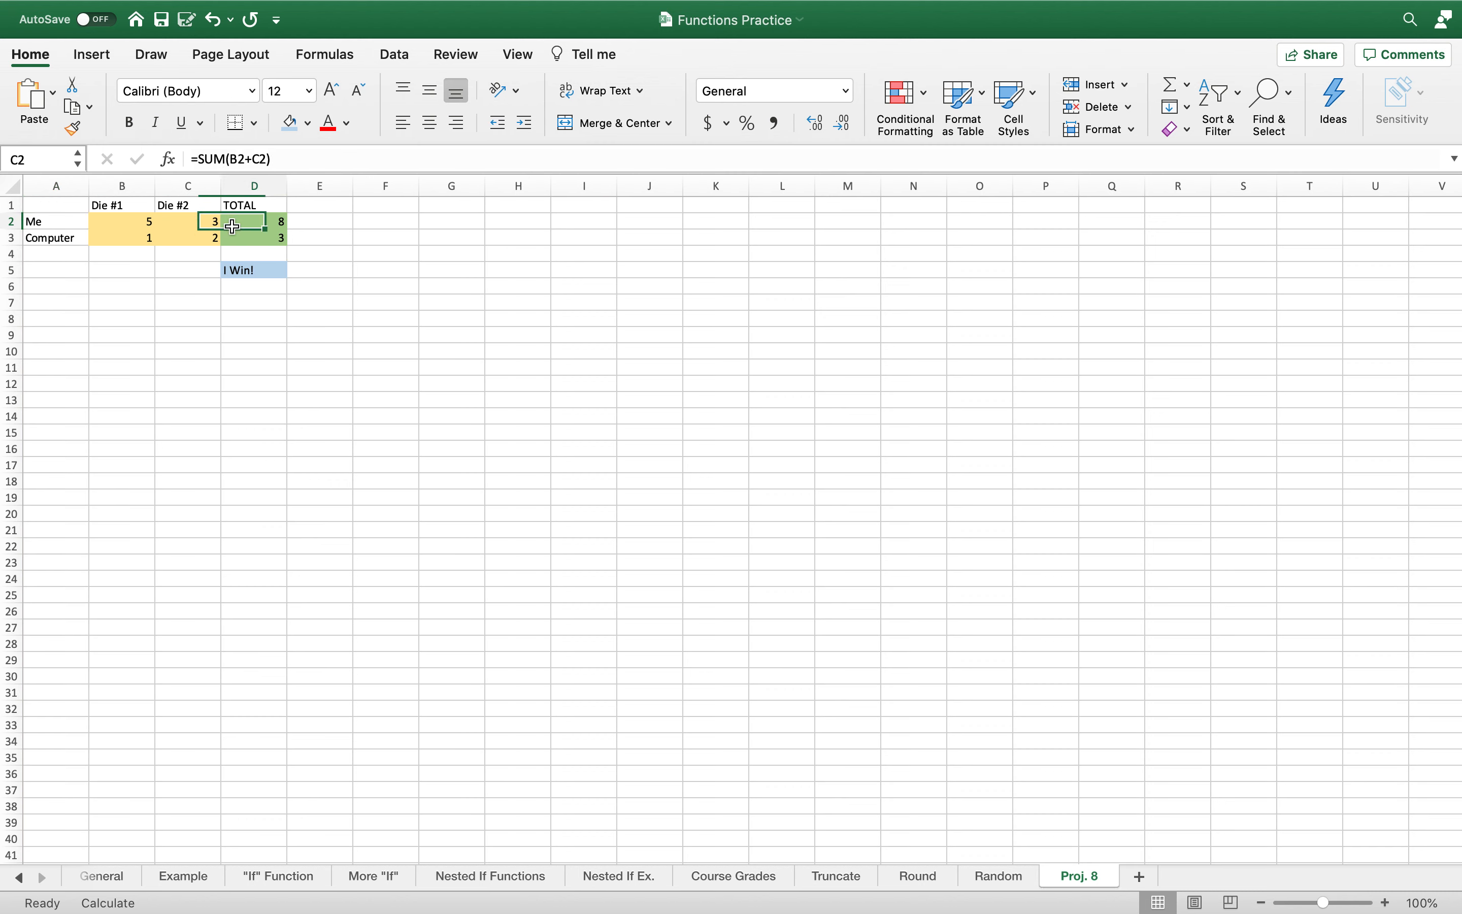
pyautogui.click(244, 273)
pyautogui.click(56, 431)
pyautogui.press('F9')
pyautogui.press('F9')
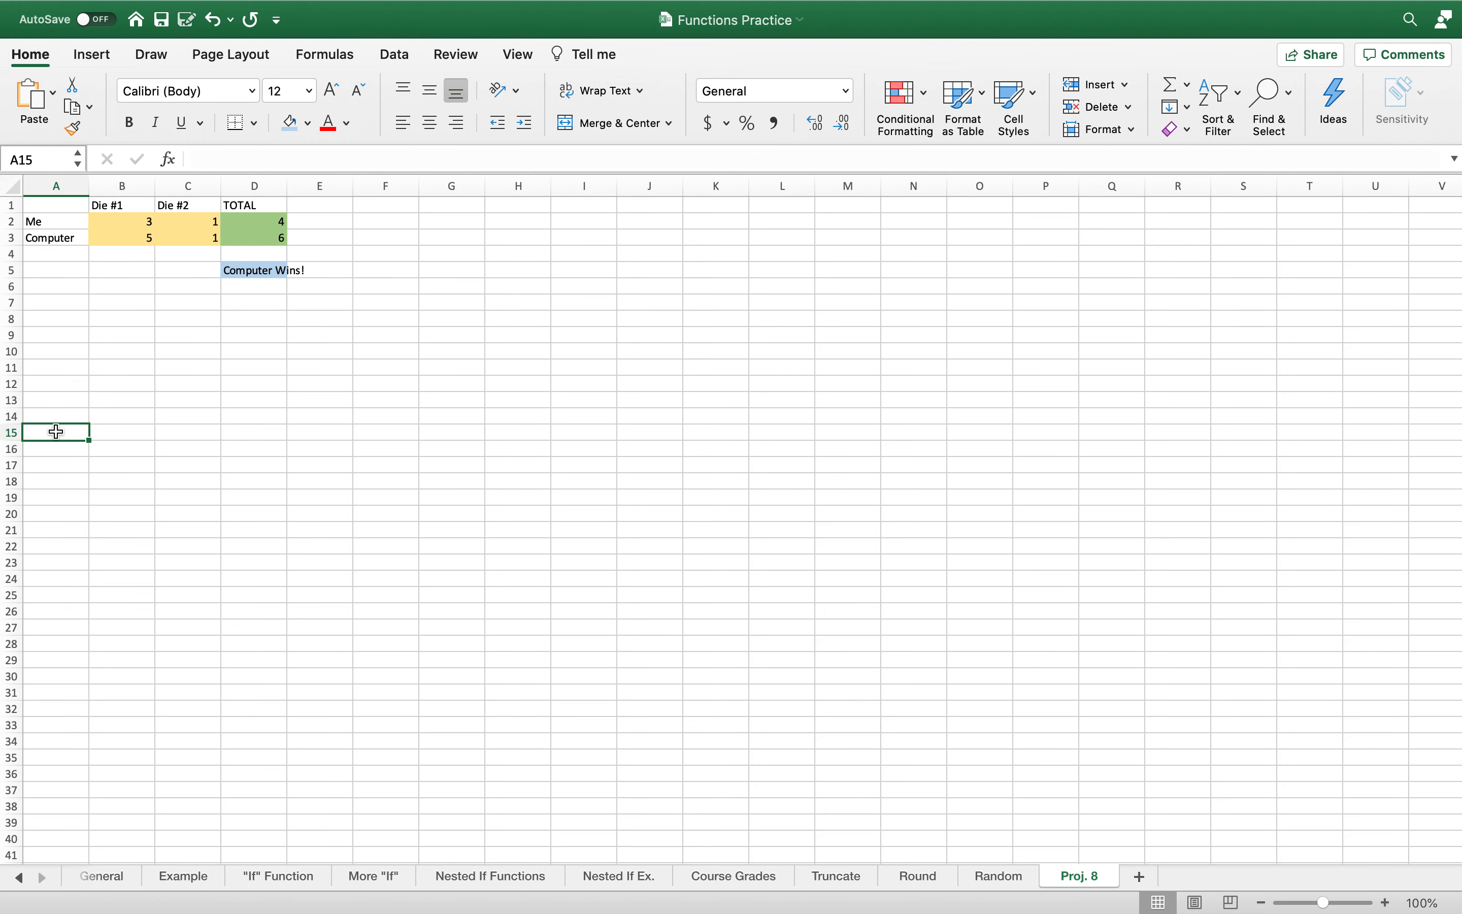
# Autofit the width of column D to the result text in D5
pyautogui.doubleClick(287, 185)
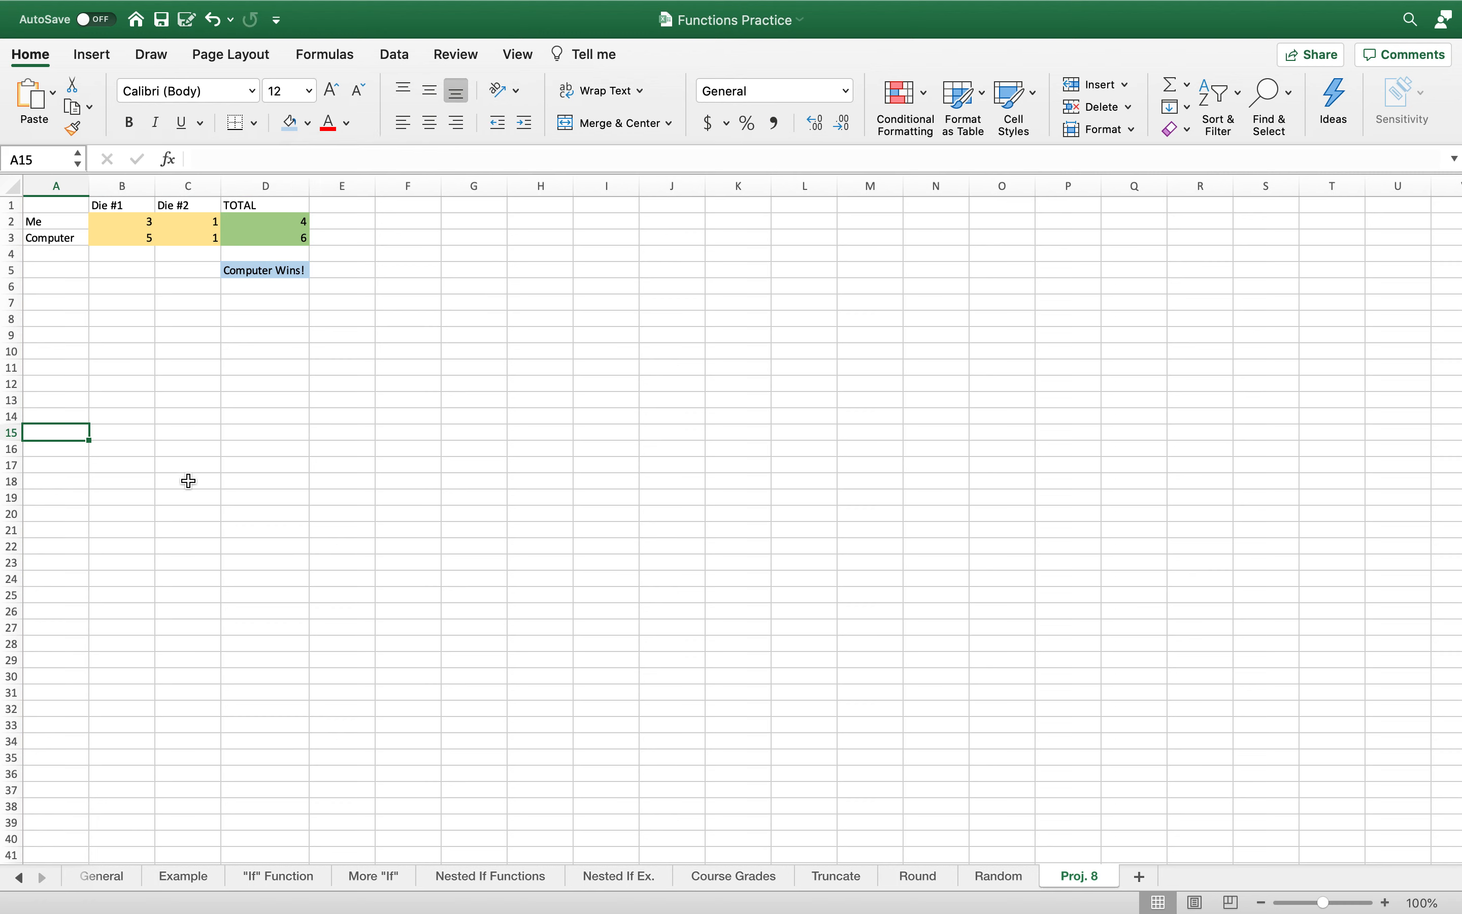
pyautogui.click(286, 235)
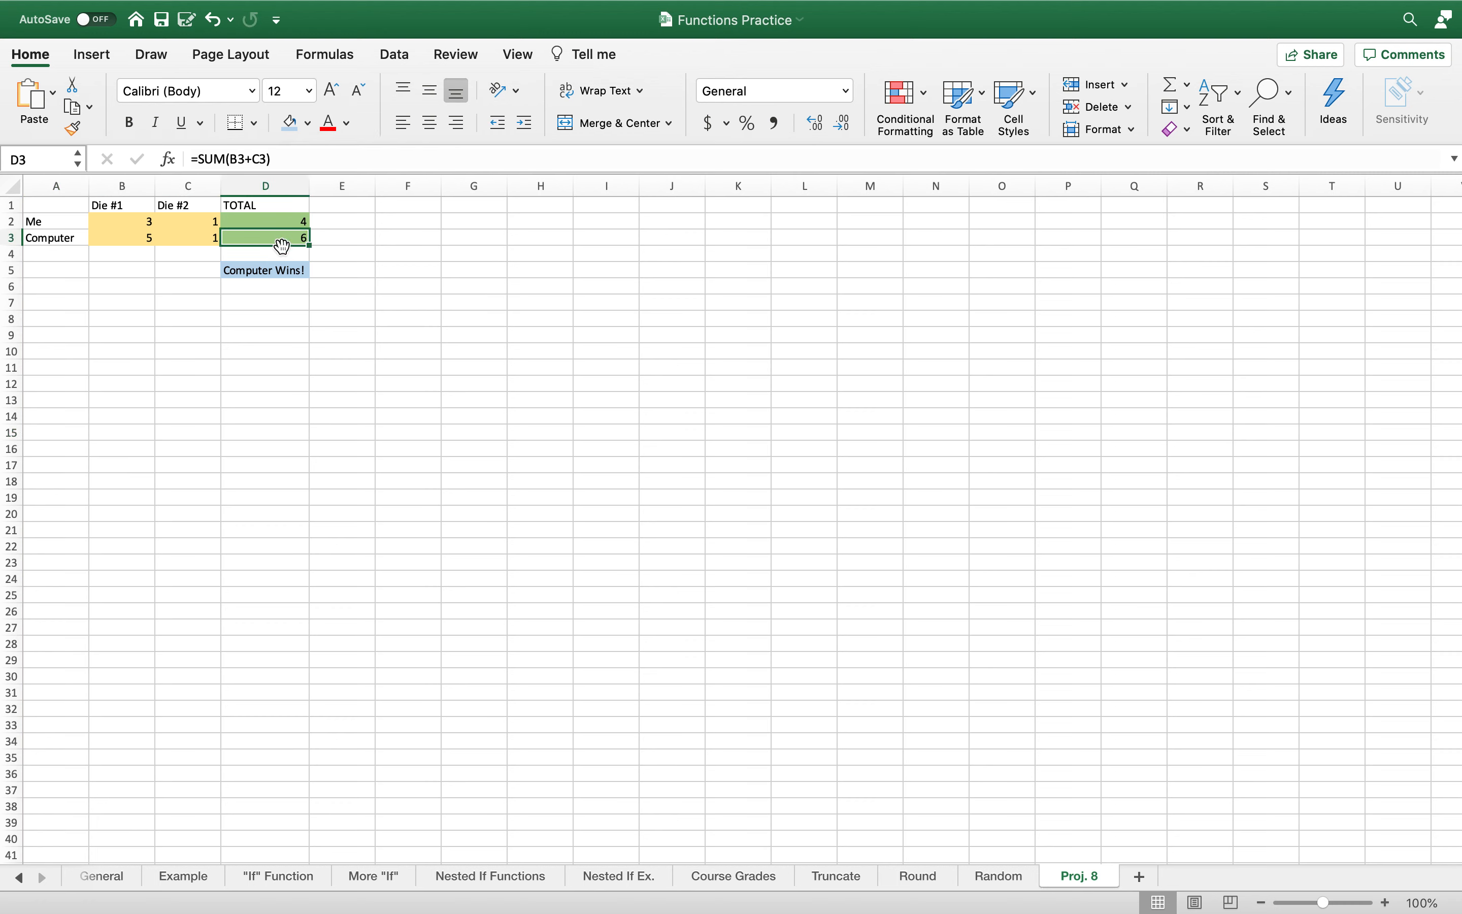
# Recalculate the sheet repeatedly to roll new dice until both totals are equal
pyautogui.click(207, 334)
pyautogui.press('Delete')
pyautogui.press('Delete')
pyautogui.press('Delete')
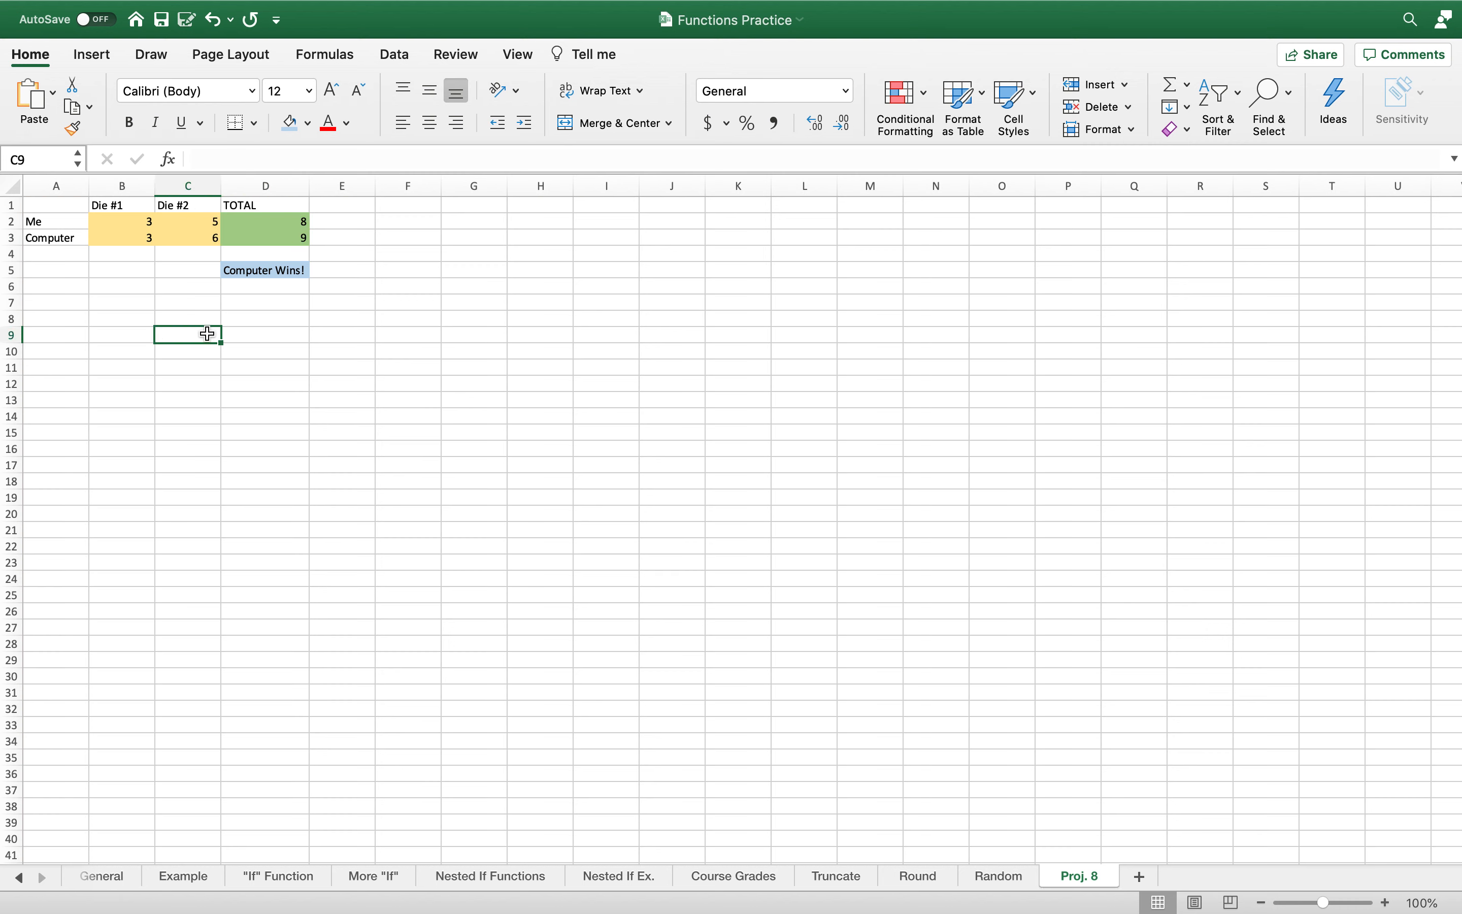
pyautogui.press('Delete')
pyautogui.press('Delete')
pyautogui.press('Delete')
# Compare the dice and totals of the Me and Computer rows with the result in D5
pyautogui.click(287, 238)
pyautogui.click(241, 219)
pyautogui.click(190, 235)
pyautogui.click(145, 223)
pyautogui.click(158, 223)
pyautogui.click(150, 236)
pyautogui.click(158, 235)
pyautogui.click(209, 315)
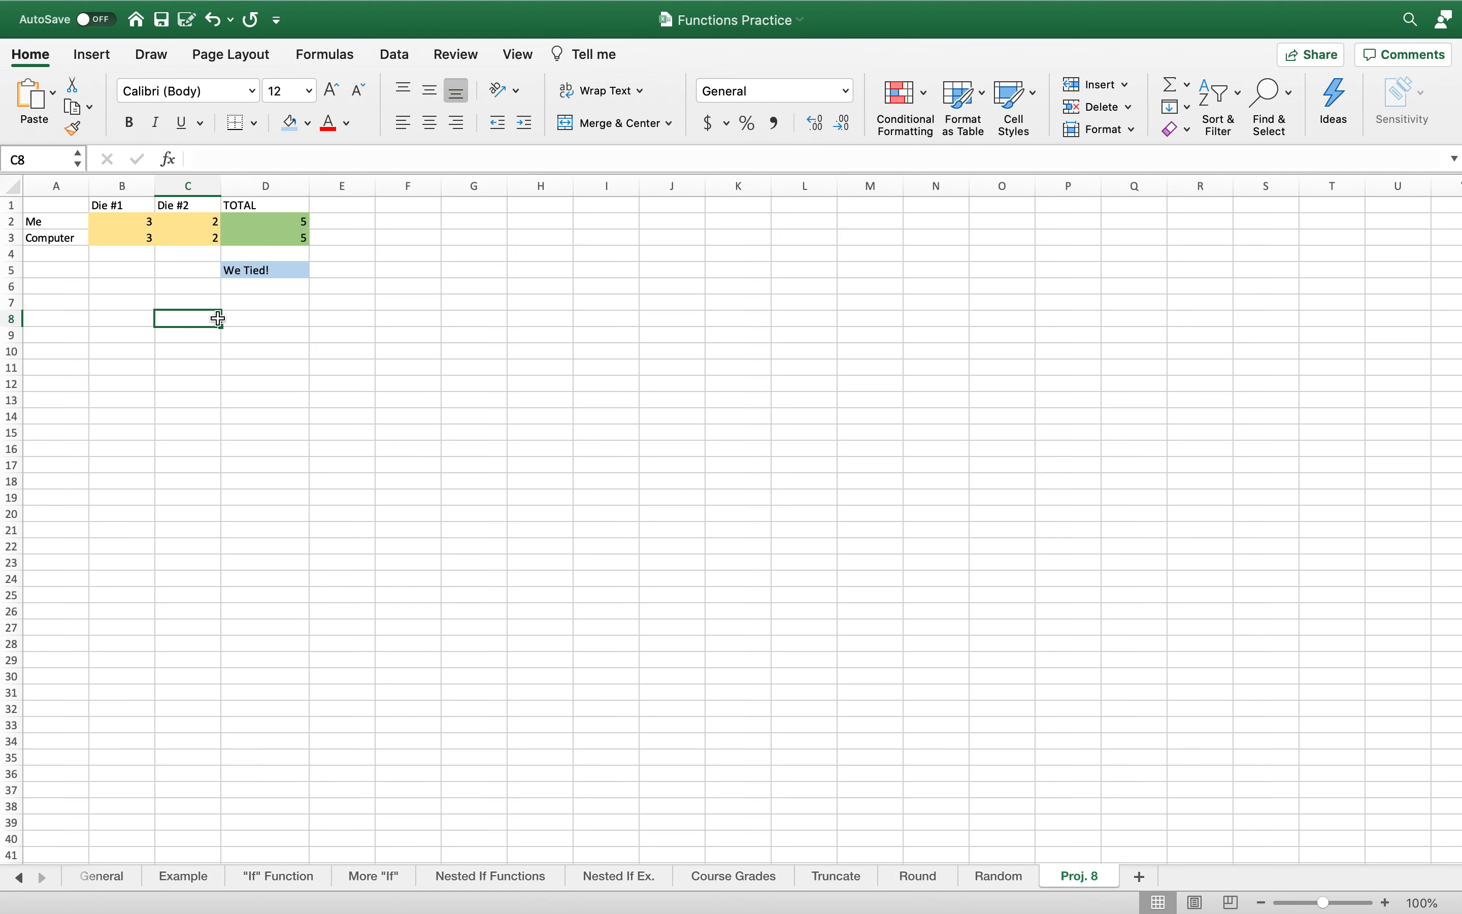
pyautogui.click(163, 270)
pyautogui.click(147, 348)
pyautogui.click(136, 269)
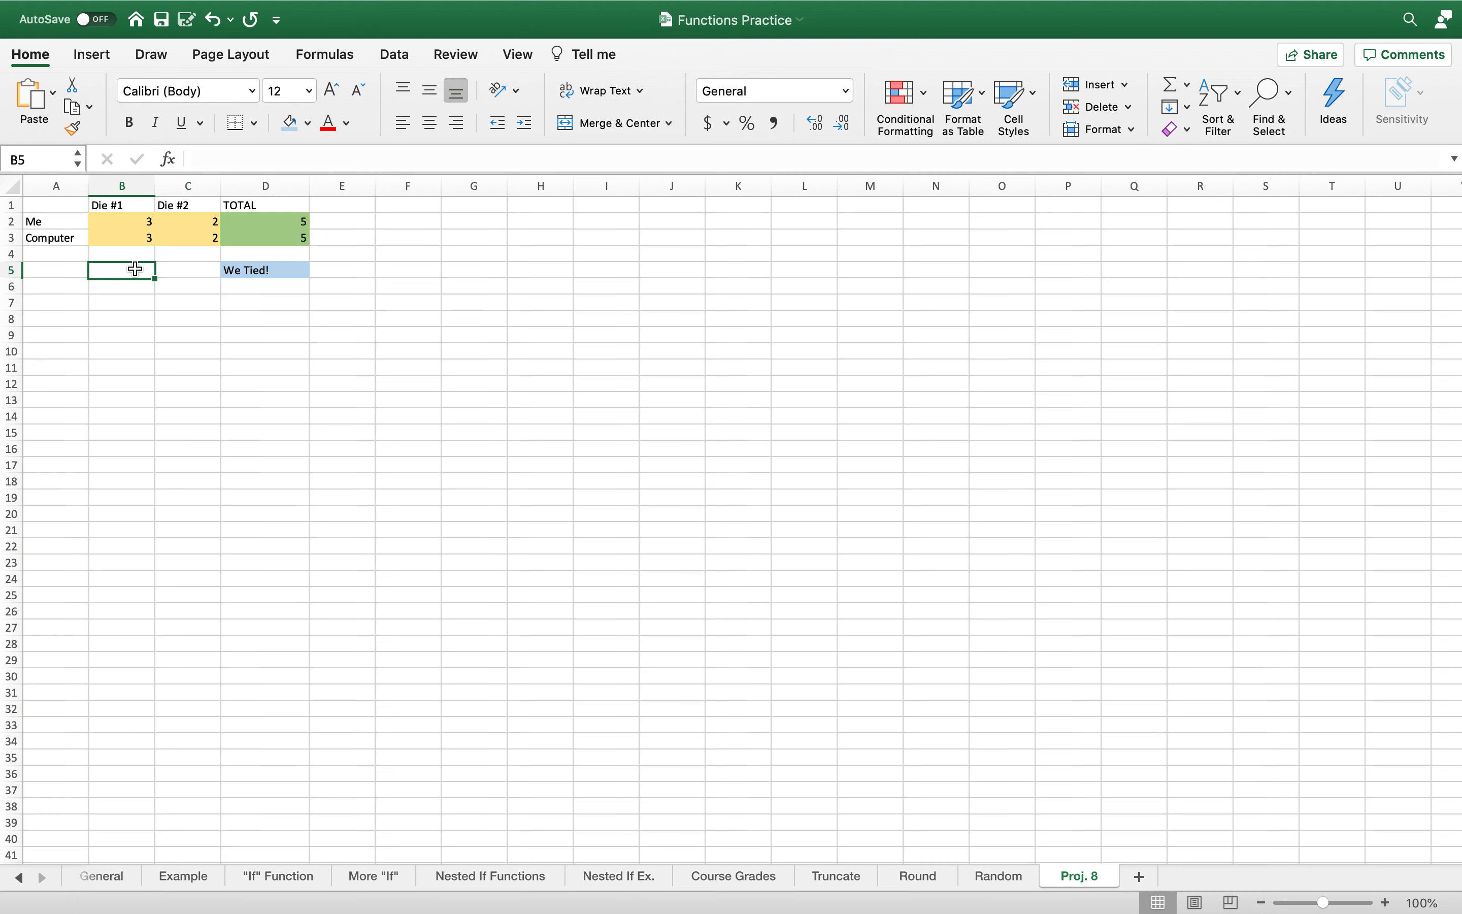